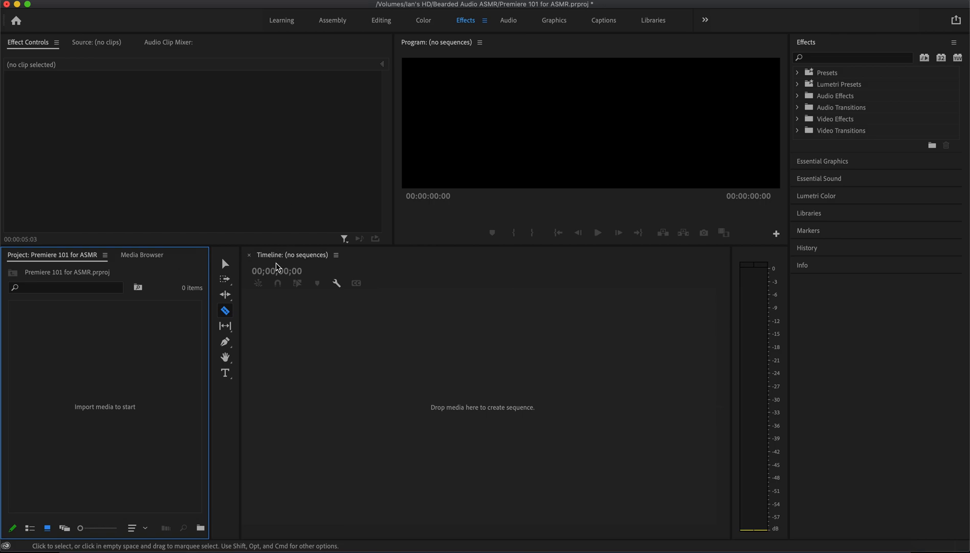
Switch to Finder and import P1000041.MP4 from the Raw Video folder into the Premiere Pro project.
key(super+Tab)
key(super+Tab)
key(super+Tab)
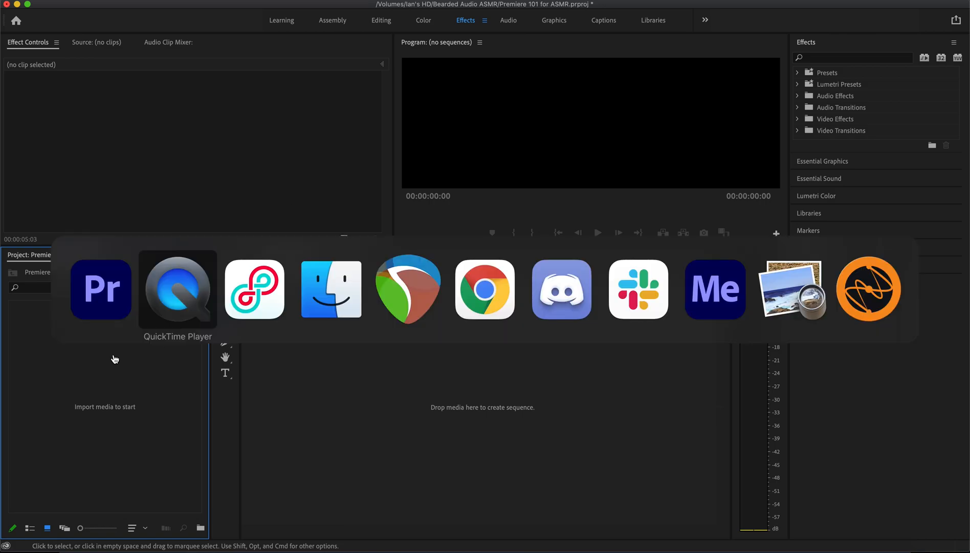
drag(260, 146, 203, 413)
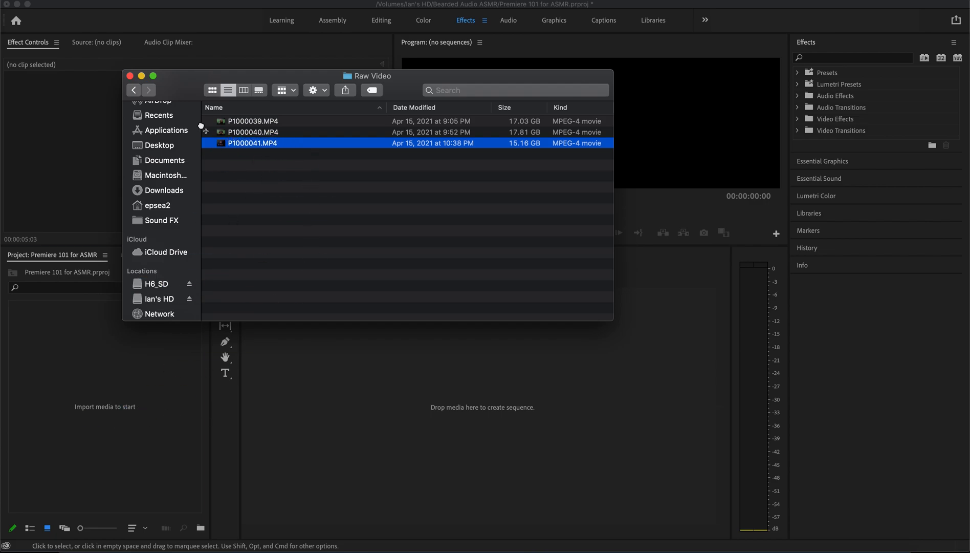
Import Ear Doctor_LR.WAV and Ear Doctor_Tr12.WAV from the Raw Audio folder into the project.
click(134, 90)
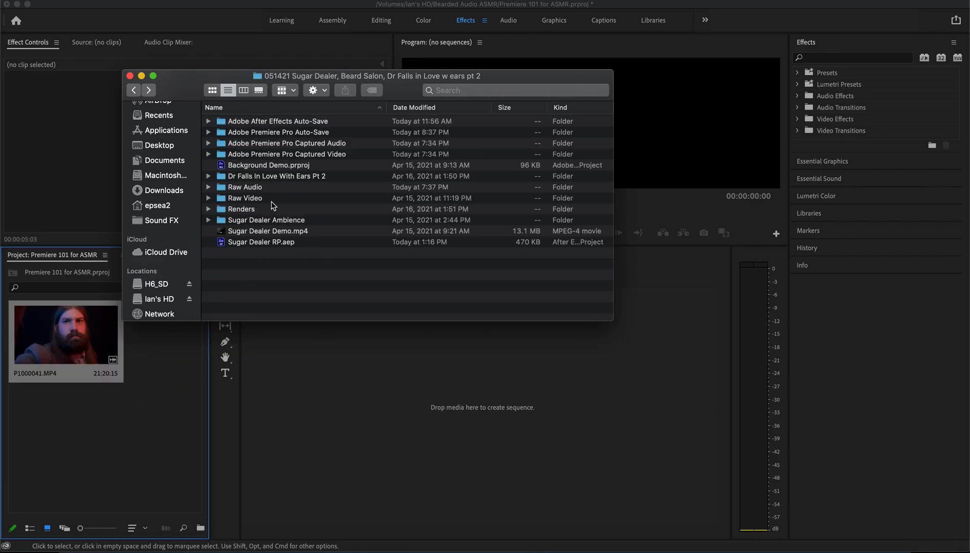
double_click(243, 188)
click(256, 121)
shift+click(259, 132)
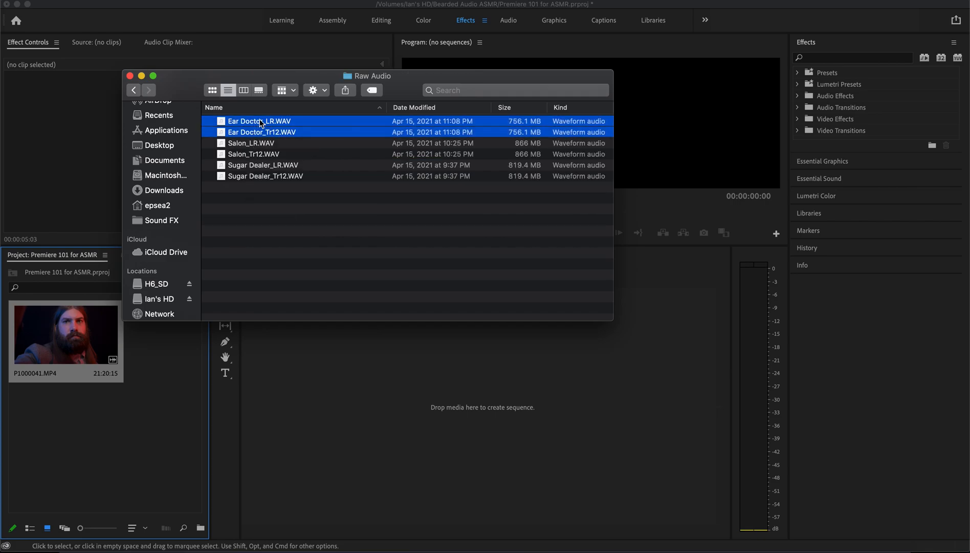
drag(264, 122, 143, 409)
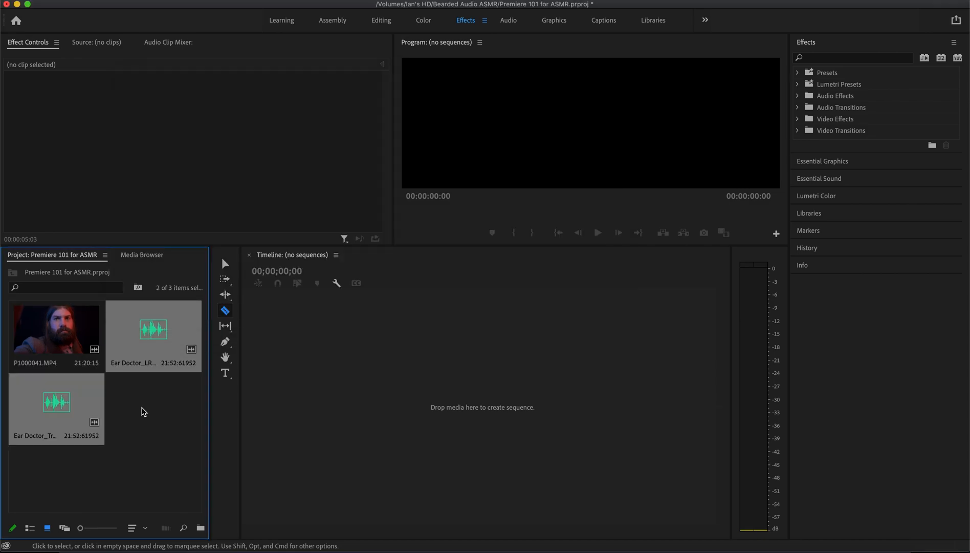
click(144, 411)
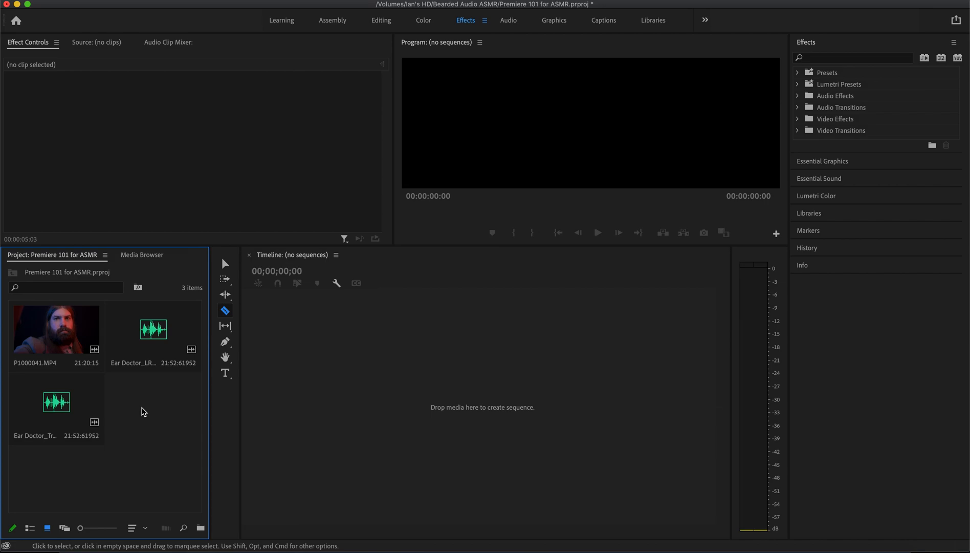
Create a new sequence from the P1000041.MP4 clip.
click(62, 331)
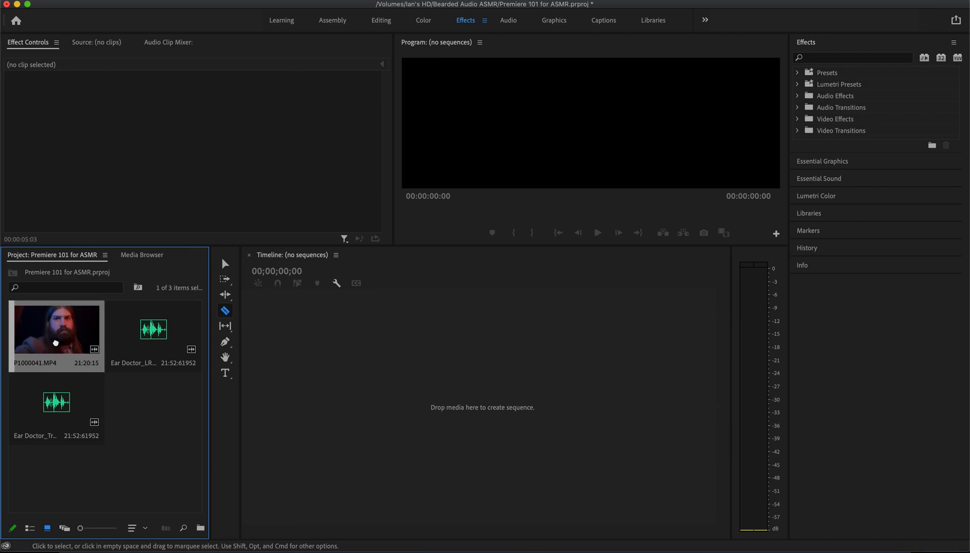
drag(62, 331, 373, 391)
Split the P1000041.MP4 clip at several points along its length with the Razor tool.
click(416, 397)
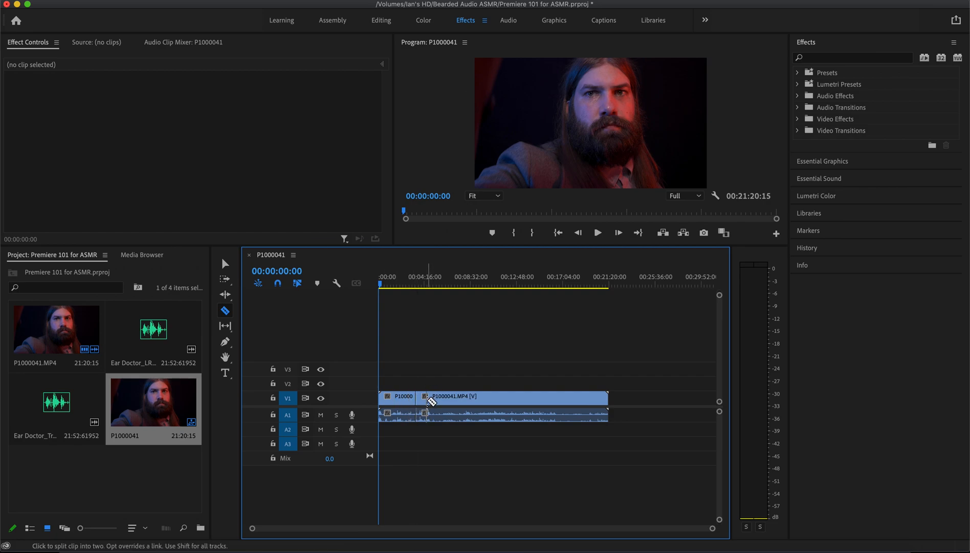
click(466, 397)
click(518, 397)
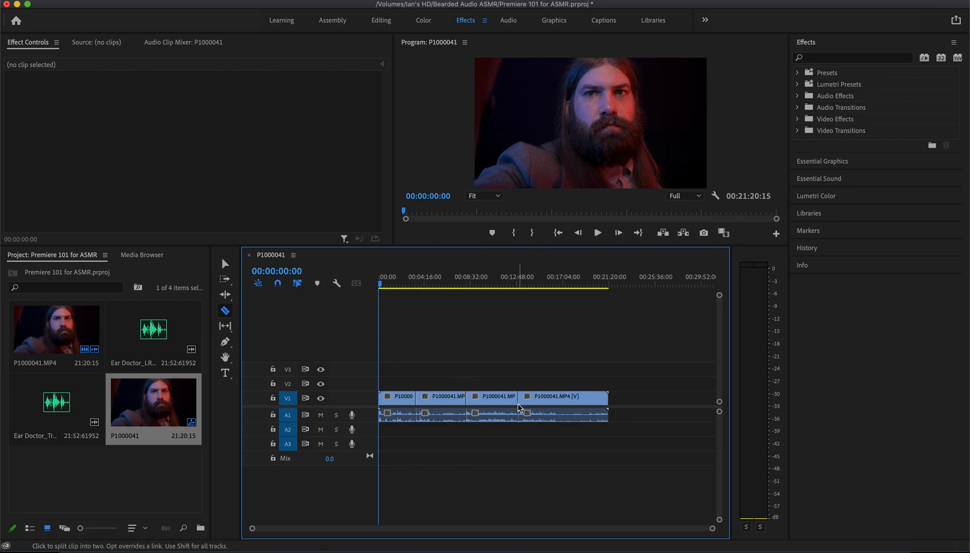
click(541, 397)
click(565, 397)
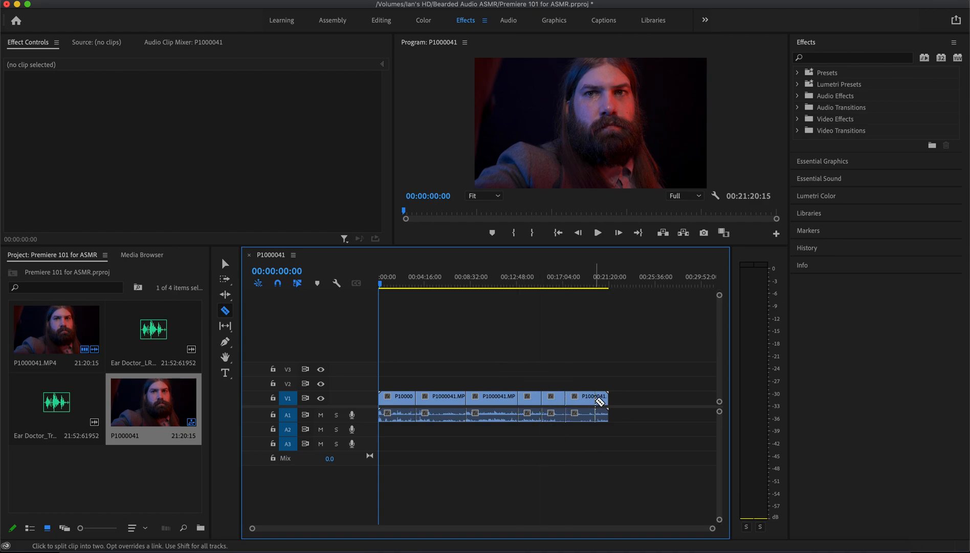
click(499, 397)
Undo all the razor cuts on the P1000041.MP4 clip.
key(super+z)
key(super+z)
key(super+z)
key(super+z)
key(super+z)
key(super+z)
key(super+z)
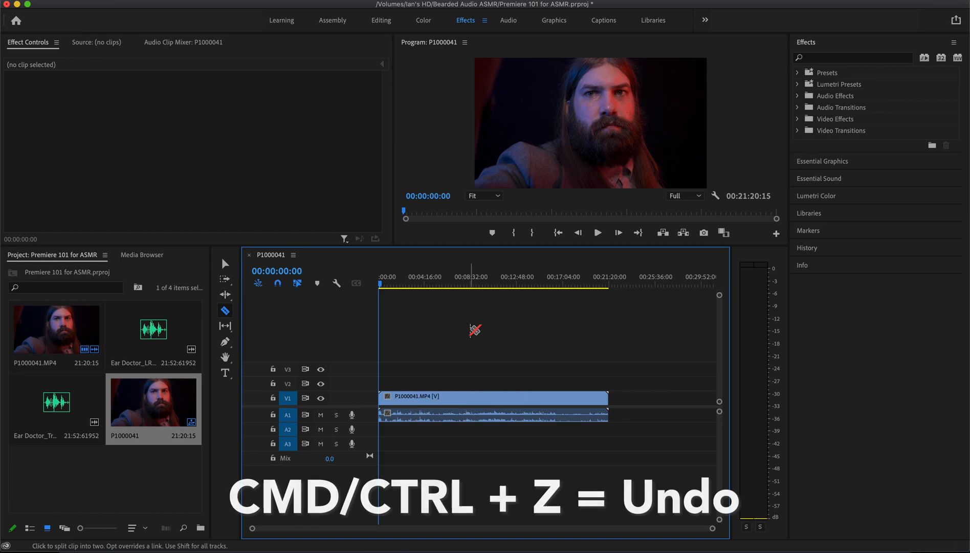
Switch between the Selection and Razor tools, ending with the Selection tool active.
key(v)
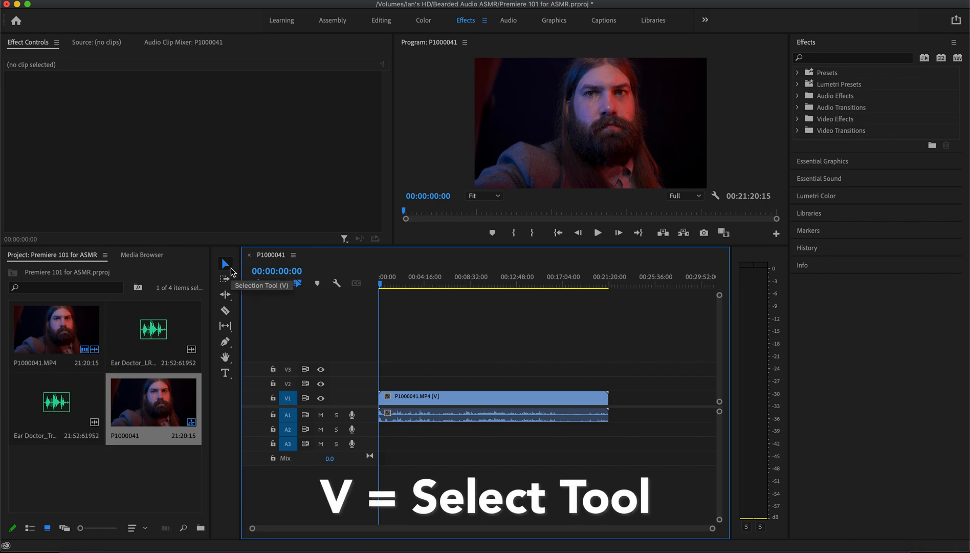
key(c)
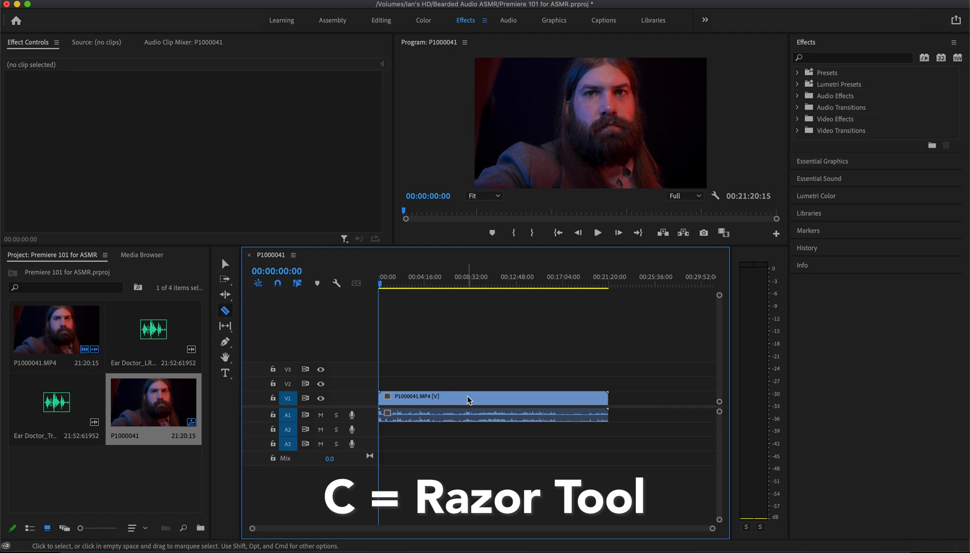
key(v)
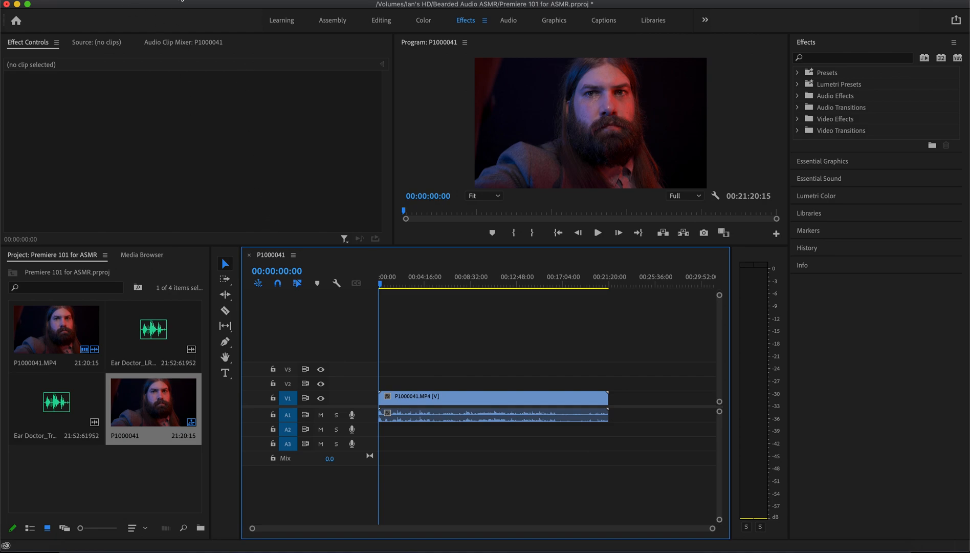
Check the frame size and timebase in the sequence settings and accept them unaltered.
click(182, 1)
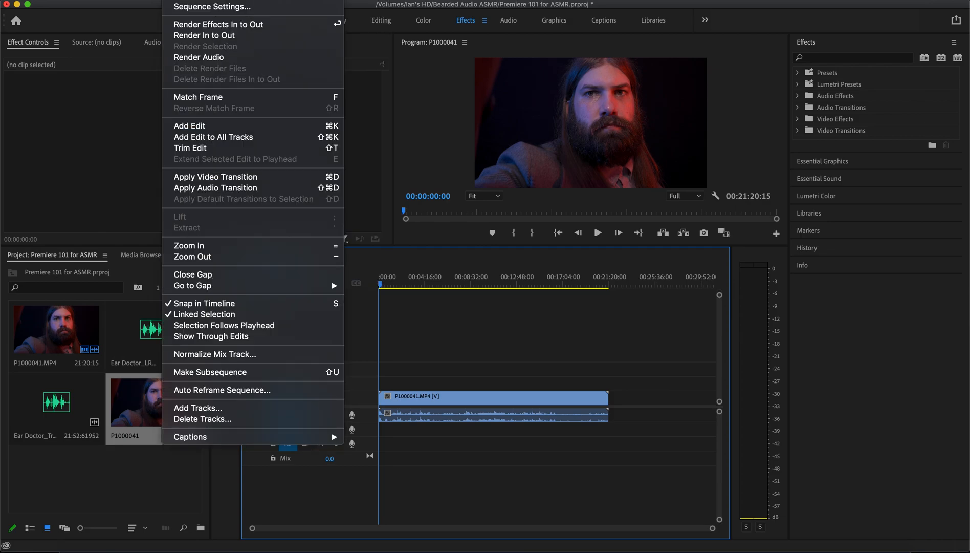
click(198, 6)
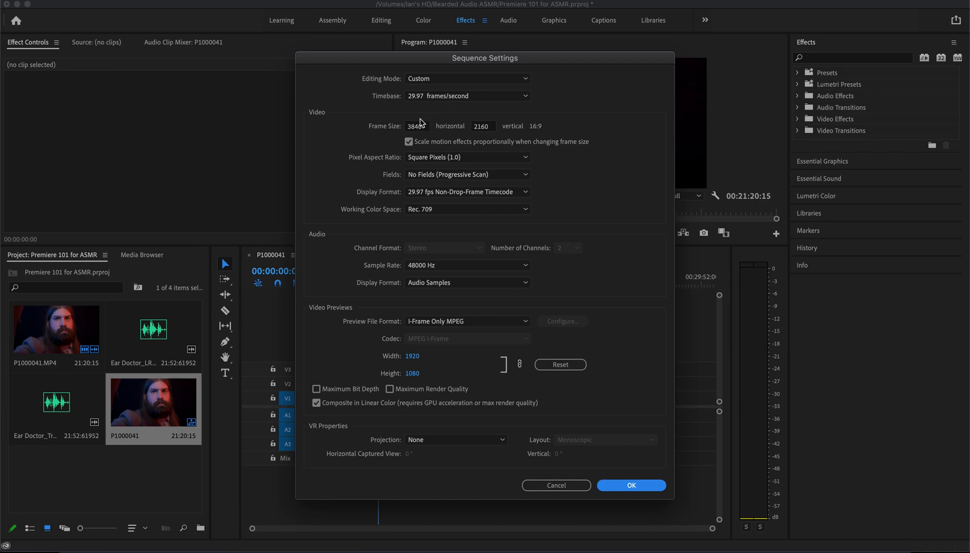
click(622, 484)
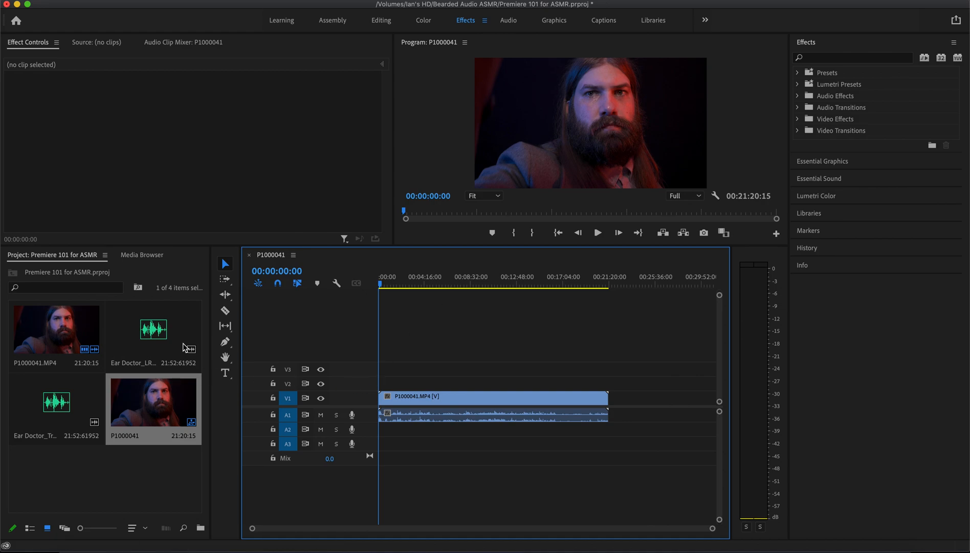
Place Ear Doctor_LR.WAV on track A2 and Ear Doctor_Tr12.WAV on track A3 at the sequence start, and group the two clips.
drag(147, 335, 384, 435)
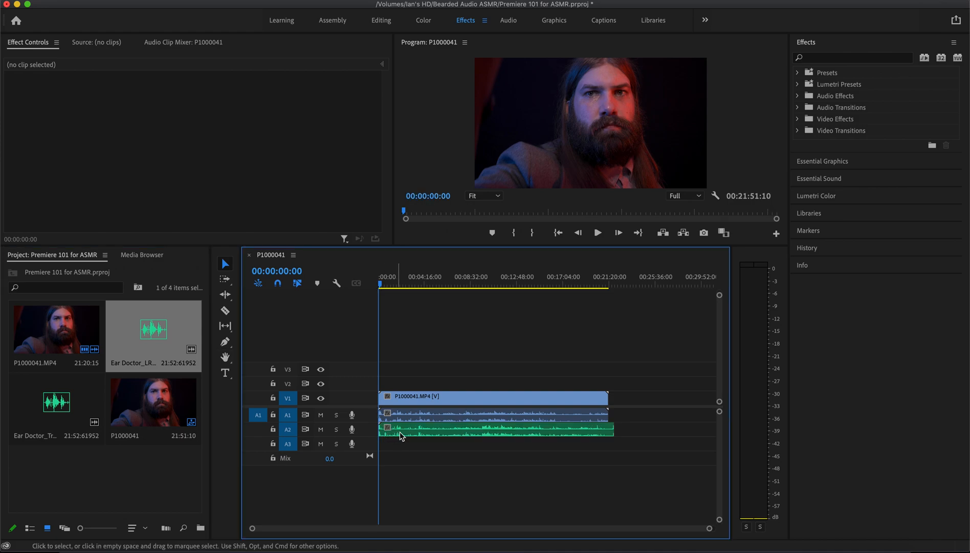
drag(50, 402, 405, 454)
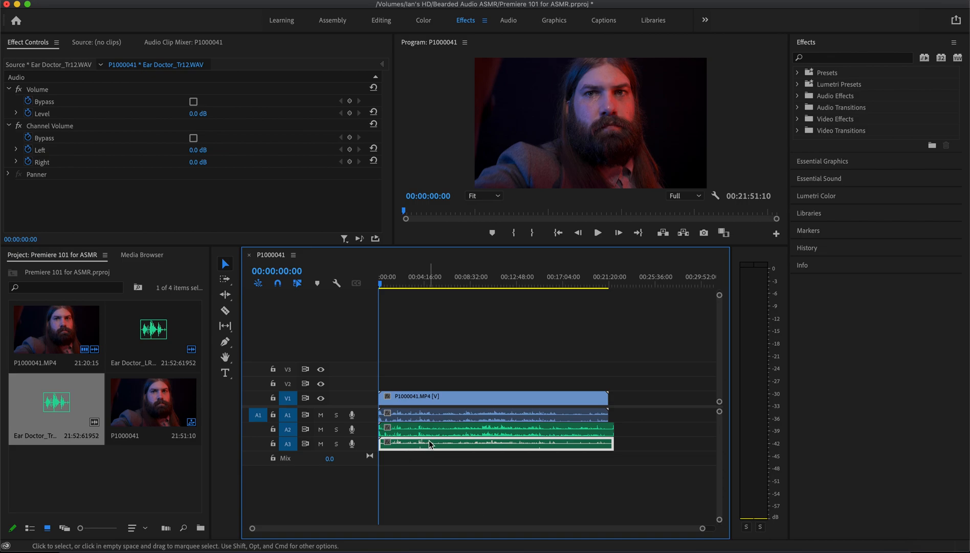
click(523, 425)
shift+click(512, 444)
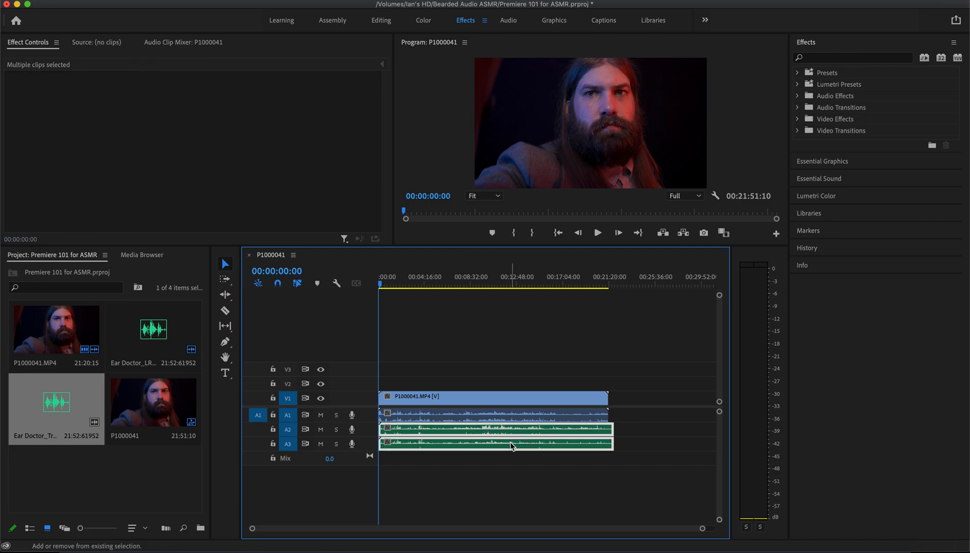
right_click(439, 427)
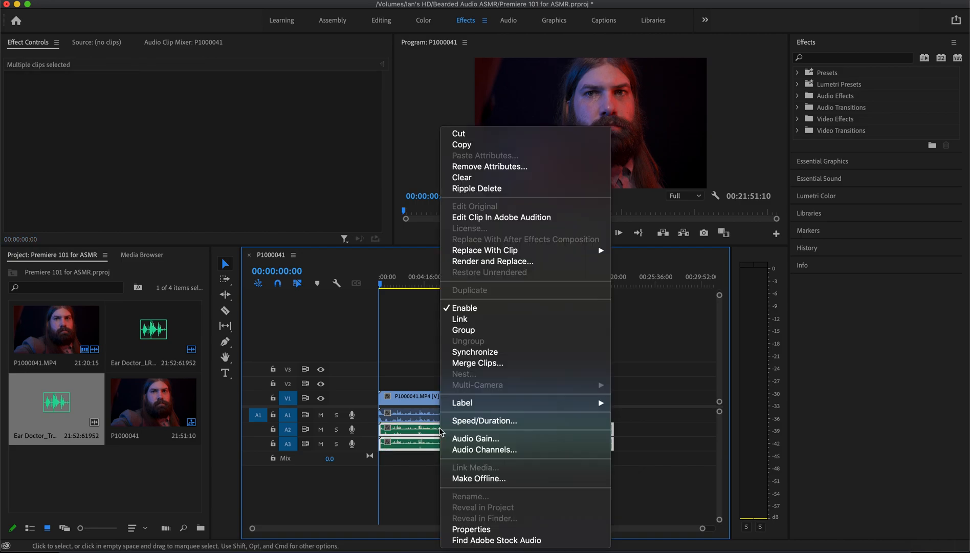
click(478, 330)
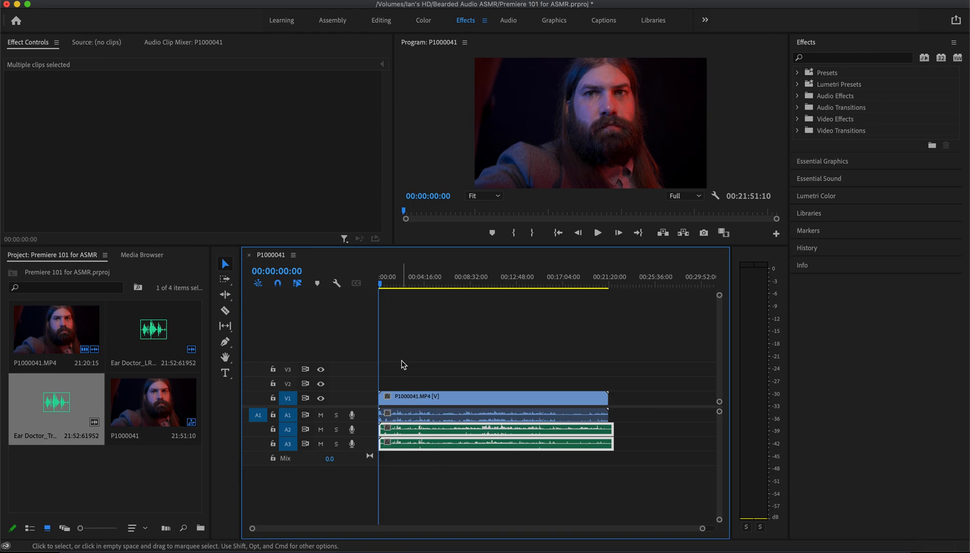
Play the first seconds of the sequence to compare the claps in the camera audio with those in the Ear Doctor recordings.
drag(252, 529, 388, 529)
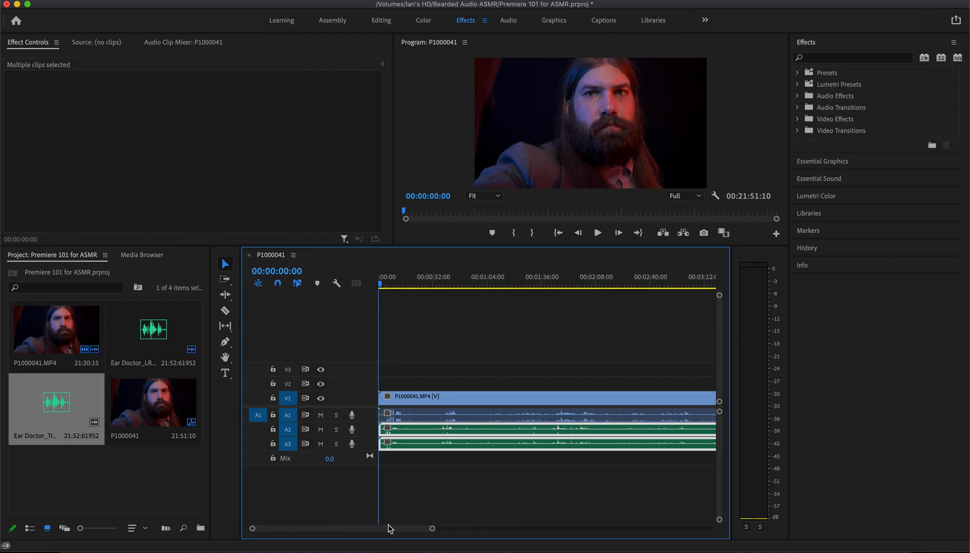
drag(253, 533, 301, 528)
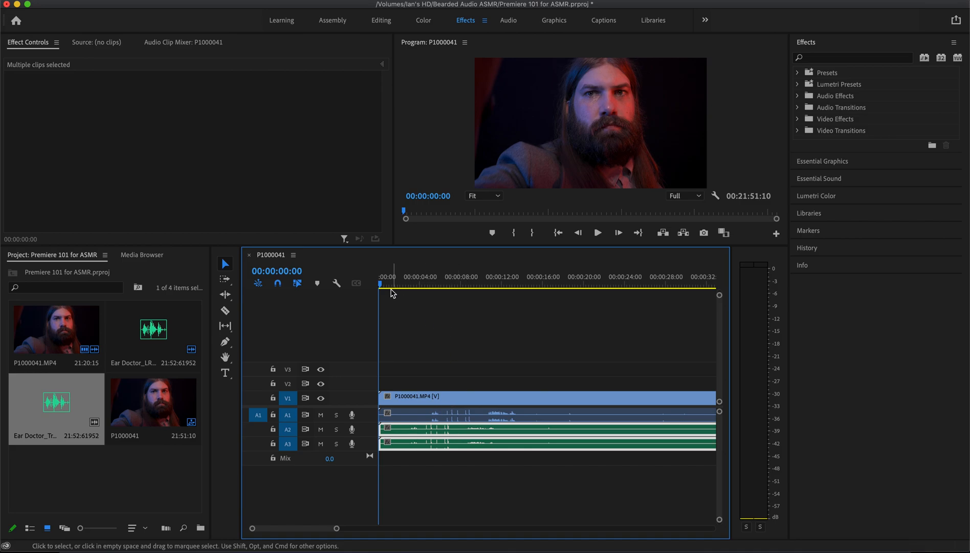
drag(381, 283, 409, 285)
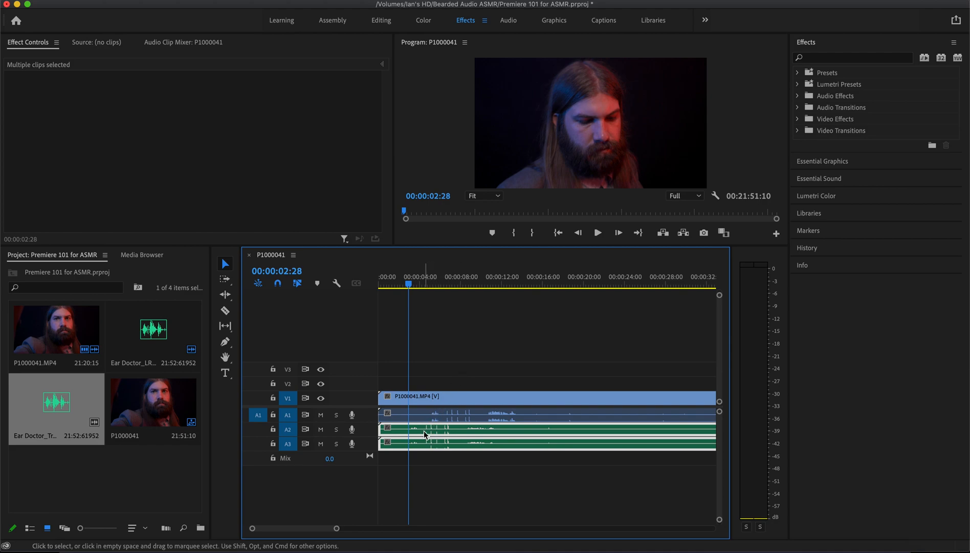
click(417, 286)
key(space)
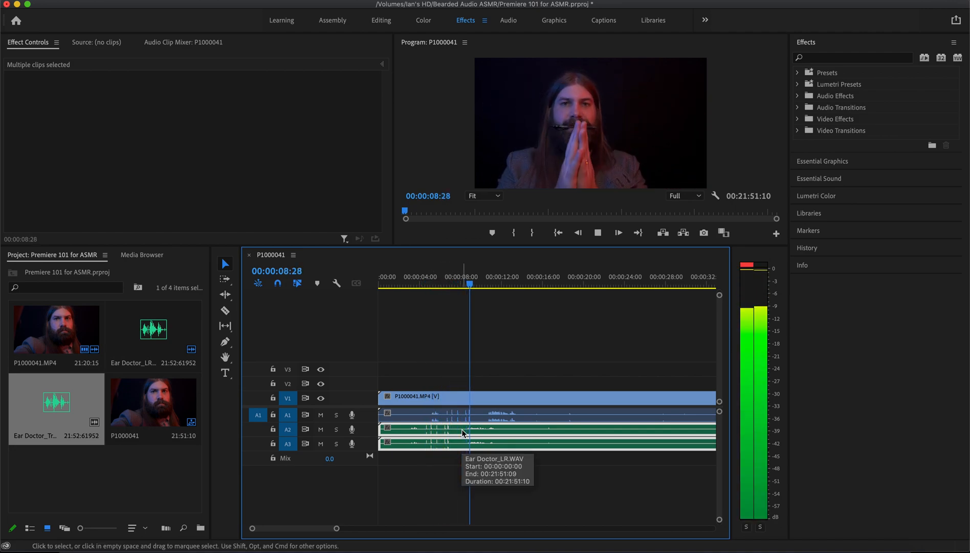
key(space)
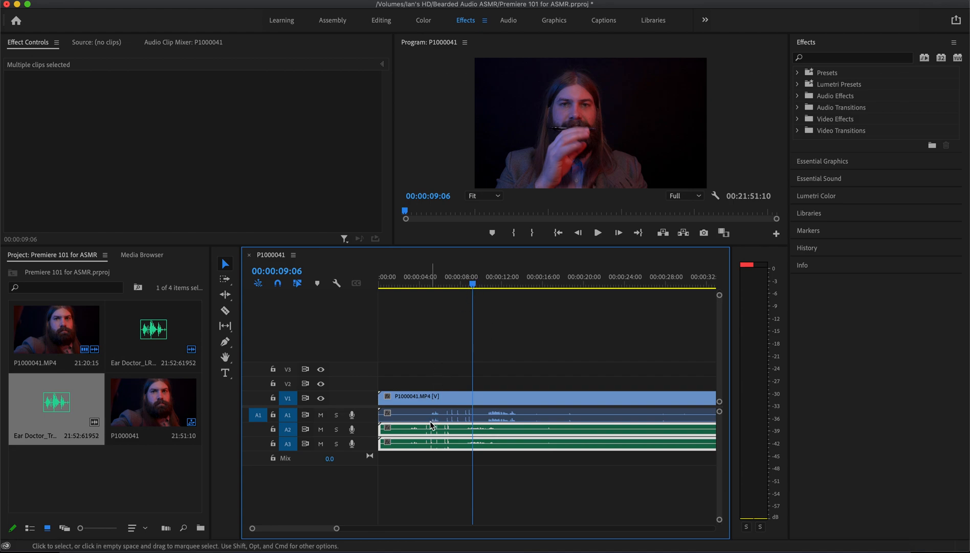
Try aligning the grouped Ear Doctor clips by hand with the camera audio's clap peaks, and return them to the sequence start.
drag(420, 429, 441, 432)
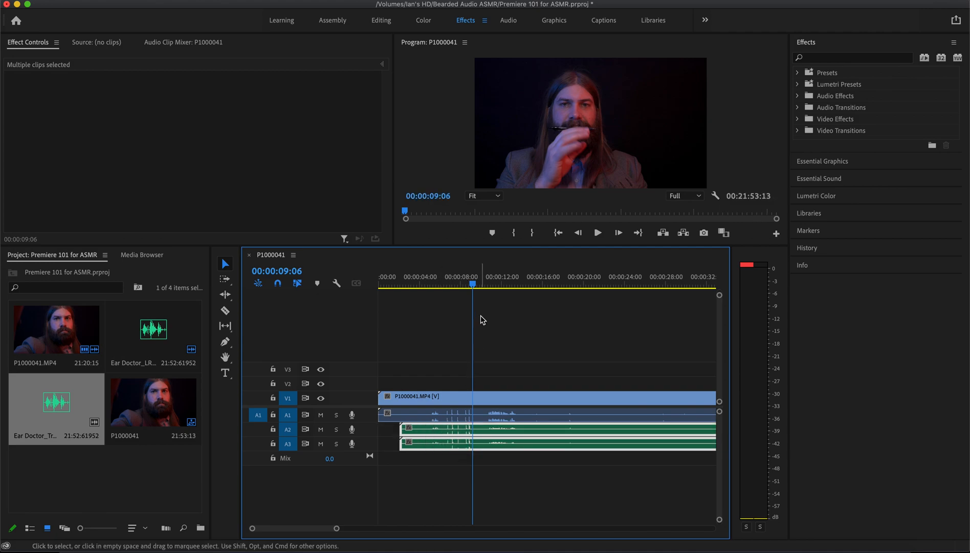
drag(472, 286, 445, 292)
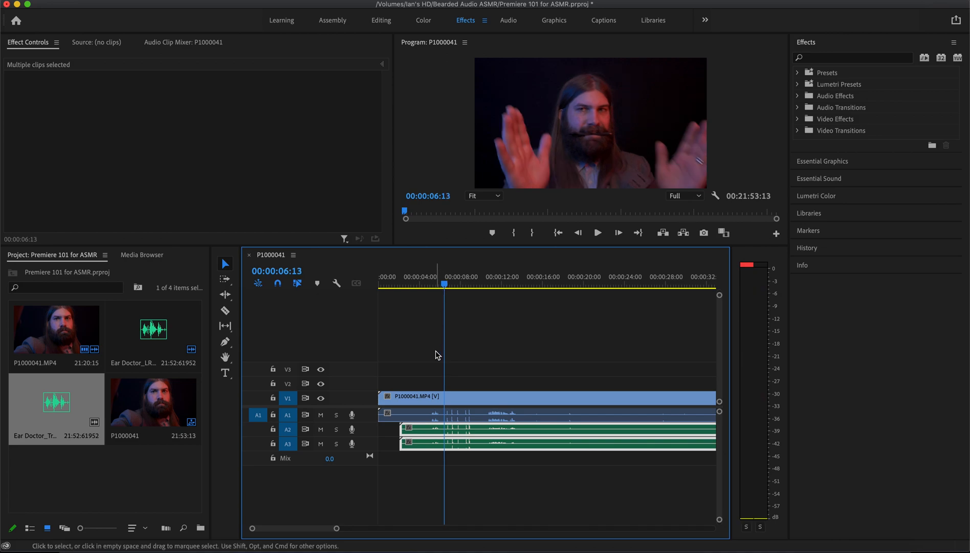
drag(466, 434, 444, 435)
Synchronize the video and all audio clips by audio using track channel 1, and place the playhead on the first clap at 00:00:06:22.
drag(397, 359, 467, 444)
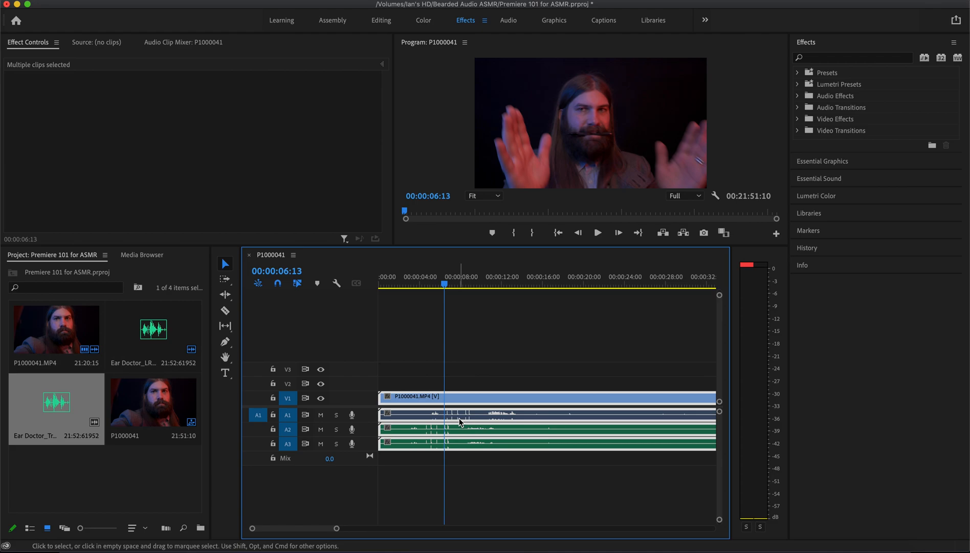
right_click(451, 427)
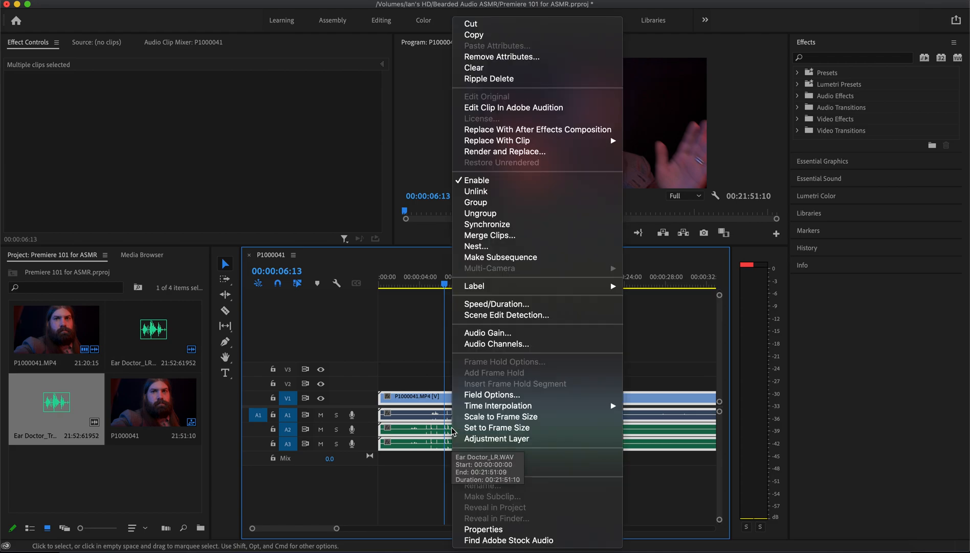
click(500, 225)
click(413, 244)
click(413, 306)
click(506, 305)
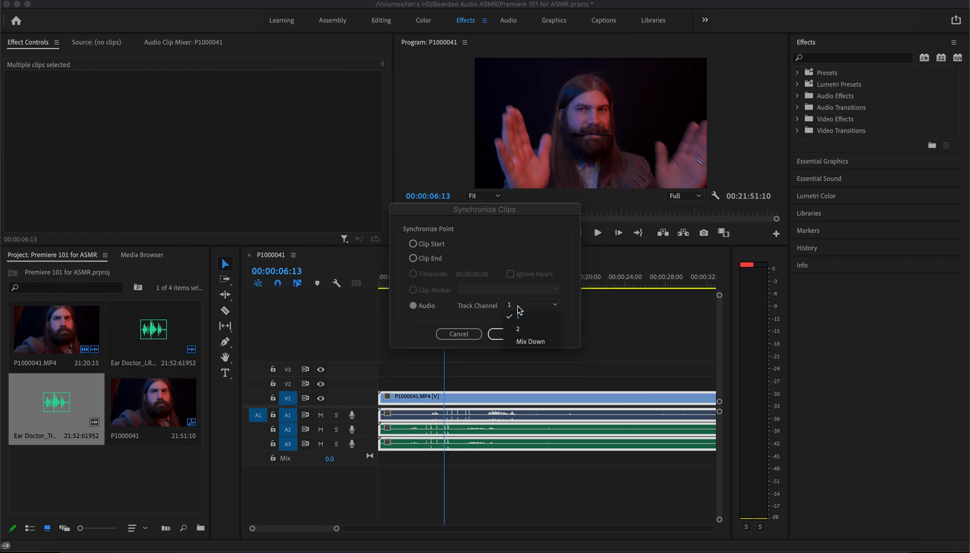
click(507, 306)
click(511, 334)
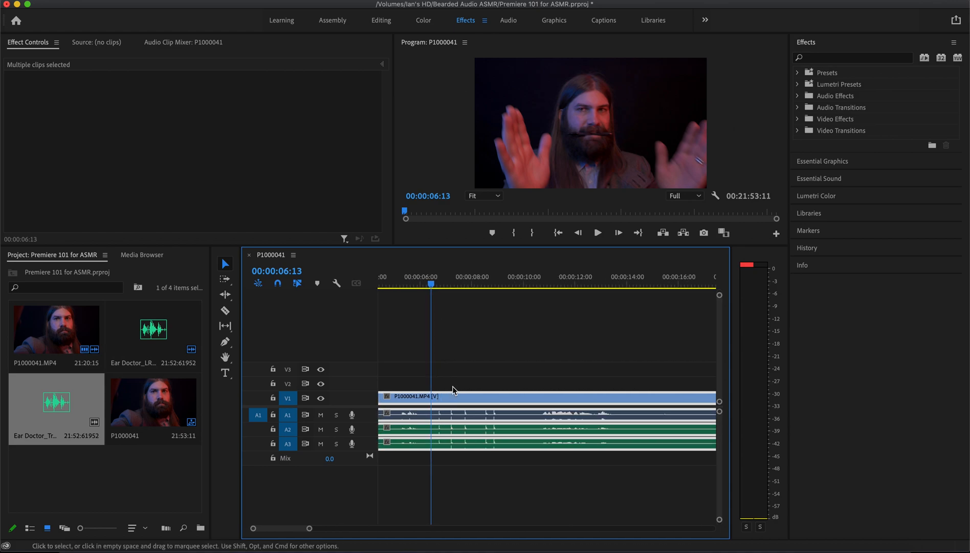
drag(254, 527, 272, 531)
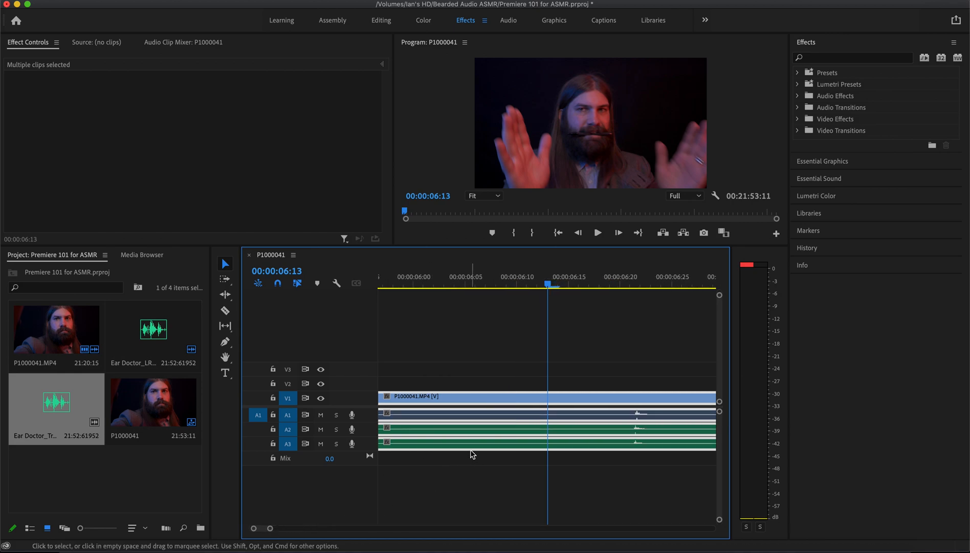
click(641, 281)
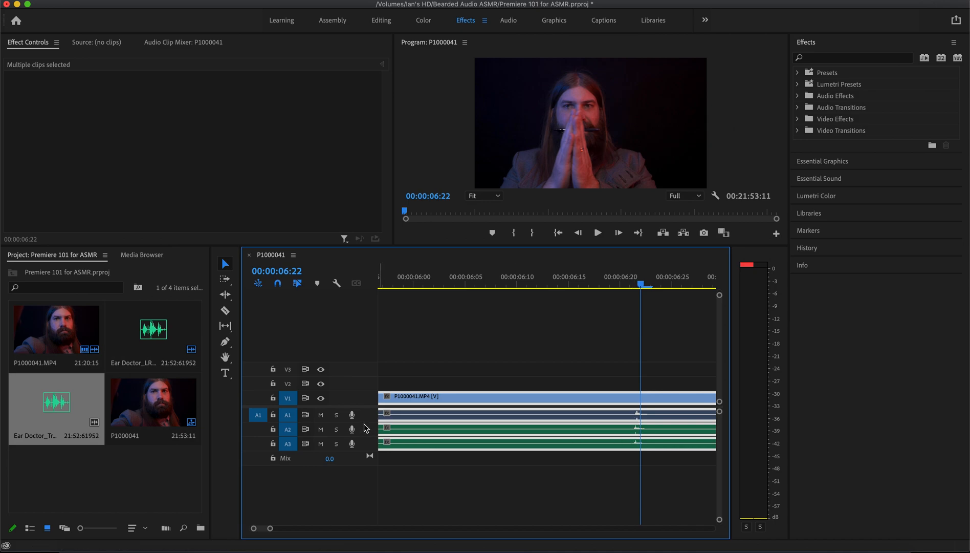
Enlarge audio track A2 and try to shift the grouped Ear Doctor clips onto the camera audio's first clap peak.
drag(365, 423, 364, 473)
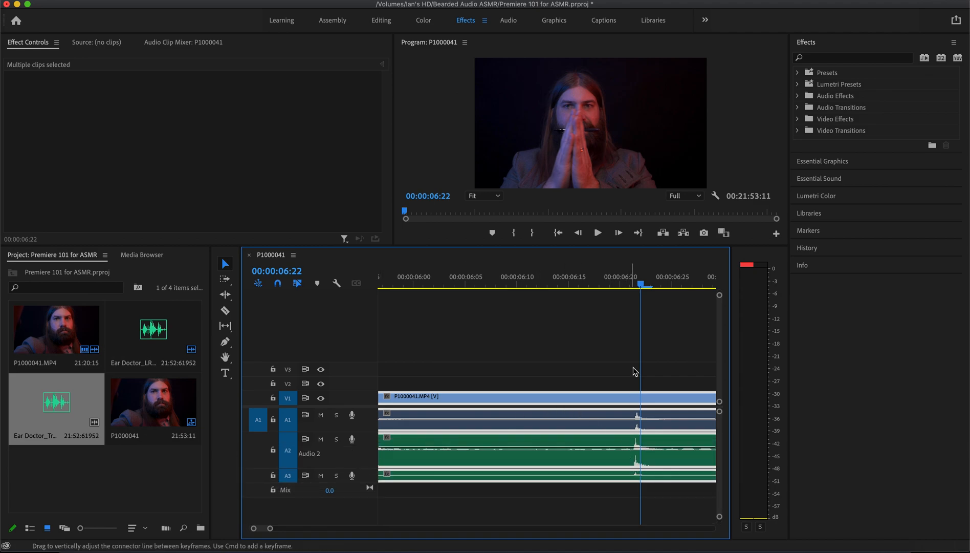
drag(254, 529, 257, 529)
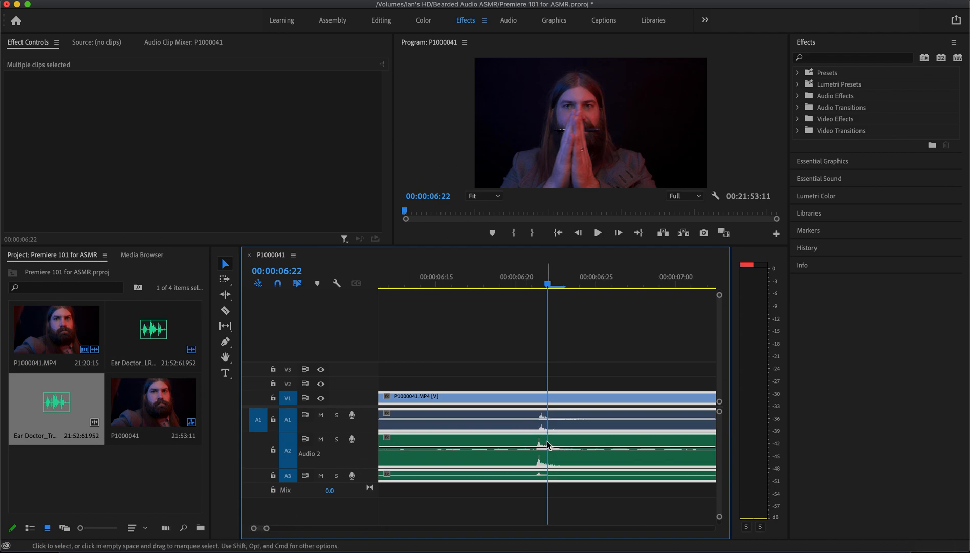
click(540, 346)
click(549, 445)
drag(533, 444, 572, 443)
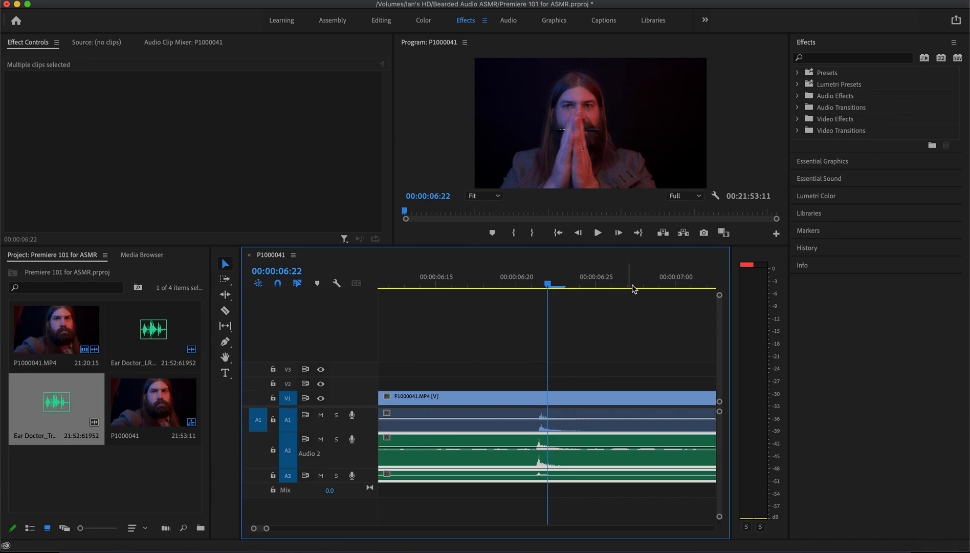
Show audio time units in the sequence and nudge the grouped Ear Doctor clips to match the camera audio's first clap peak.
right_click(592, 281)
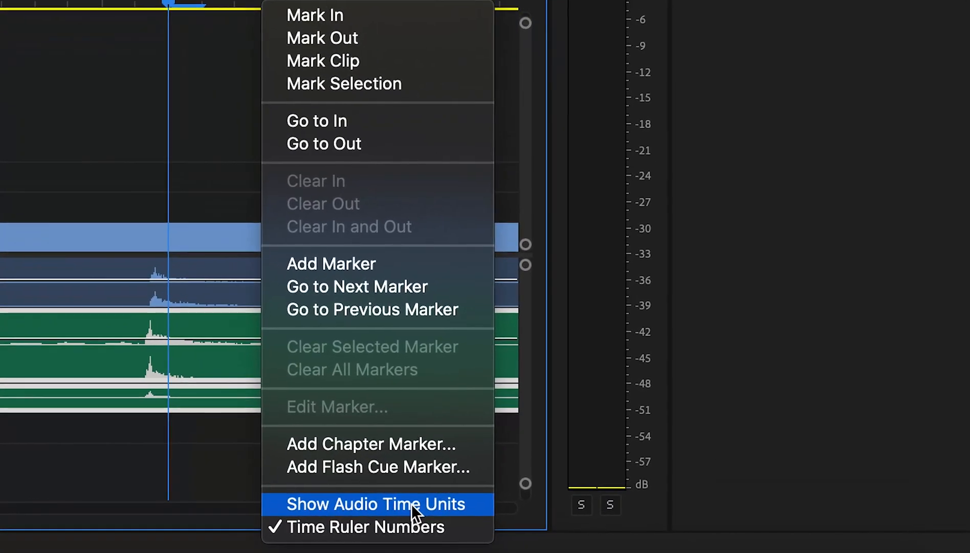
click(411, 504)
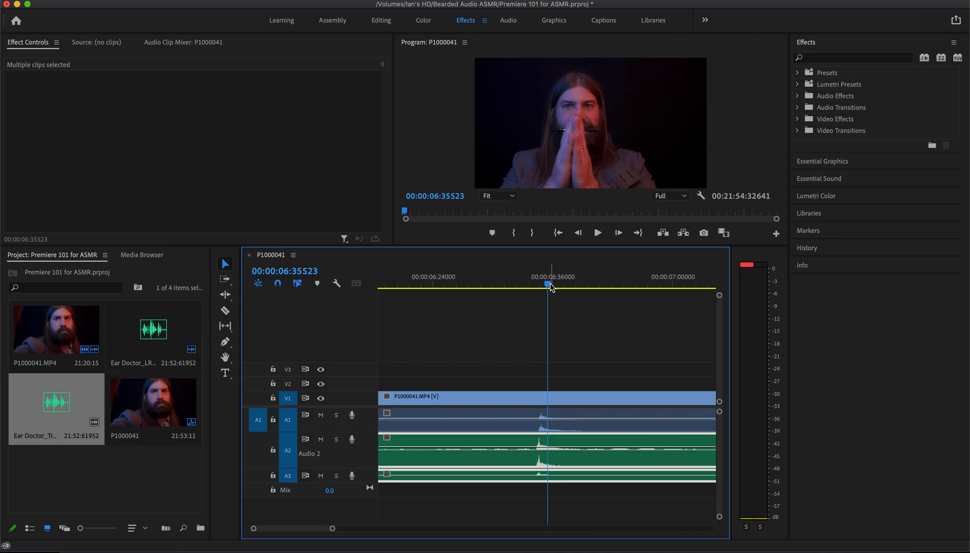
key(super+shift+a)
click(534, 445)
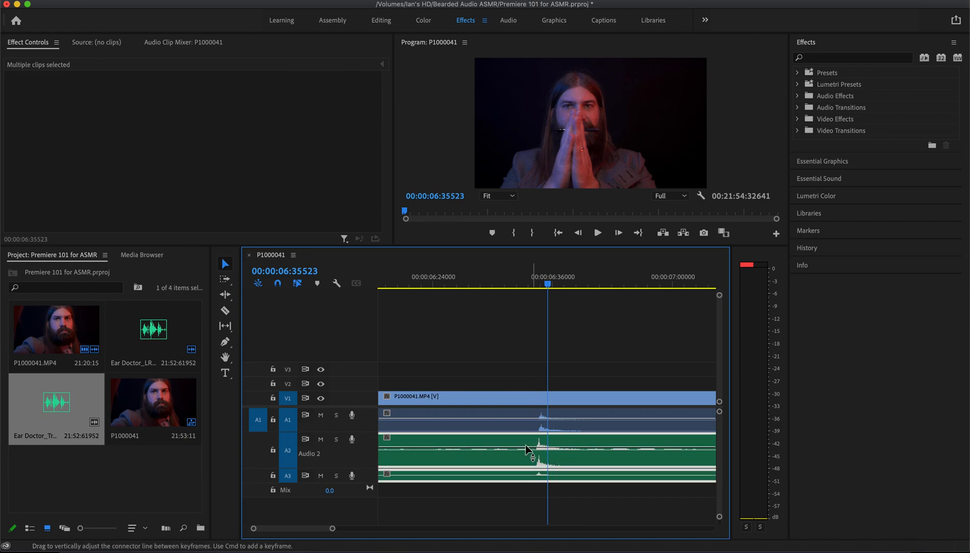
drag(510, 438, 514, 438)
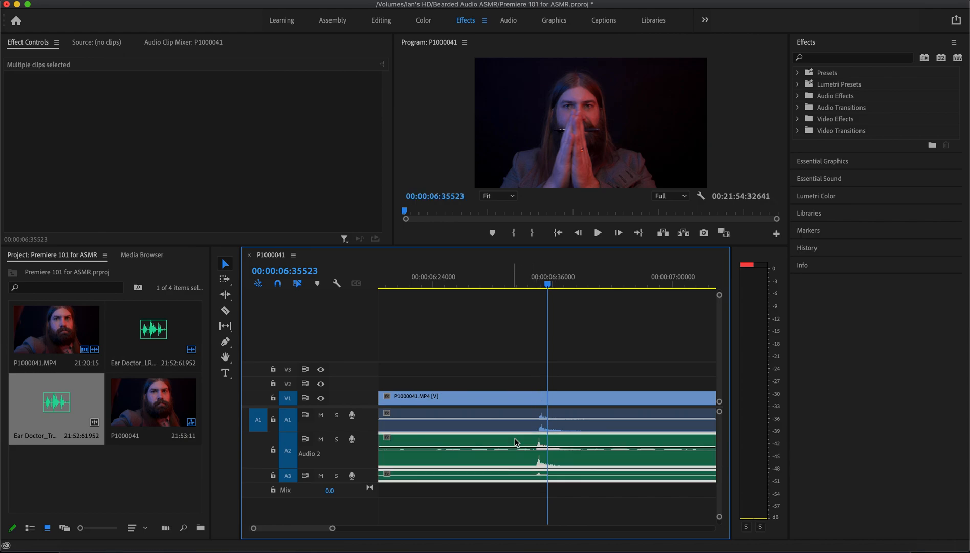
drag(253, 528, 262, 532)
drag(448, 472, 509, 442)
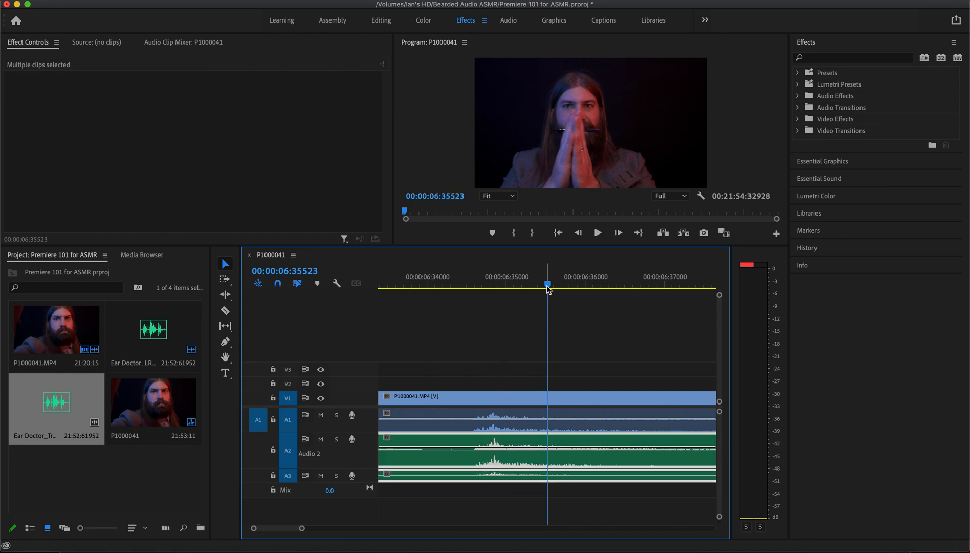
Play the sequence through the opening section after the claps to check that the audio tracks are in sync.
drag(547, 285, 516, 285)
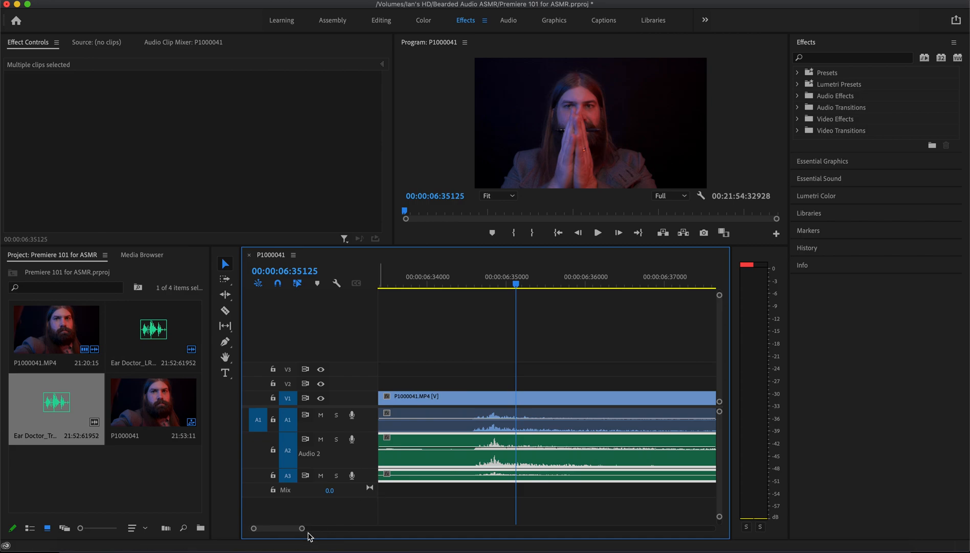
drag(301, 528, 407, 529)
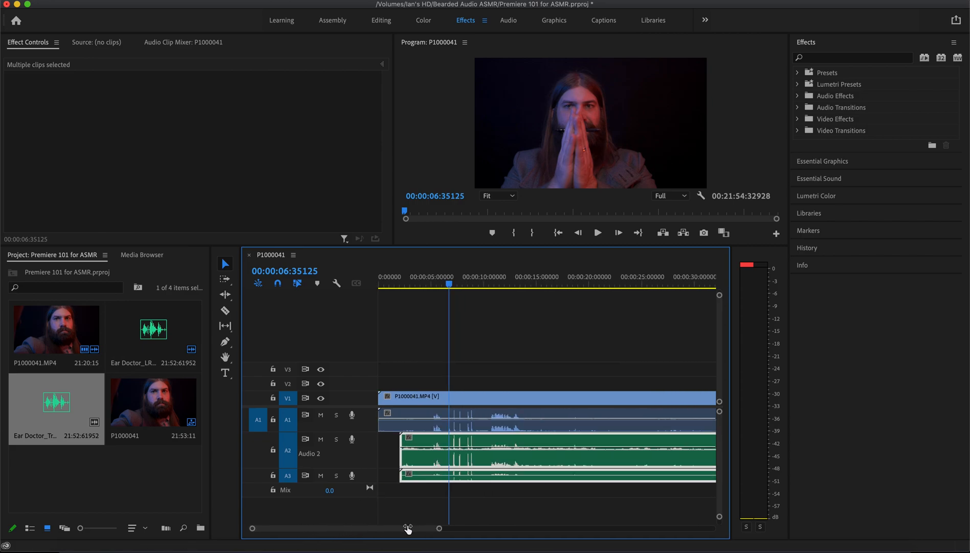
drag(462, 284, 491, 282)
key(space)
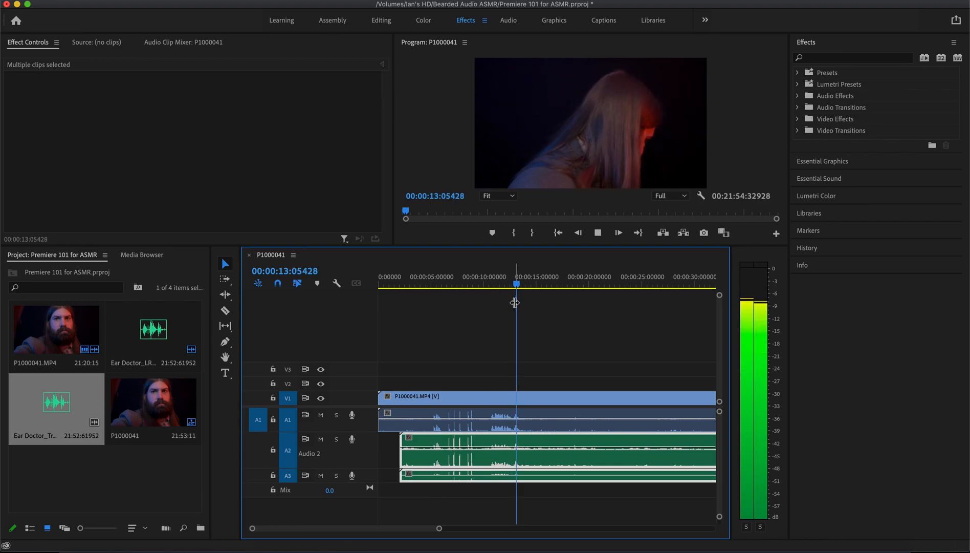
key(space)
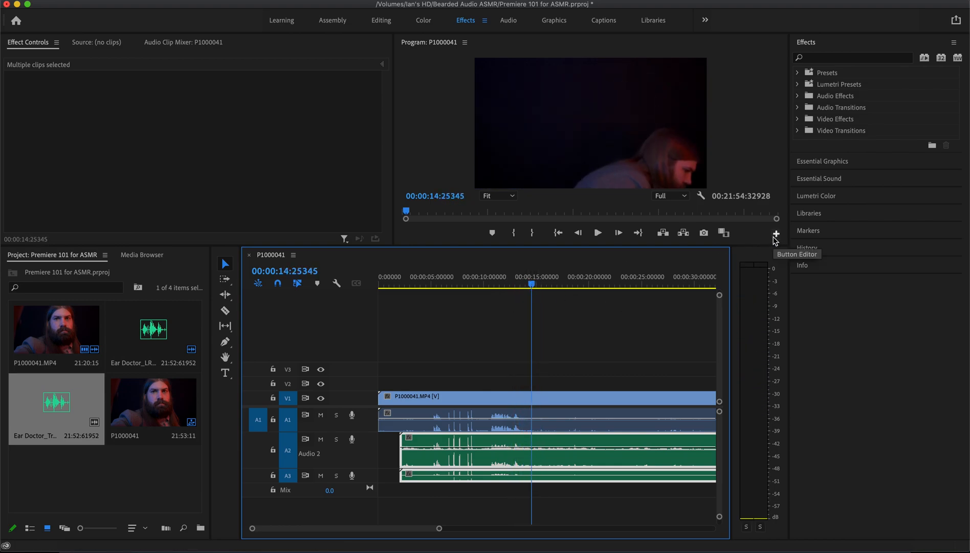
Switch the time ruler back from audio time units to frames and place the playhead at 00:00:14:09.
right_click(683, 285)
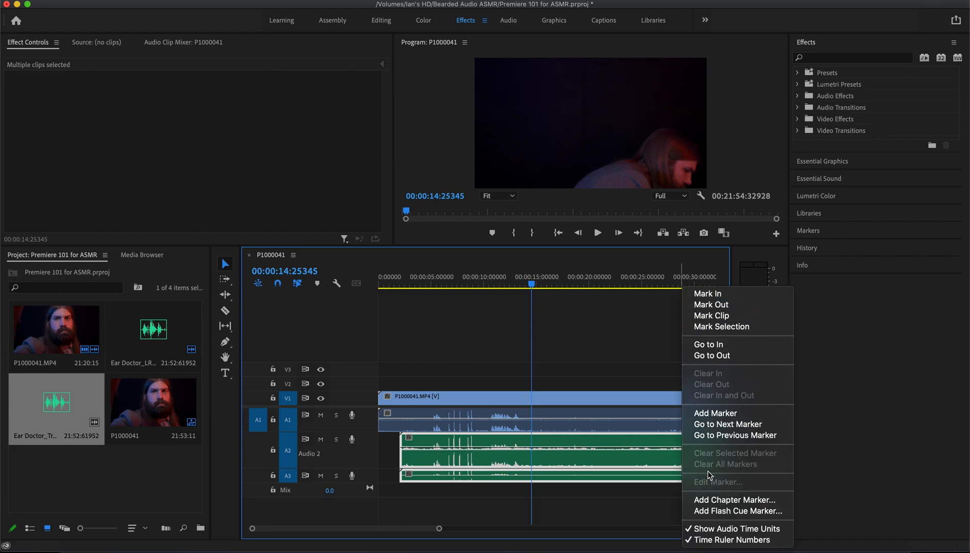
click(731, 528)
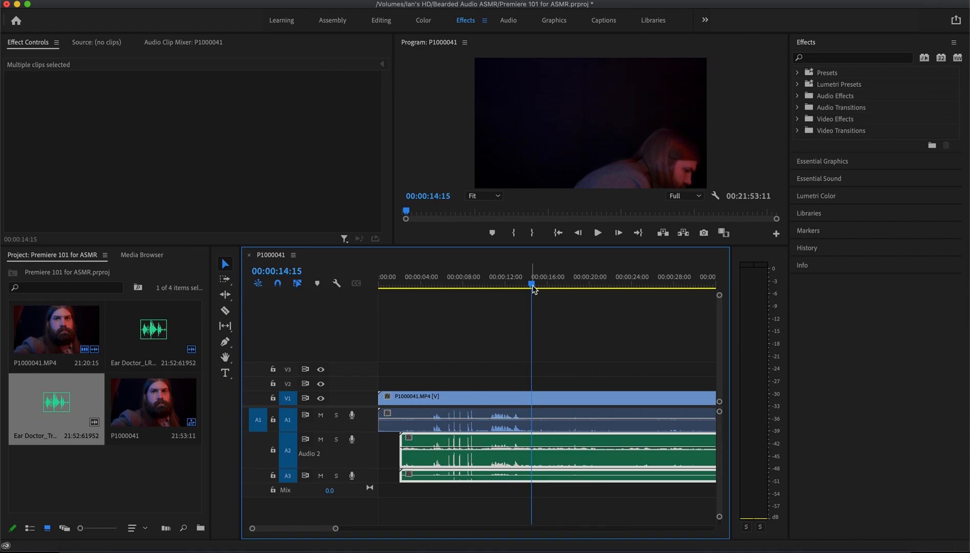
drag(532, 289, 529, 288)
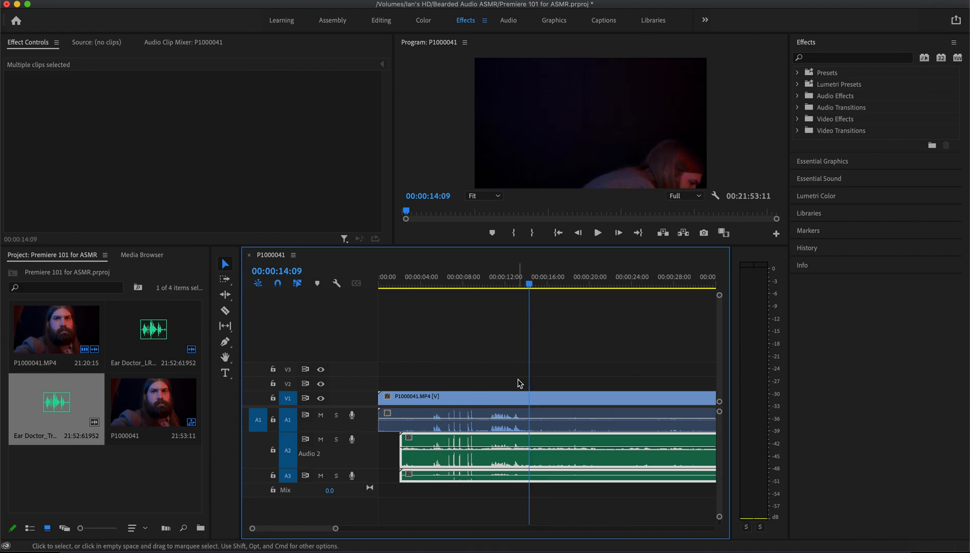
Turn off linked selection so the video and camera audio of P1000041.MP4 can be selected separately.
click(487, 419)
click(321, 415)
click(321, 417)
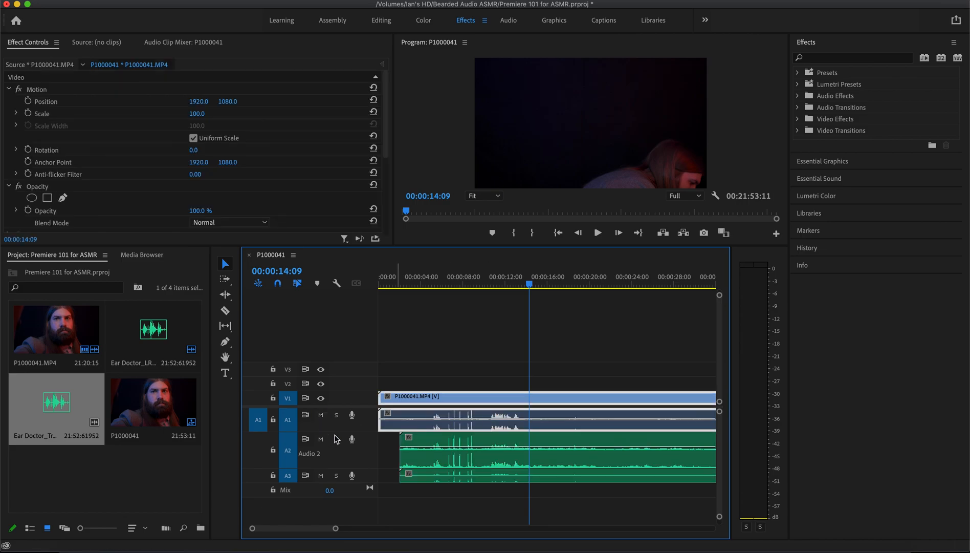
click(297, 284)
click(425, 373)
click(432, 417)
click(430, 397)
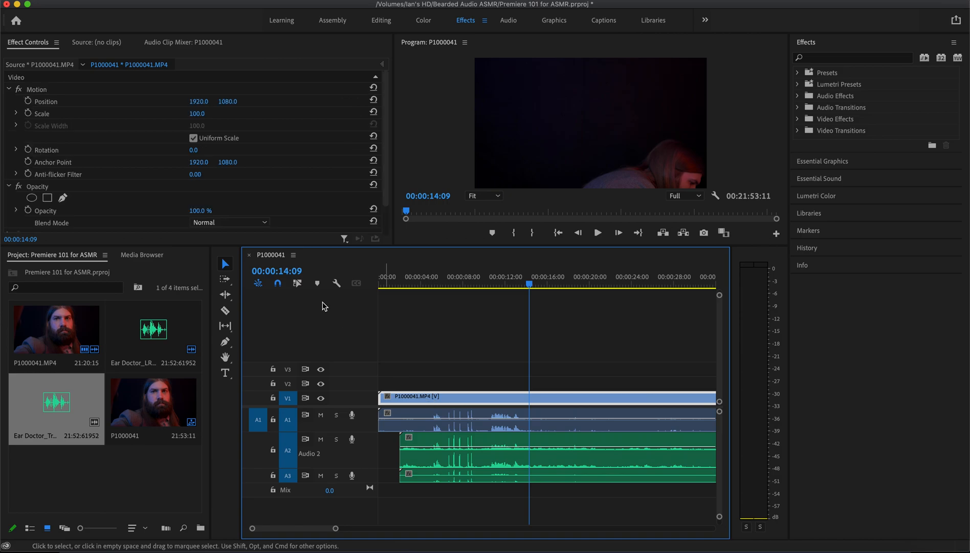
Delete only the camera audio of P1000041.MP4 from track A1, keeping its video and the Ear Doctor clips.
click(440, 417)
click(444, 450)
click(447, 476)
click(445, 450)
click(446, 416)
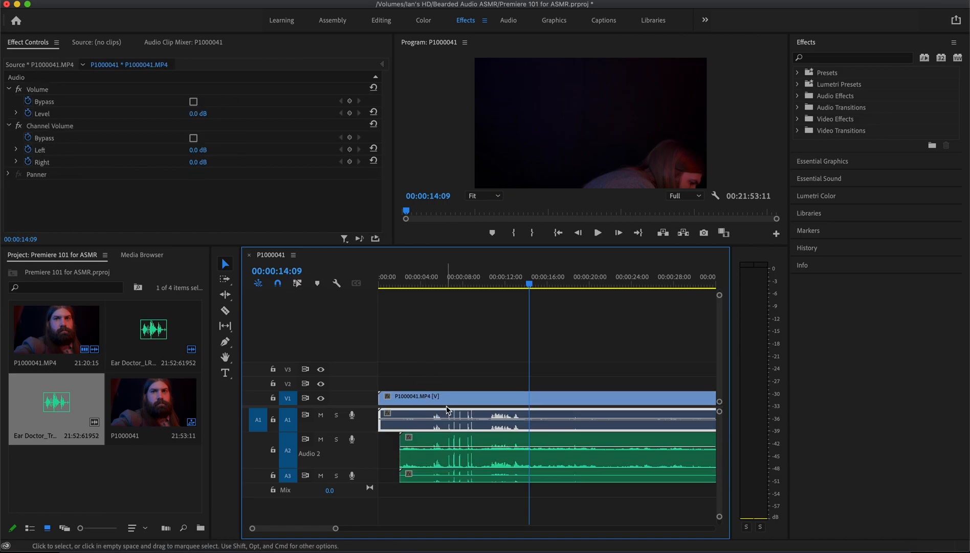
click(444, 398)
click(451, 417)
click(460, 400)
click(459, 416)
key(Delete)
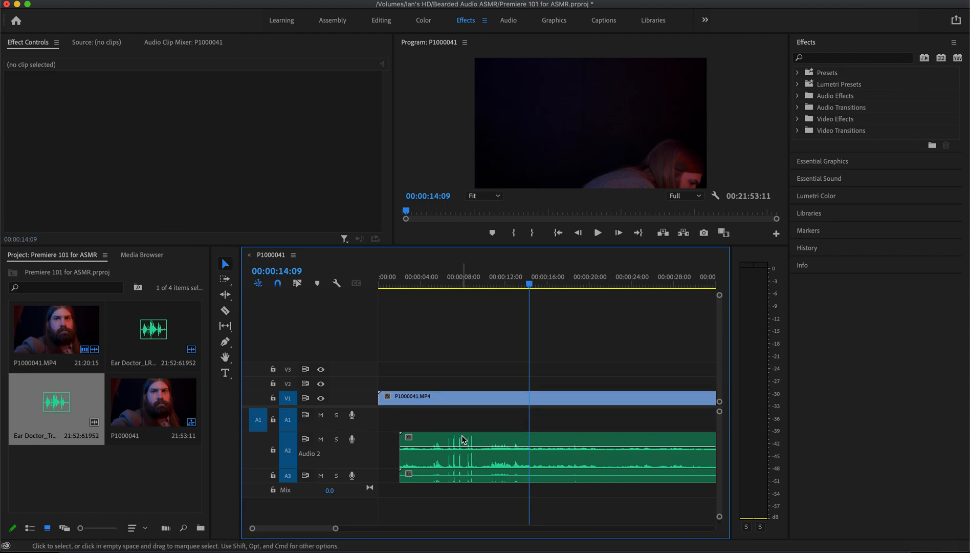
Turn linked selection back on and move the two Ear Doctor clips up to tracks A1 and A2 without shifting their timing.
click(297, 283)
click(455, 441)
drag(456, 441, 452, 426)
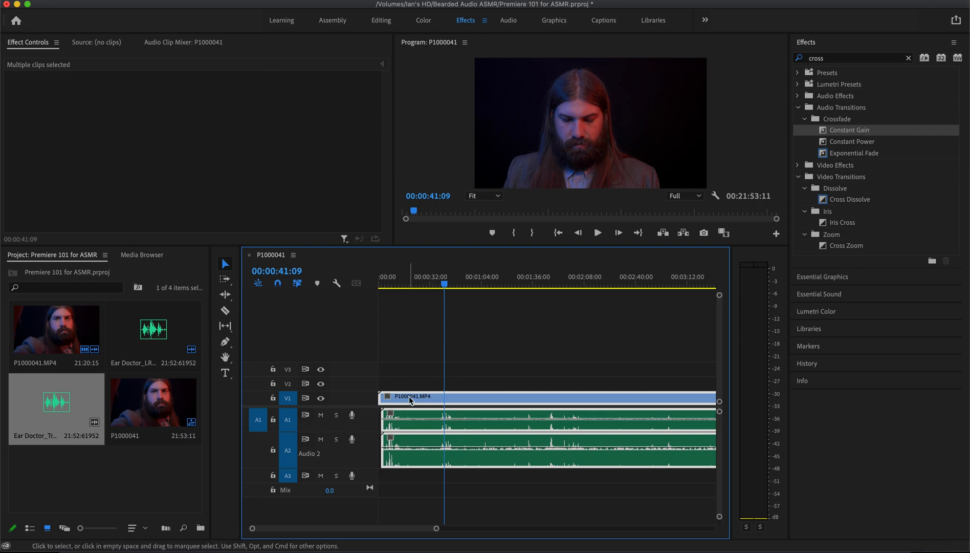
Link the P1000041.MP4 video with both Ear Doctor audio clips and leave linked selection on.
right_click(408, 397)
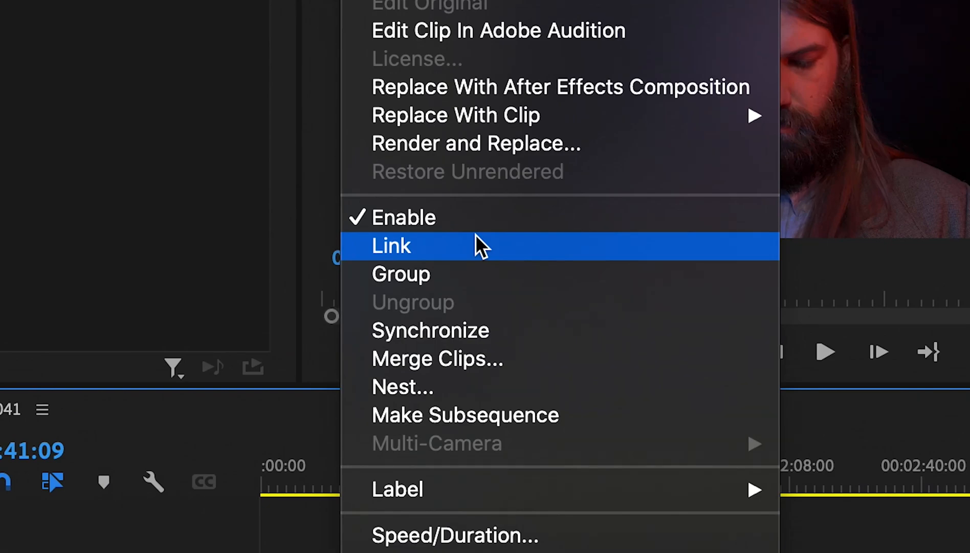
click(481, 245)
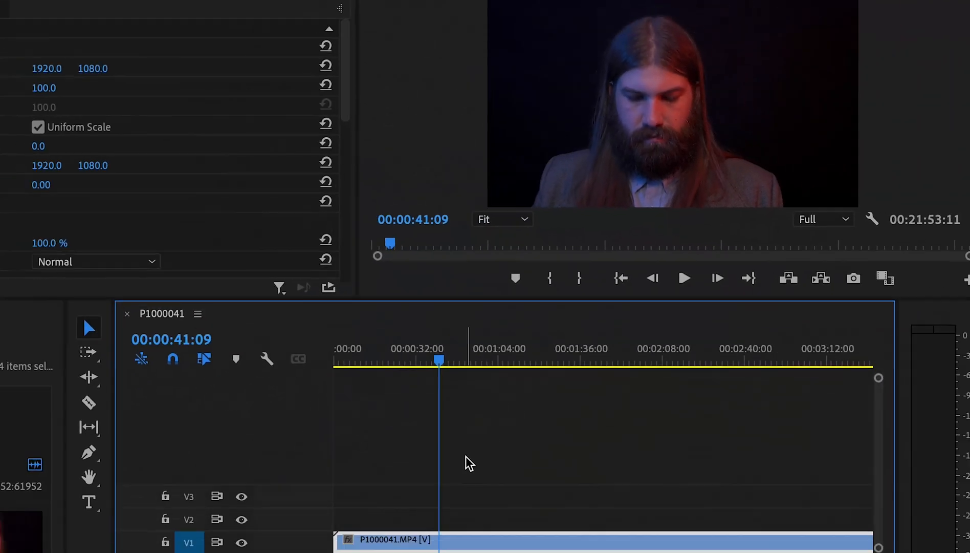
click(461, 367)
click(462, 401)
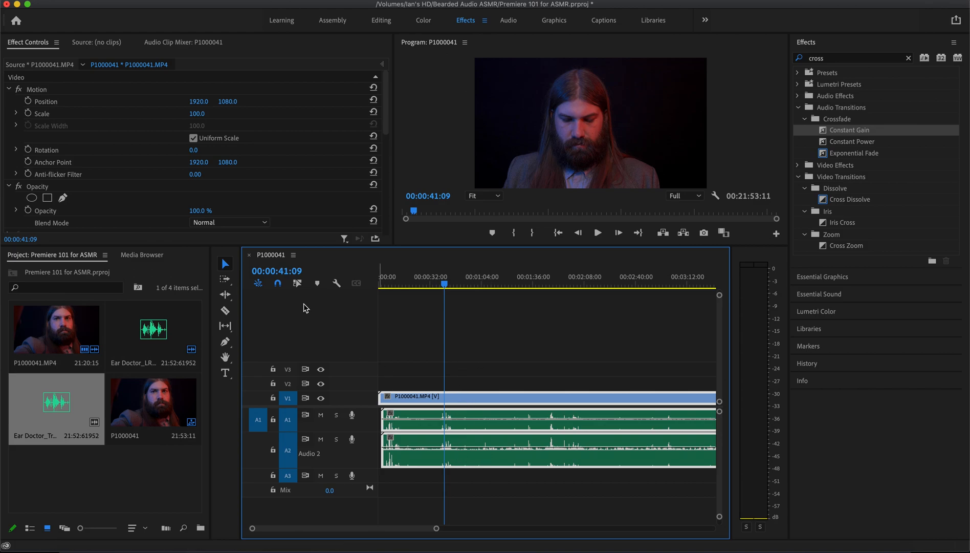
click(298, 285)
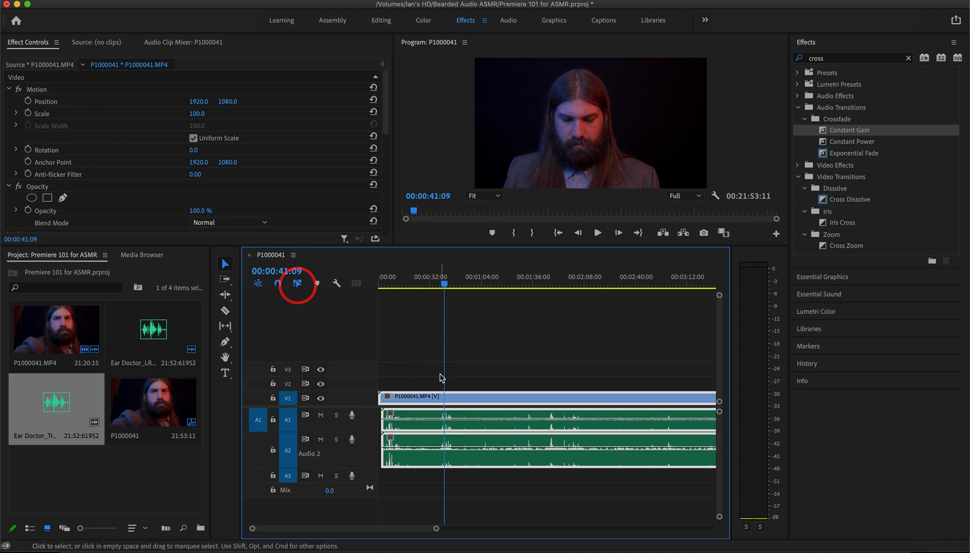
drag(456, 395, 479, 413)
click(453, 372)
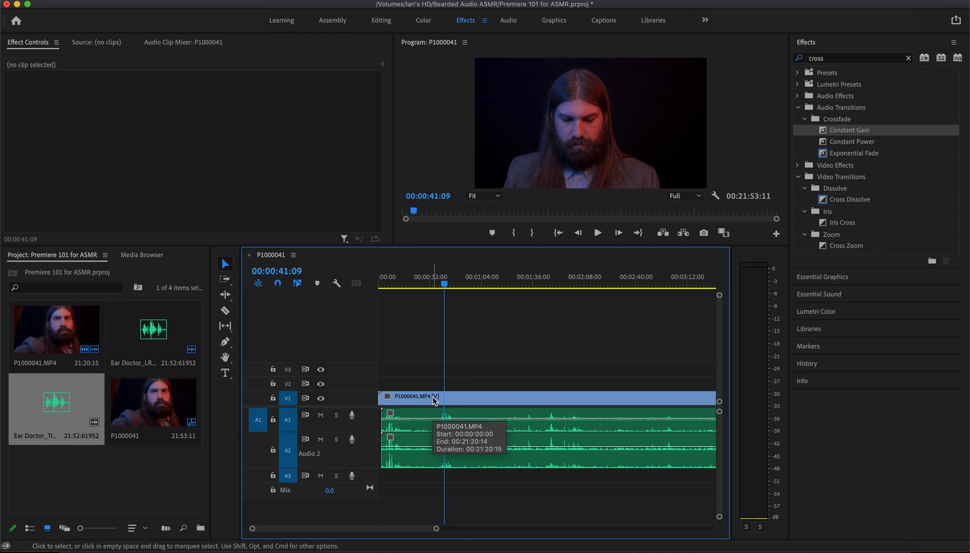
Split the linked clips at 00:00:22:08 with the Razor tool and delete the portion before the cut.
drag(444, 283, 414, 294)
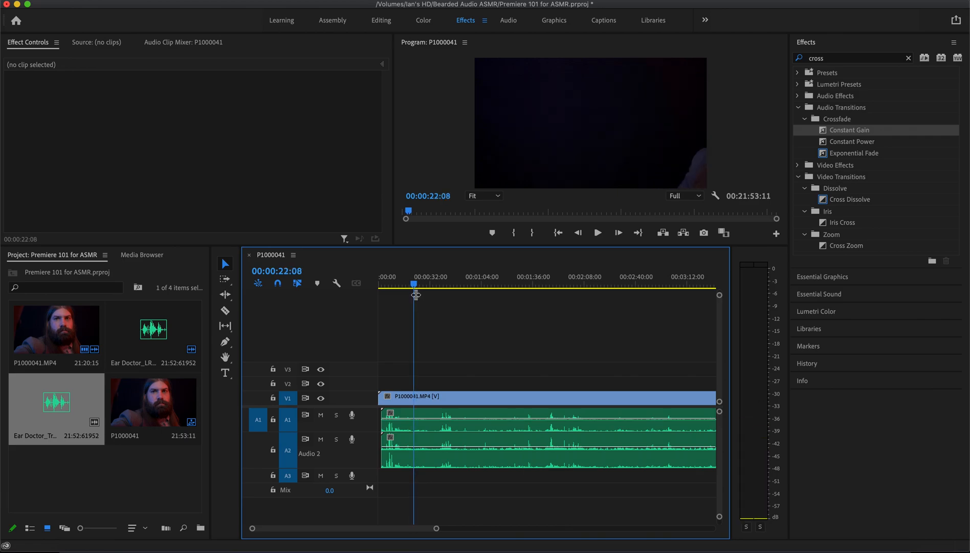
key(c)
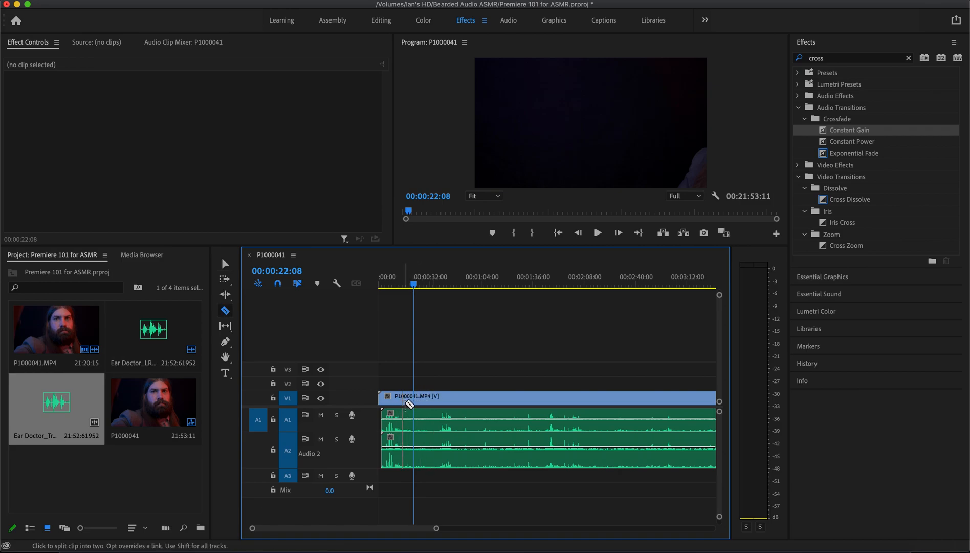
click(415, 398)
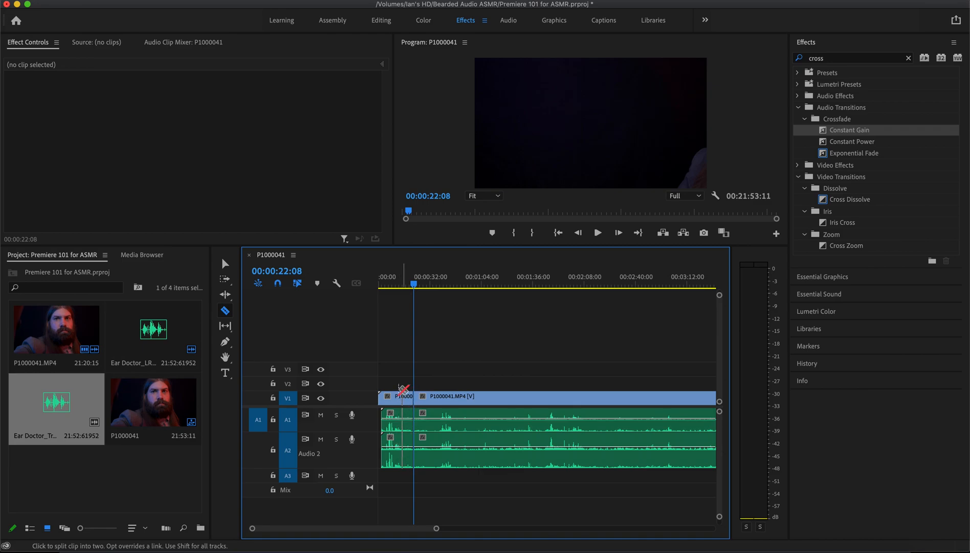
key(v)
click(400, 397)
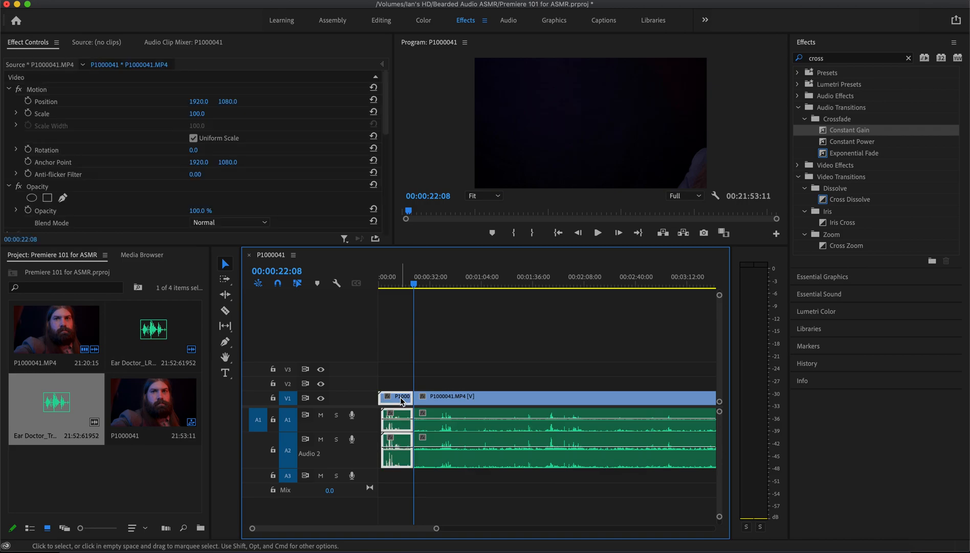
key(Delete)
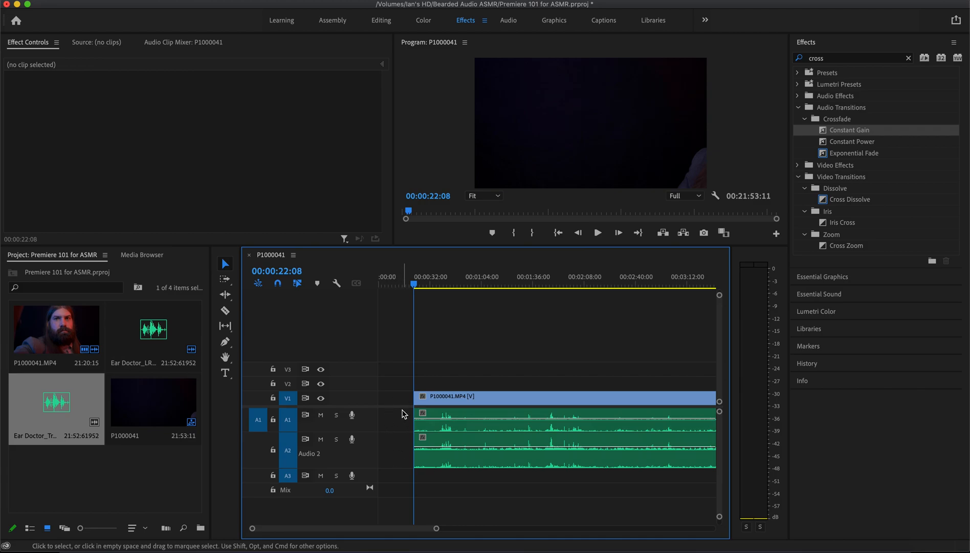
Ripple delete the empty gap before the remaining clips so they begin at the sequence start.
click(399, 403)
click(399, 423)
click(398, 452)
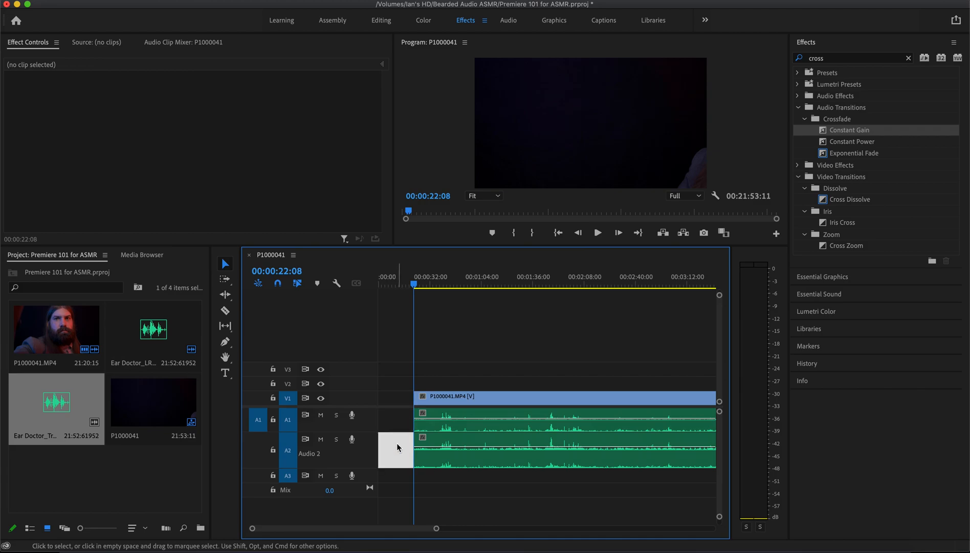
click(393, 401)
key(Delete)
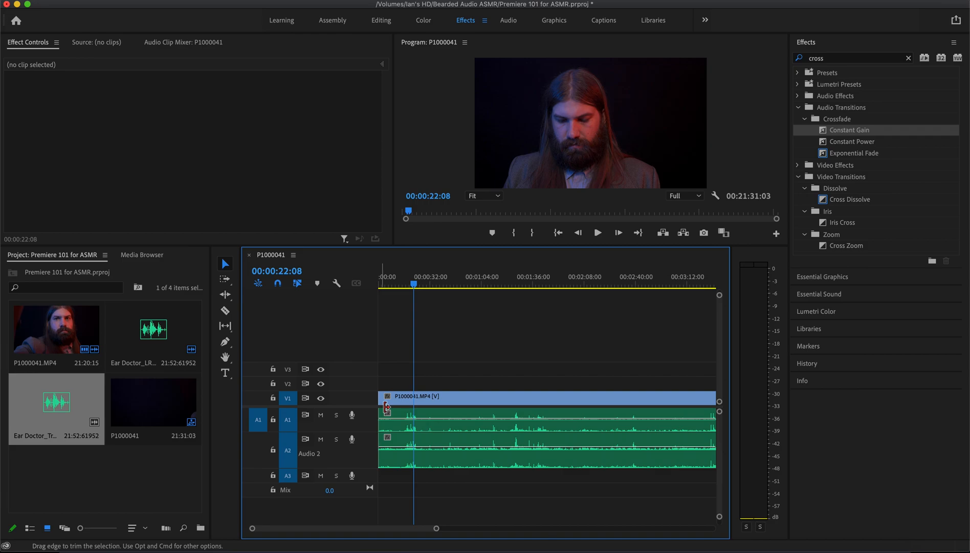
Select the linked video and audio clips and apply the default video dissolve and audio fades to them.
drag(415, 287, 401, 351)
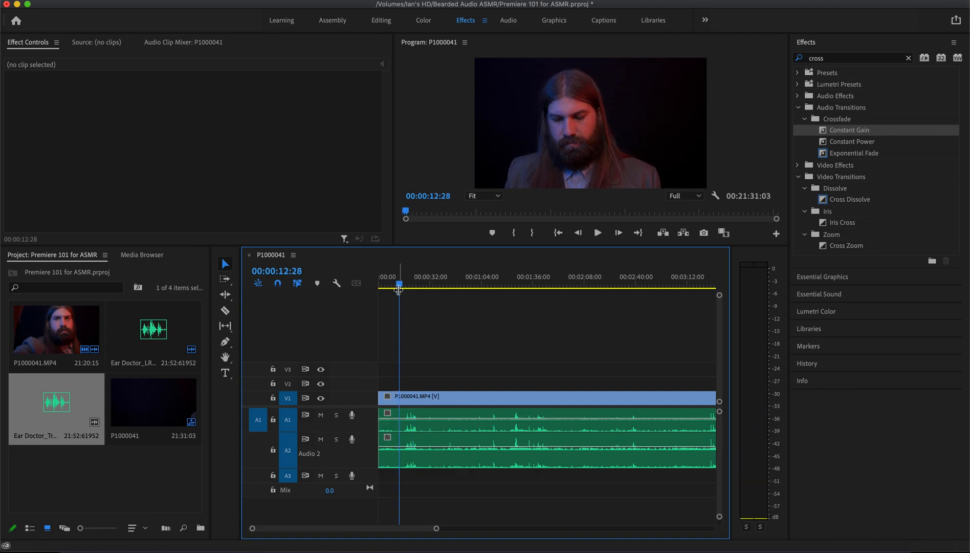
drag(398, 284, 379, 334)
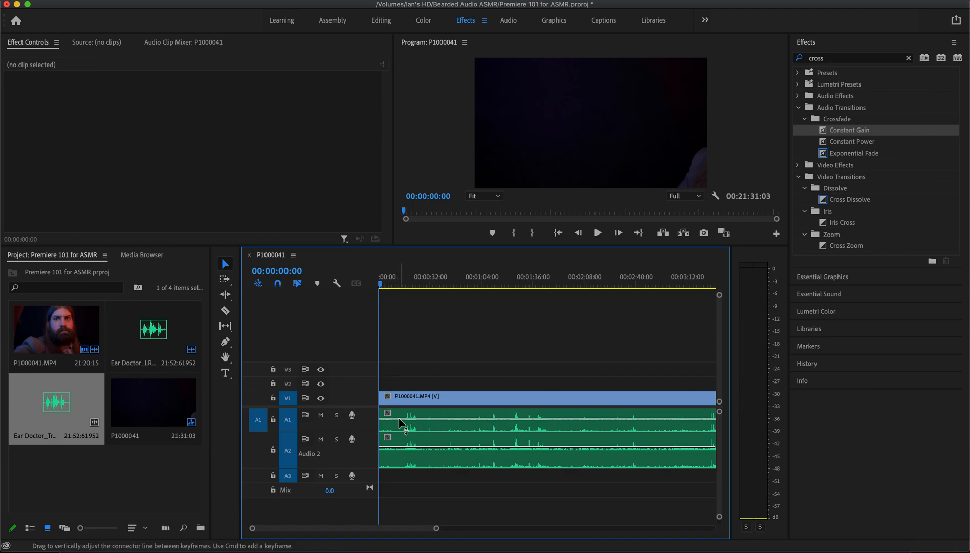
drag(396, 377, 404, 473)
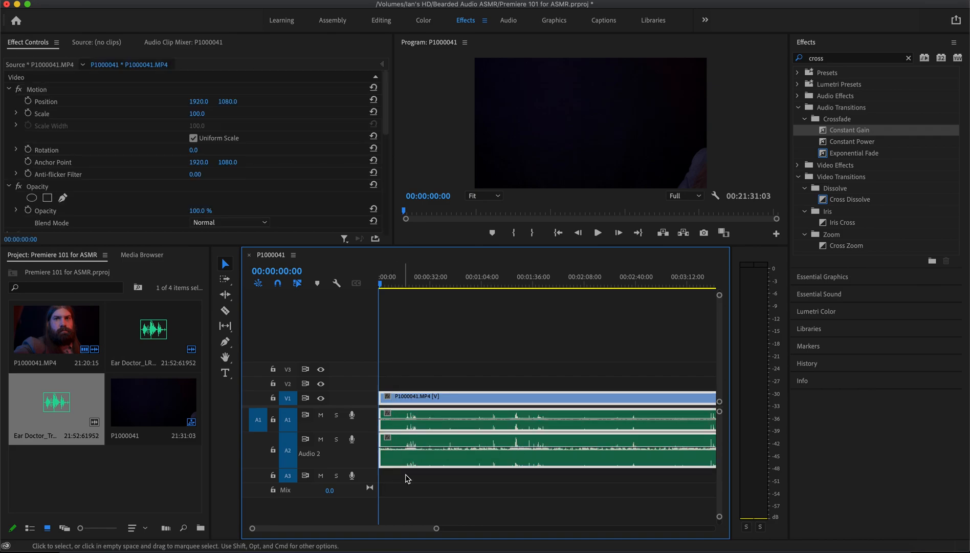
drag(433, 527, 390, 535)
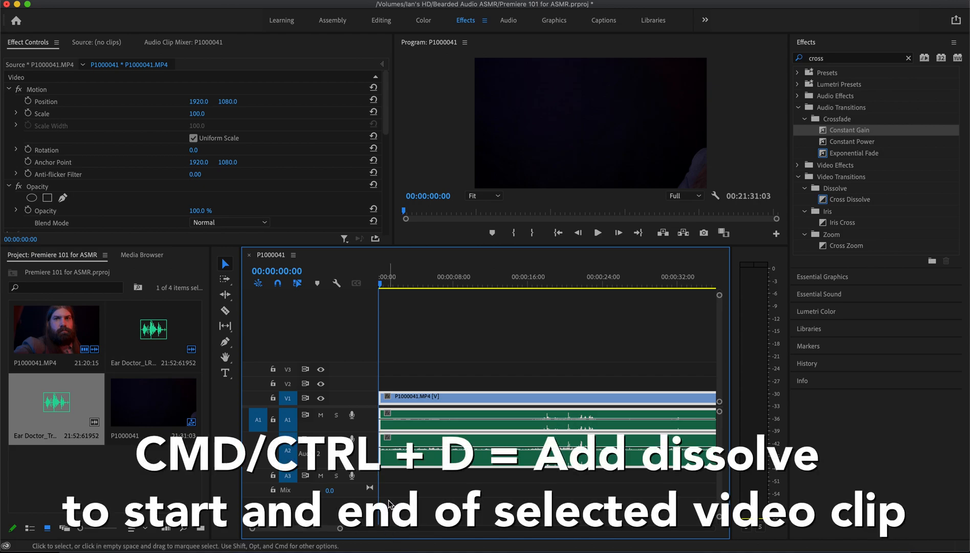
key(super+d)
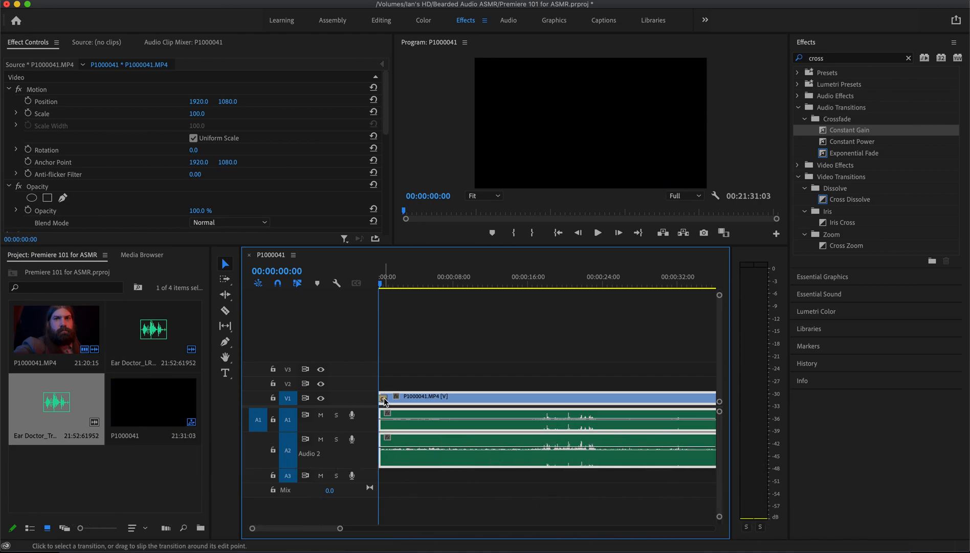
key(super+shift+d)
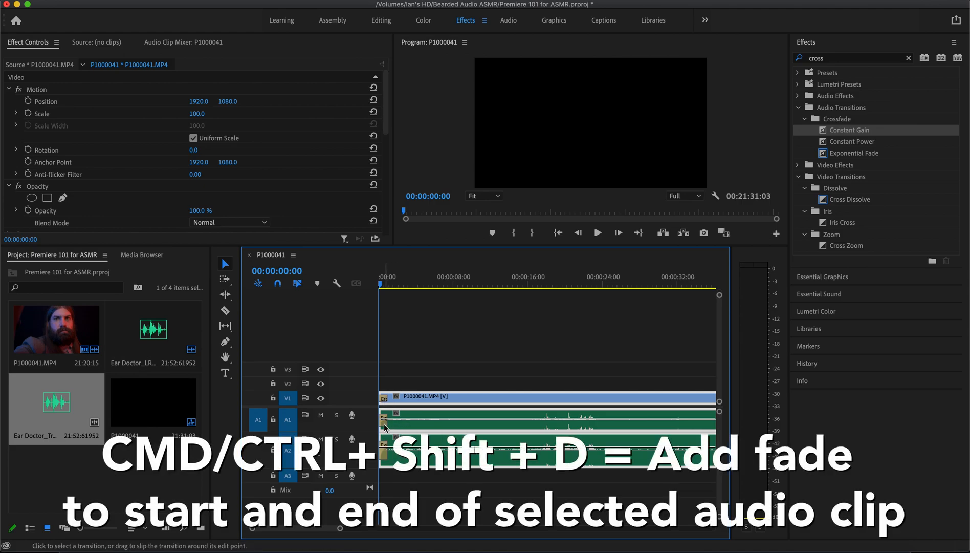
Play back the opening fade-in from the sequence start and return the playhead to 00:00:00:00.
click(381, 284)
key(space)
click(380, 287)
key(Home)
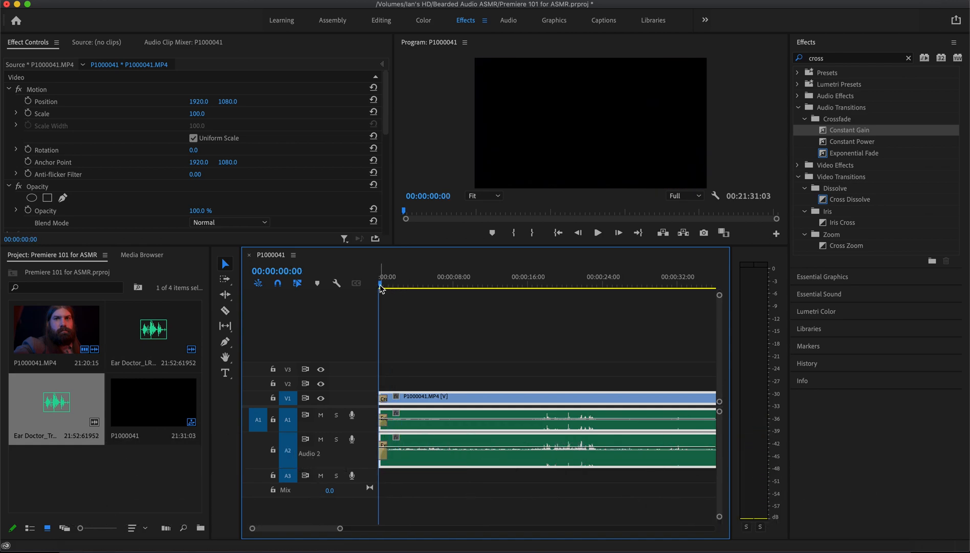
key(space)
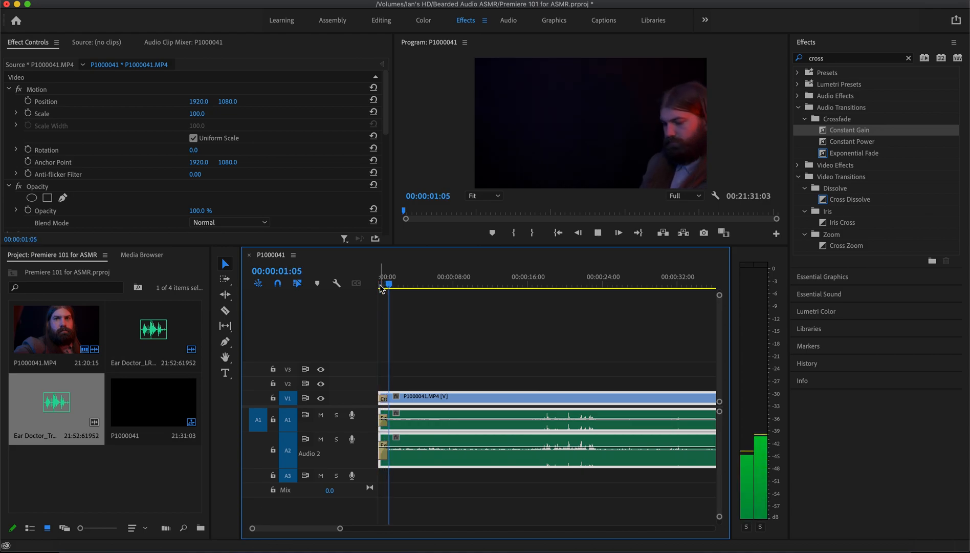
drag(397, 285, 372, 288)
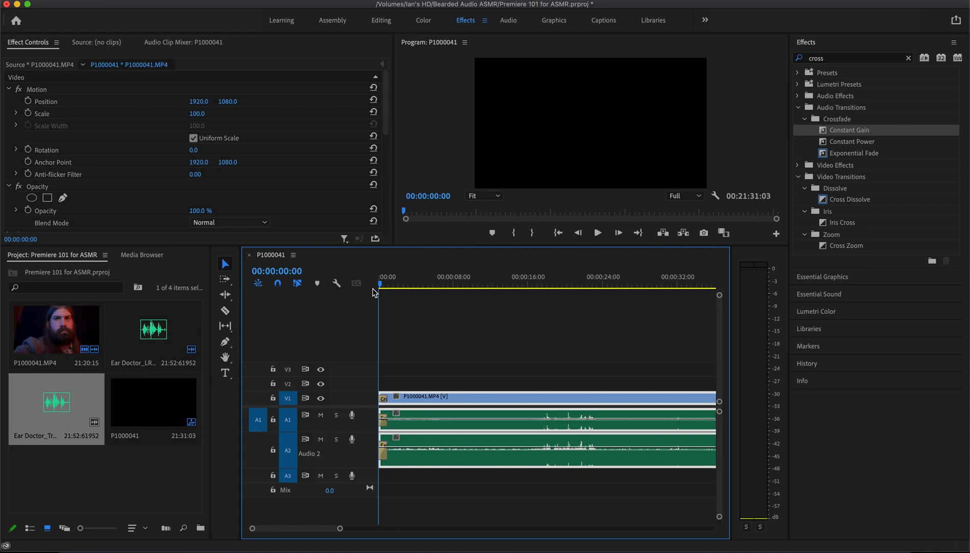
Cut out the section of the linked clips between 00:01:48:16 and 00:02:05:26 and close the resulting gap.
key(minus)
key(minus)
key(minus)
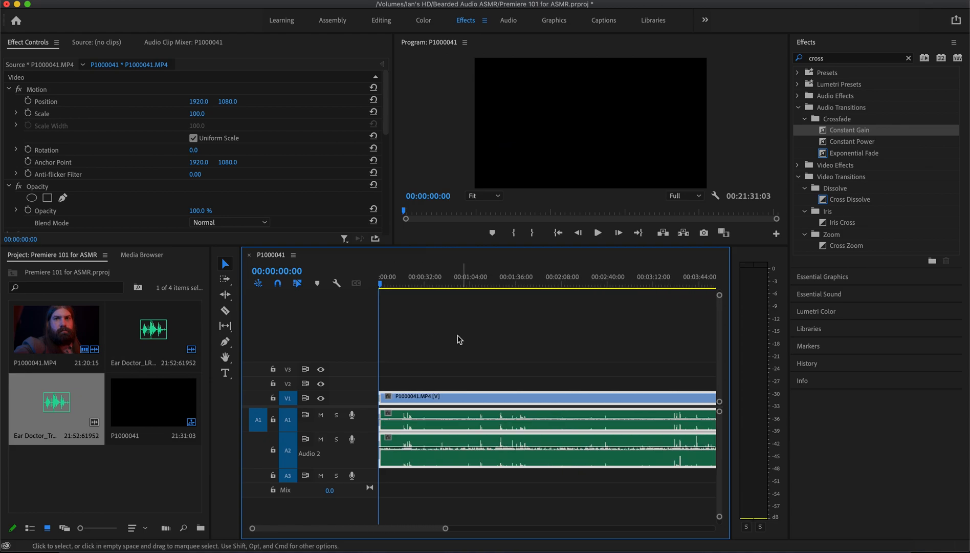
drag(381, 288, 533, 285)
key(c)
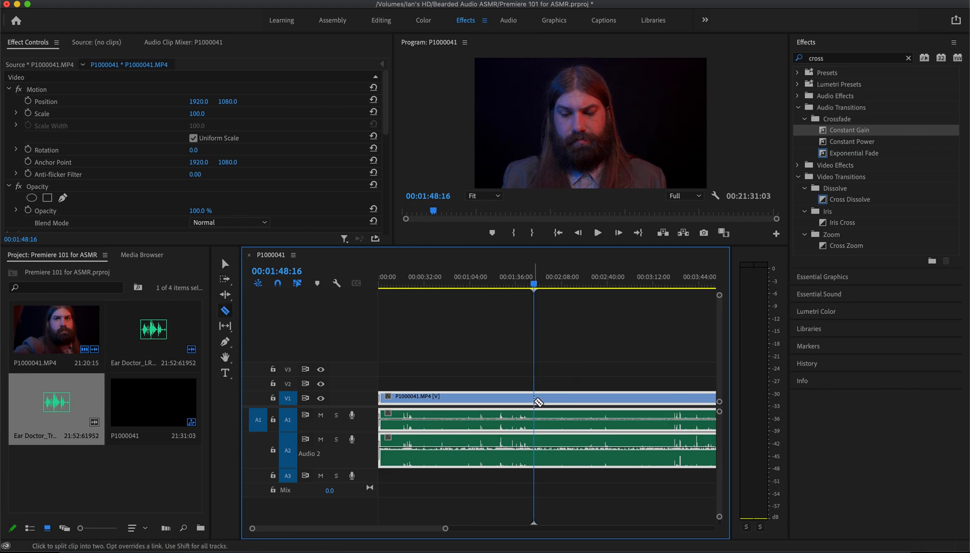
click(536, 400)
drag(537, 288, 563, 291)
click(560, 399)
key(v)
click(545, 400)
key(Delete)
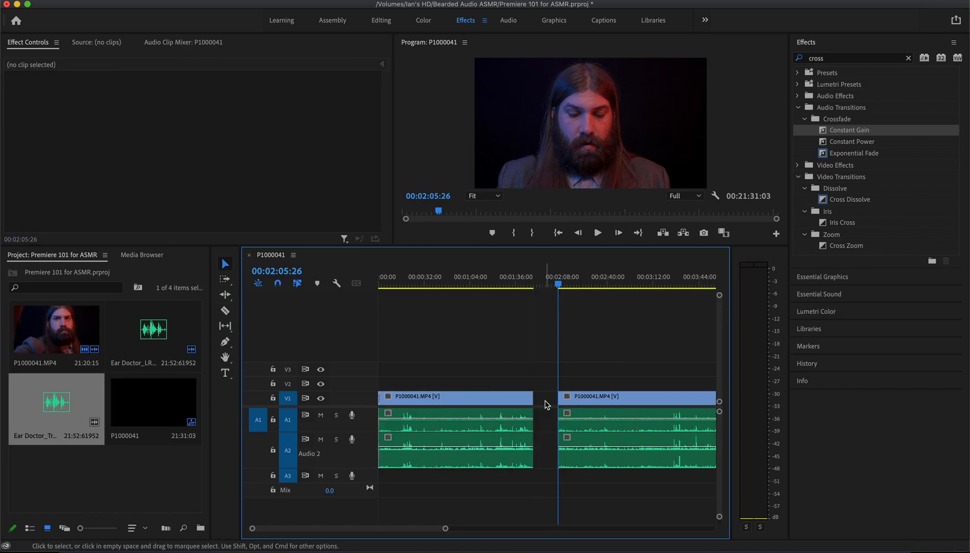
click(545, 398)
key(Delete)
Select the clips on both sides of the first cut and add a Cross Dissolve and Exponential Fade audio transitions there.
drag(525, 374, 542, 480)
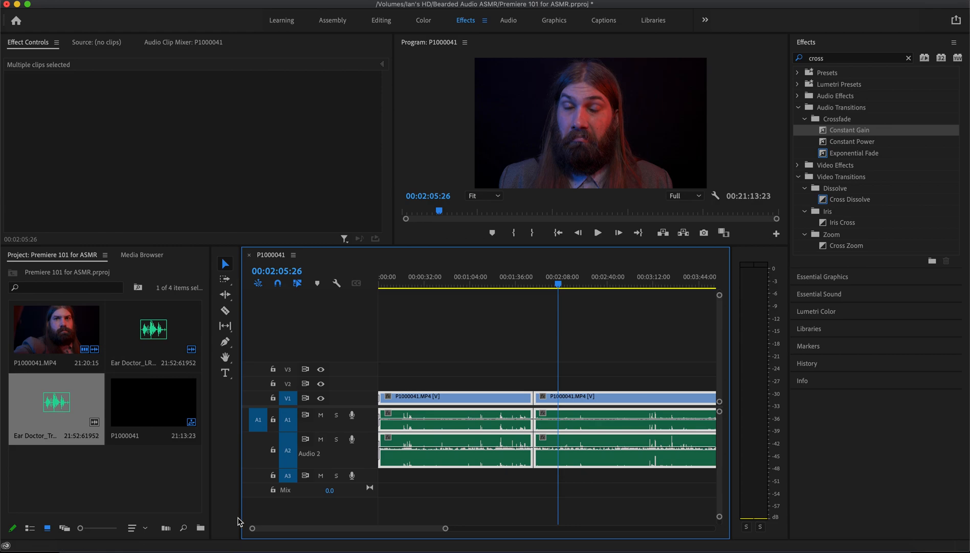
drag(252, 530, 294, 534)
drag(546, 285, 456, 306)
drag(269, 528, 315, 528)
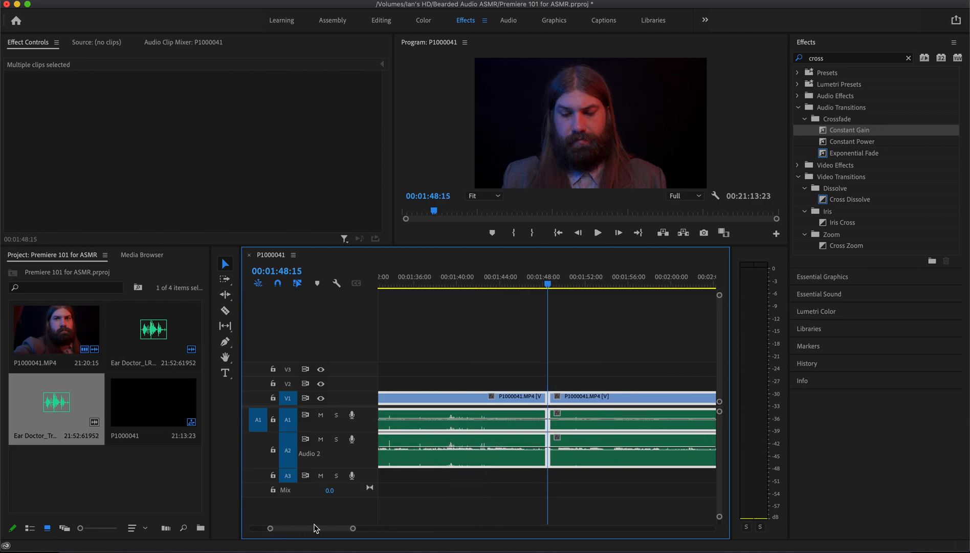
key(super+d)
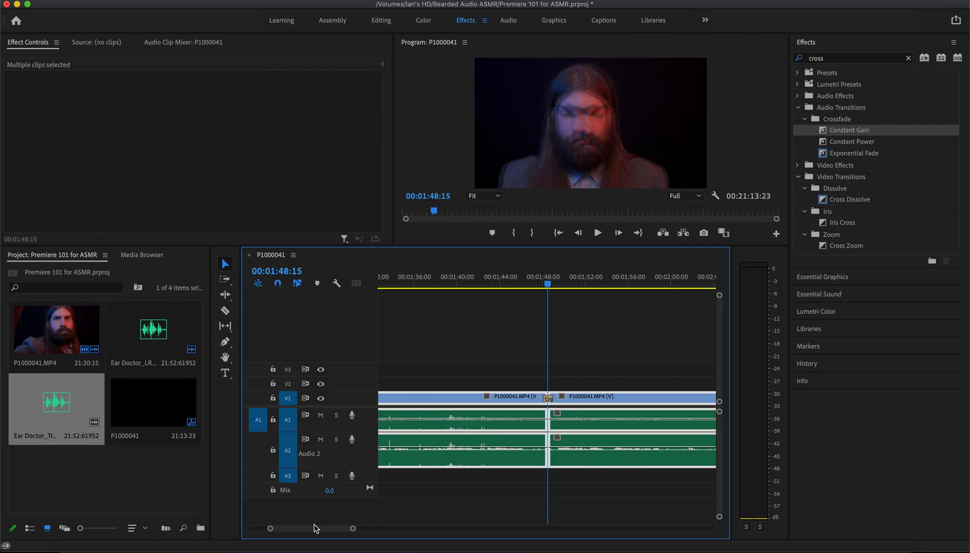
key(super+shift+d)
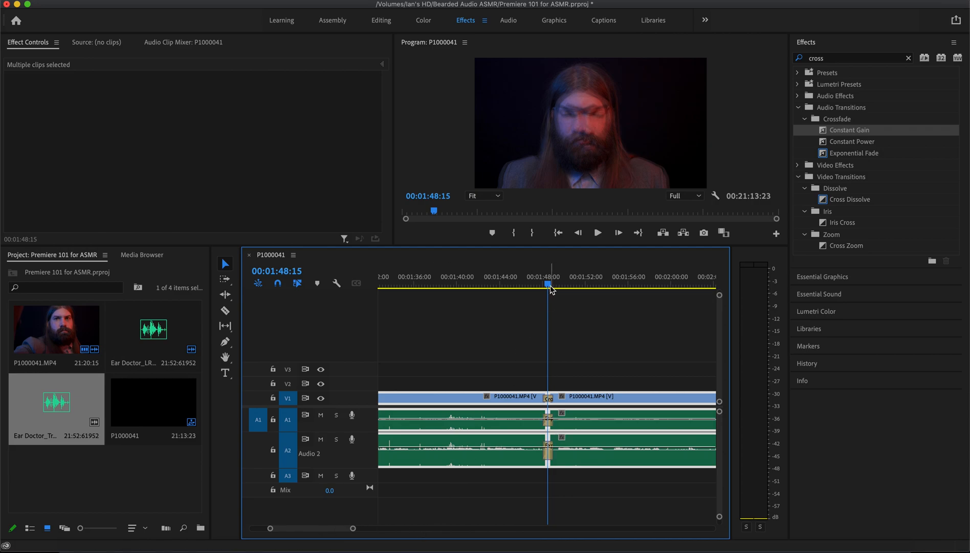
Play back across the first cut from just before it to check the transitions.
drag(548, 288, 542, 288)
key(space)
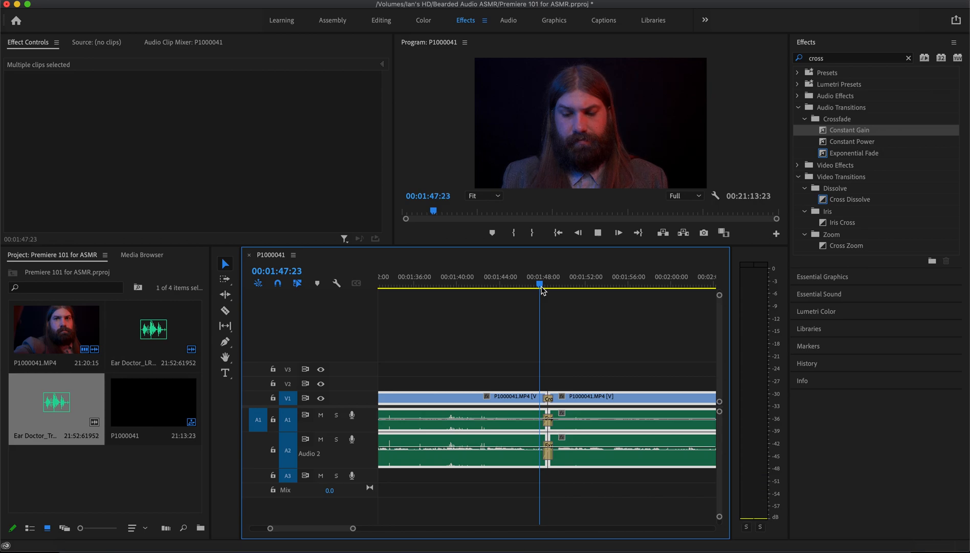
key(space)
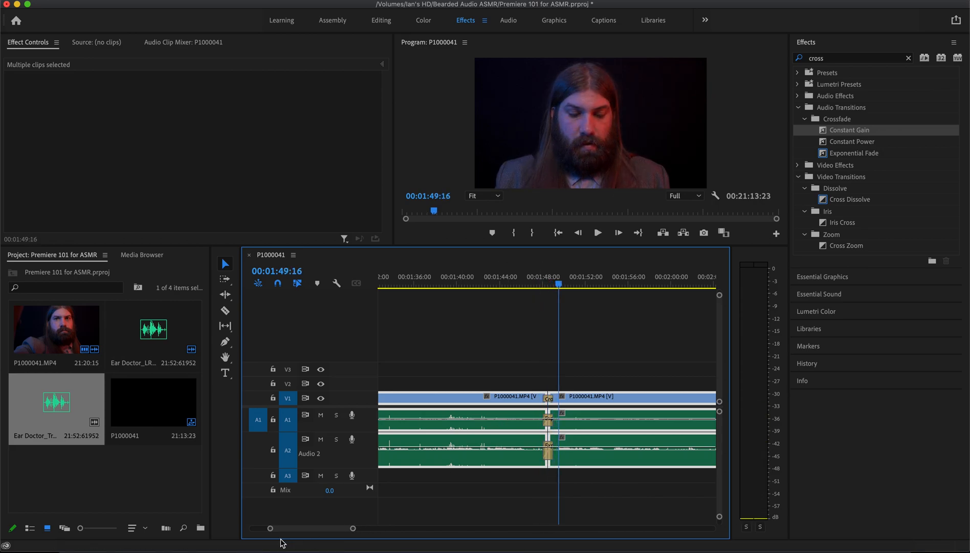
Shorten the Cross Dissolve at the first cut to 00:00:00:16 and shorten both Exponential Fades to about the same length.
drag(270, 531, 290, 529)
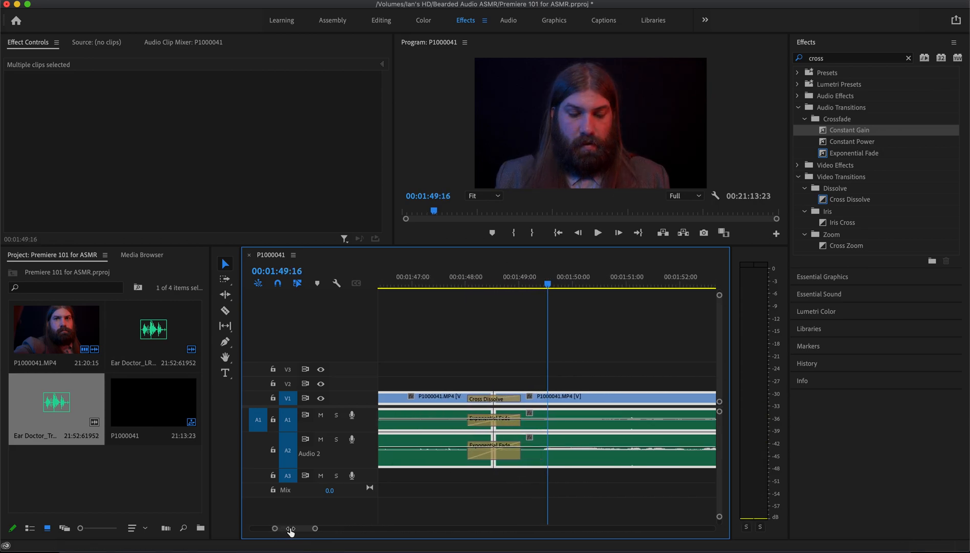
click(474, 399)
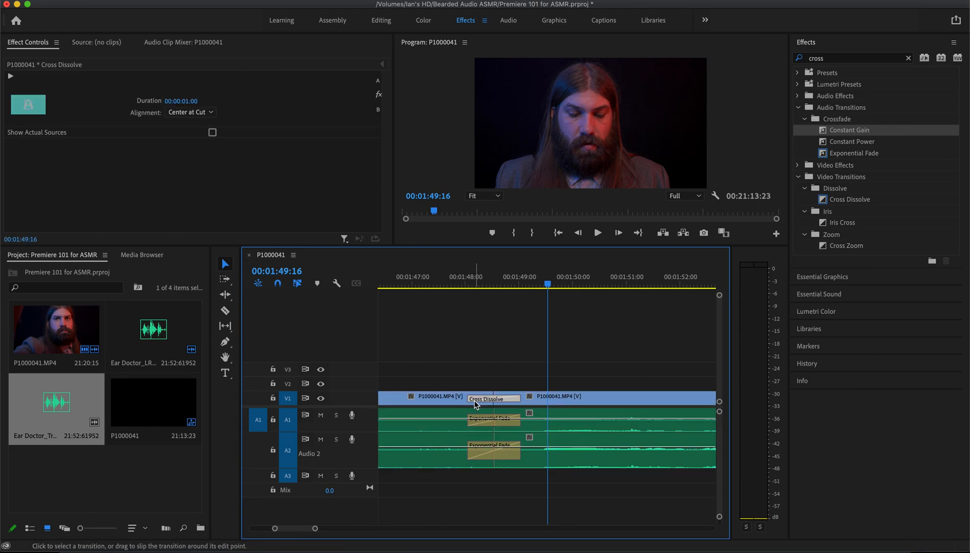
drag(471, 399, 473, 454)
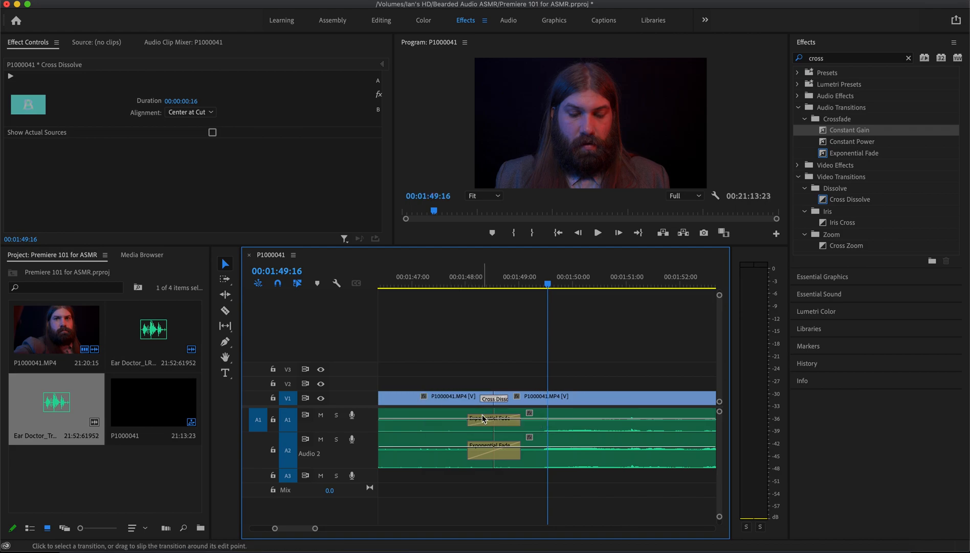
click(473, 422)
click(471, 453)
click(485, 421)
Cut out the section of the linked clips between 00:02:45:19 and 00:02:51:02 and close the resulting gap.
scroll(476, 348, down, 10)
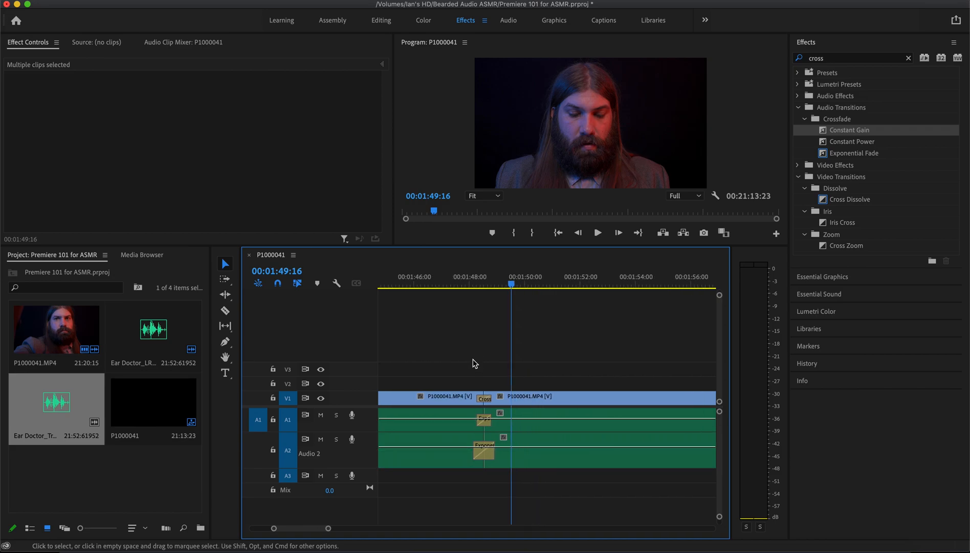
scroll(473, 364, down, 5)
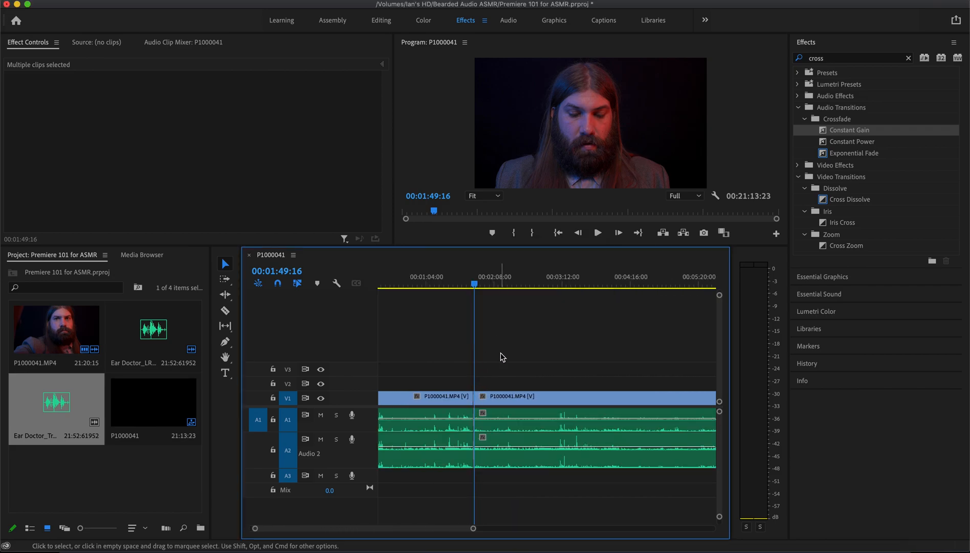
click(506, 284)
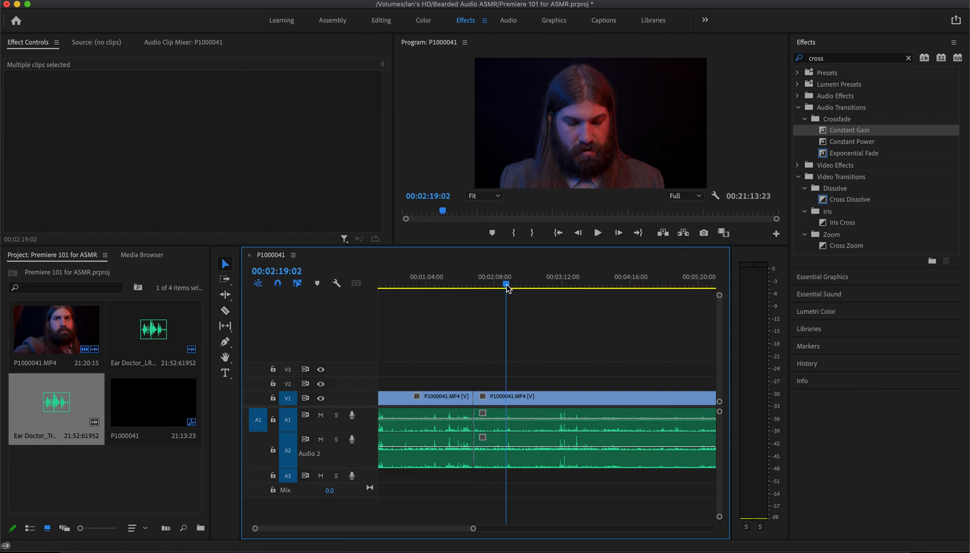
drag(514, 289, 533, 284)
key(c)
click(544, 396)
click(540, 284)
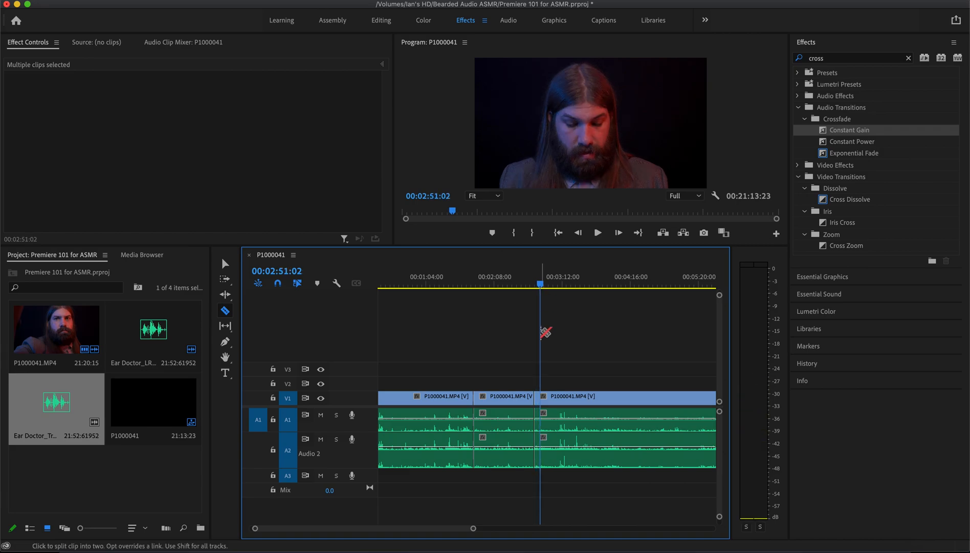
click(544, 399)
key(v)
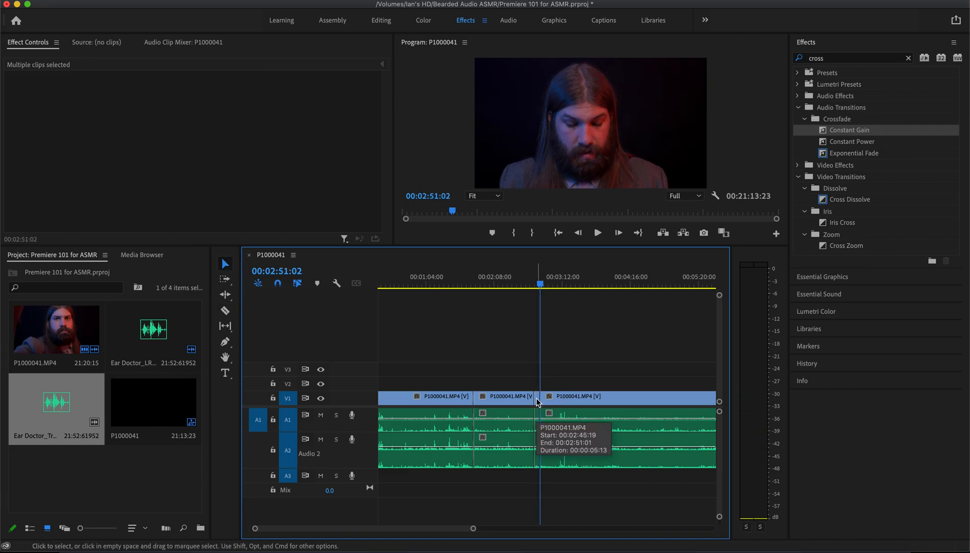
click(537, 398)
key(Delete)
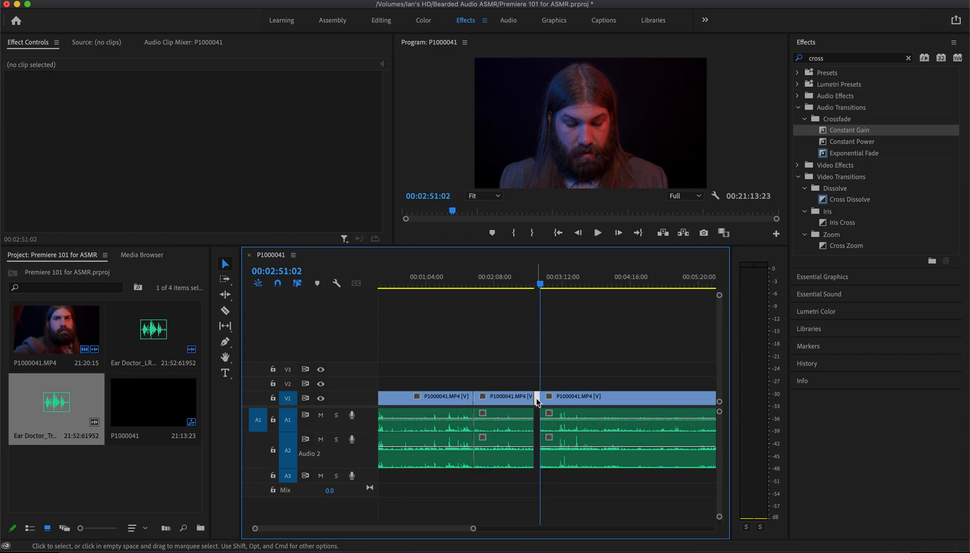
key(Delete)
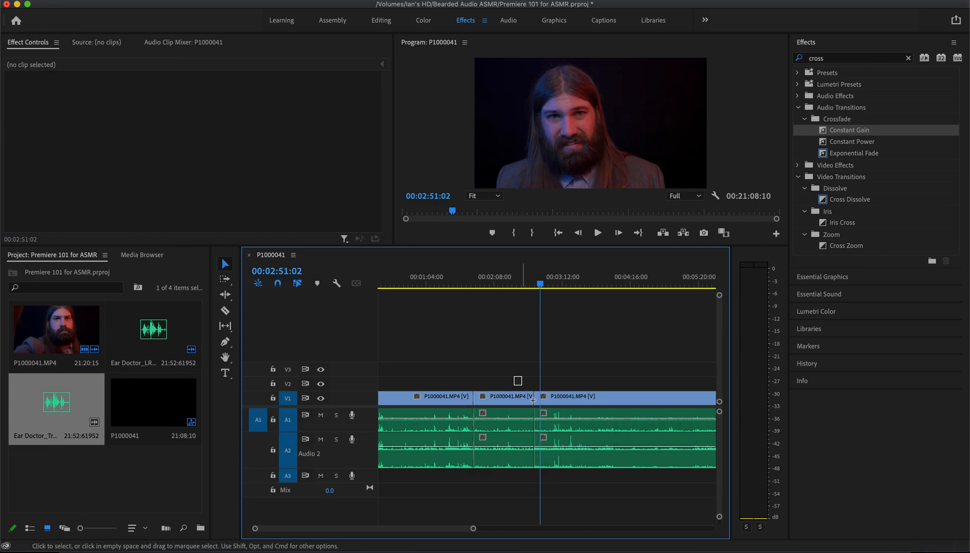
Select the clips on both sides of the second cut at 00:02:45:19 and play back the footage around it.
drag(519, 382, 560, 493)
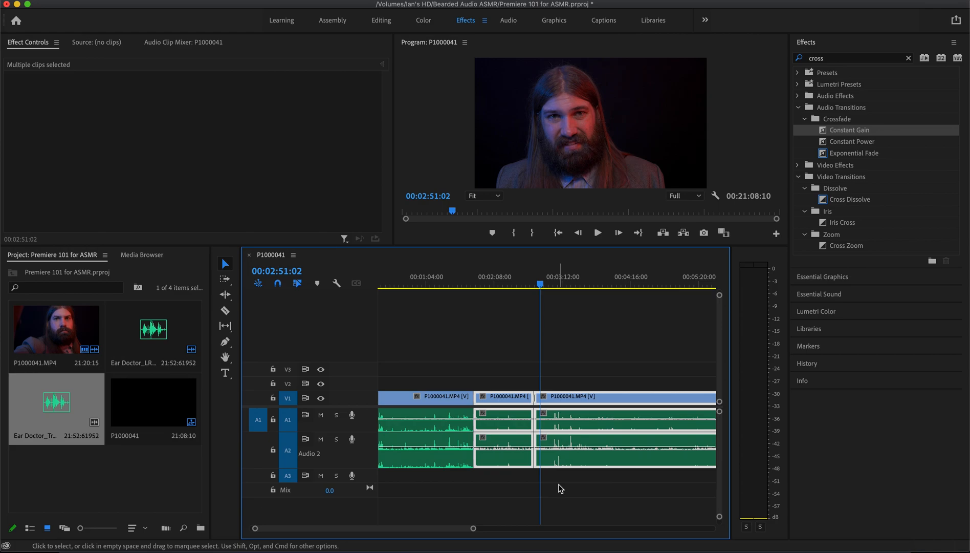
key(shift)
key(space)
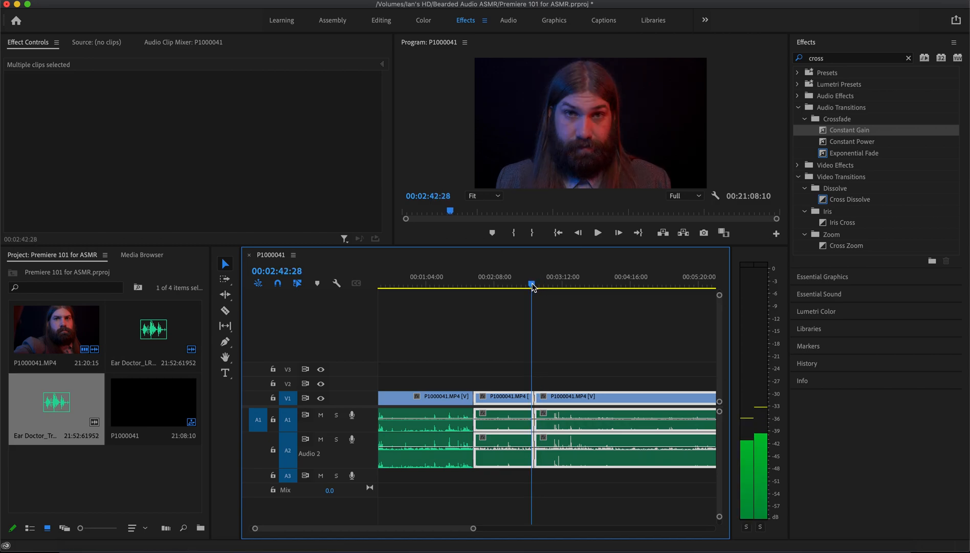
Go to 00:20:31:10 near the sequence end and remove the Cross Dissolve from the end of the last video clip.
drag(543, 287, 641, 307)
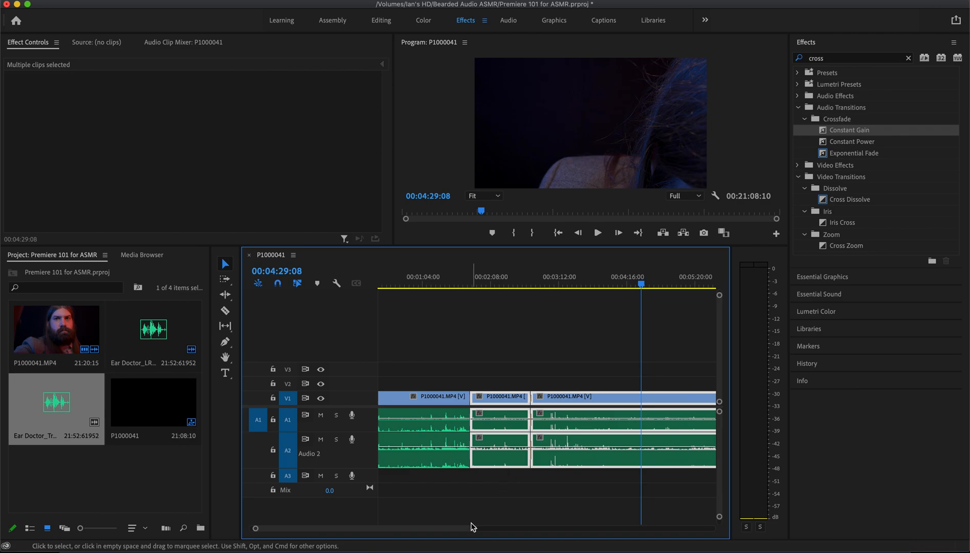
drag(451, 529, 604, 526)
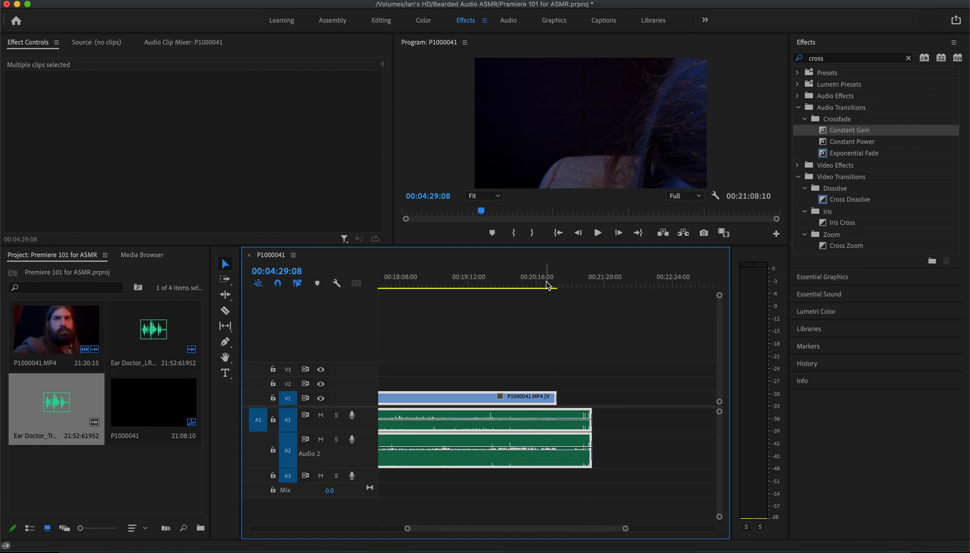
drag(547, 284, 553, 285)
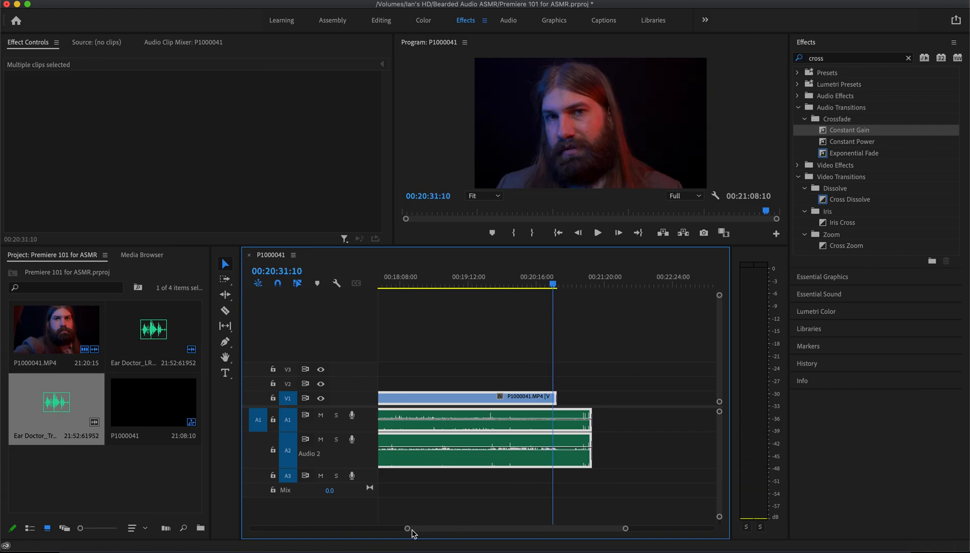
drag(407, 529, 479, 531)
click(595, 398)
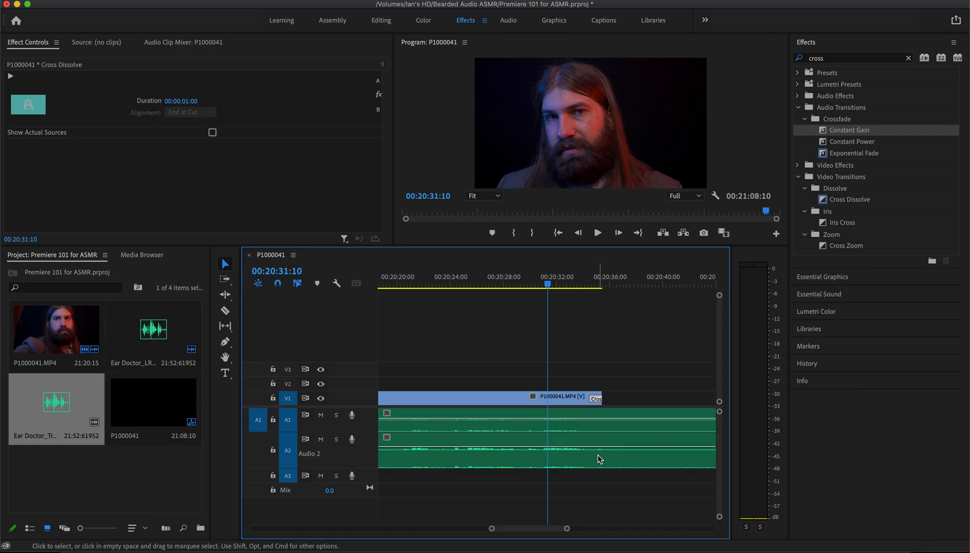
click(546, 492)
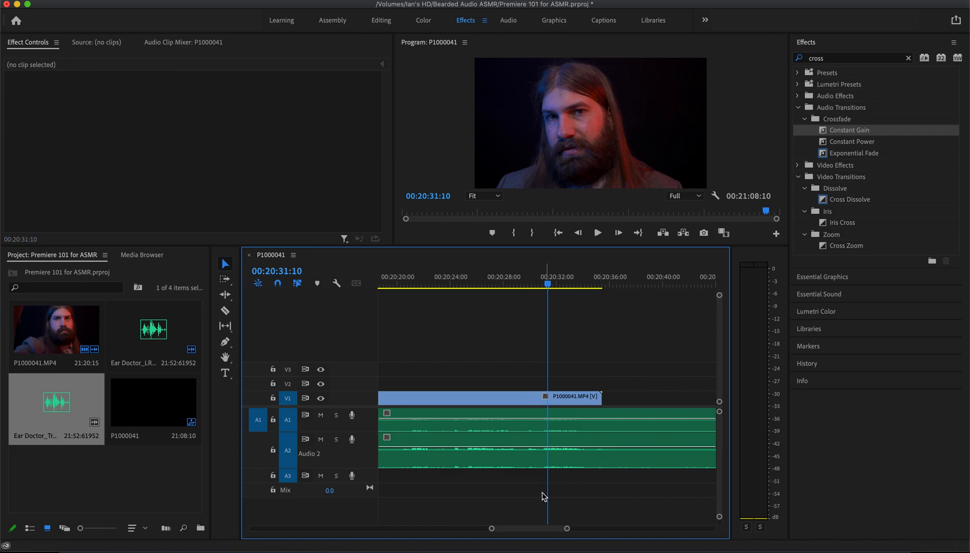
Remove the Exponential Fades from the ends of the last audio clips on A1 and A2.
drag(526, 528, 536, 533)
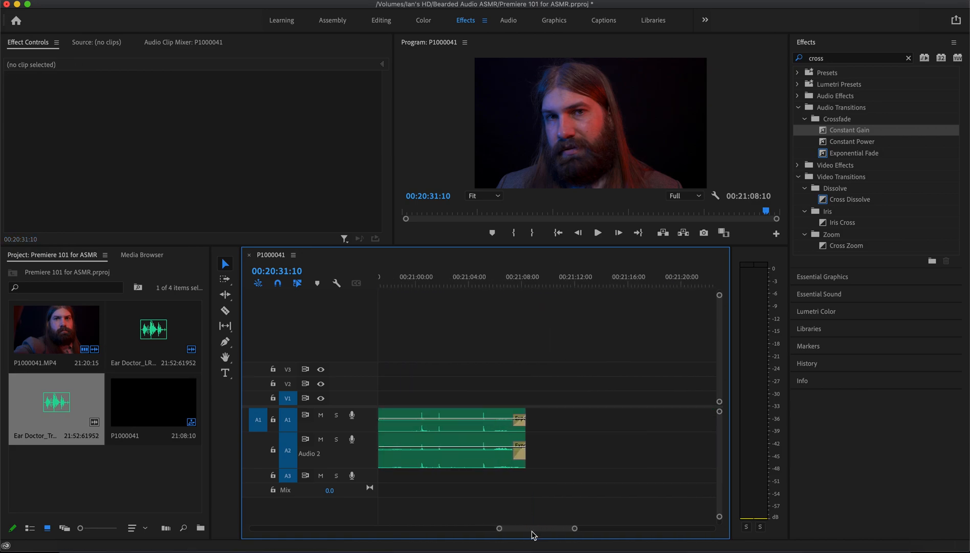
click(519, 449)
key(BackSpace)
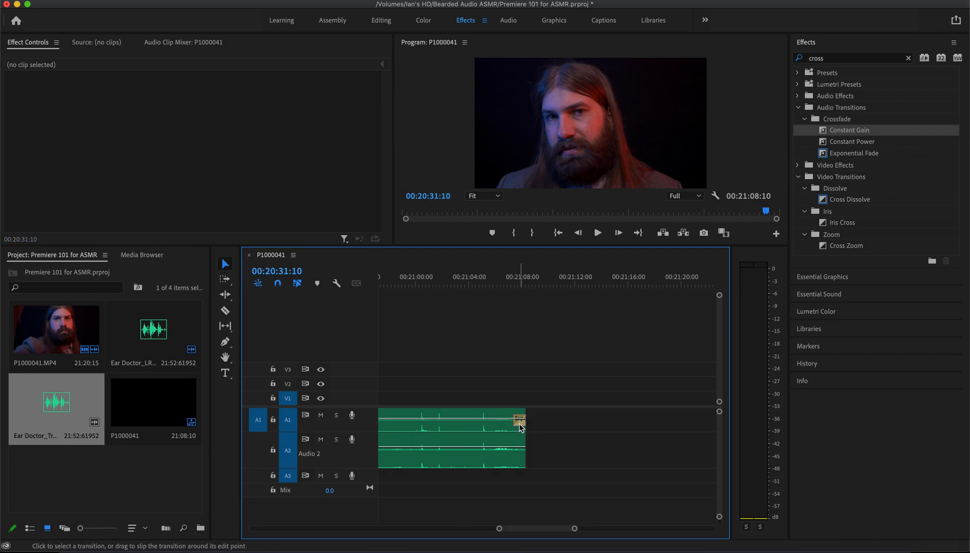
click(519, 423)
key(BackSpace)
Split the linked clips at 00:20:20:26 near the sequence end and delete everything after the cut.
mouse_move(499, 527)
mouse_down()
mouse_move(469, 531)
mouse_move(492, 533)
mouse_up()
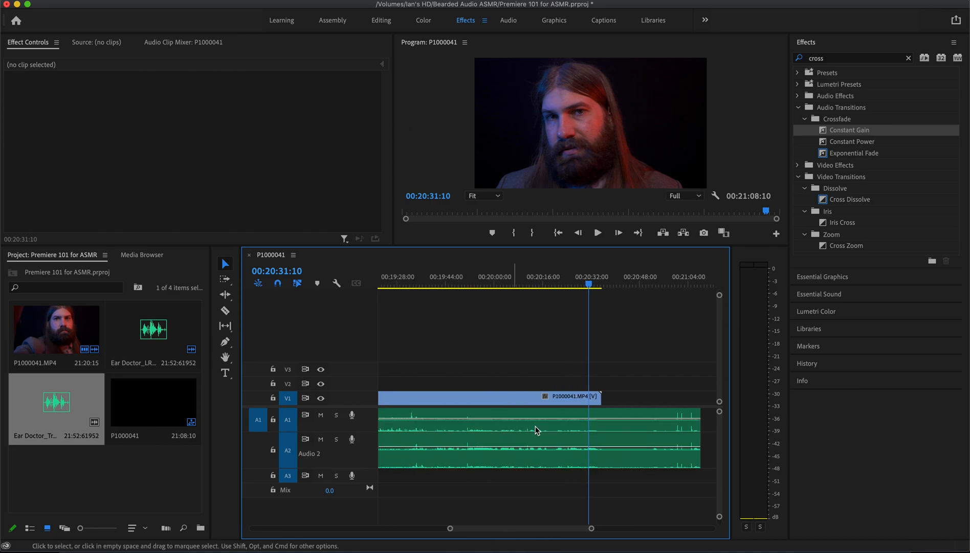
drag(590, 286, 556, 317)
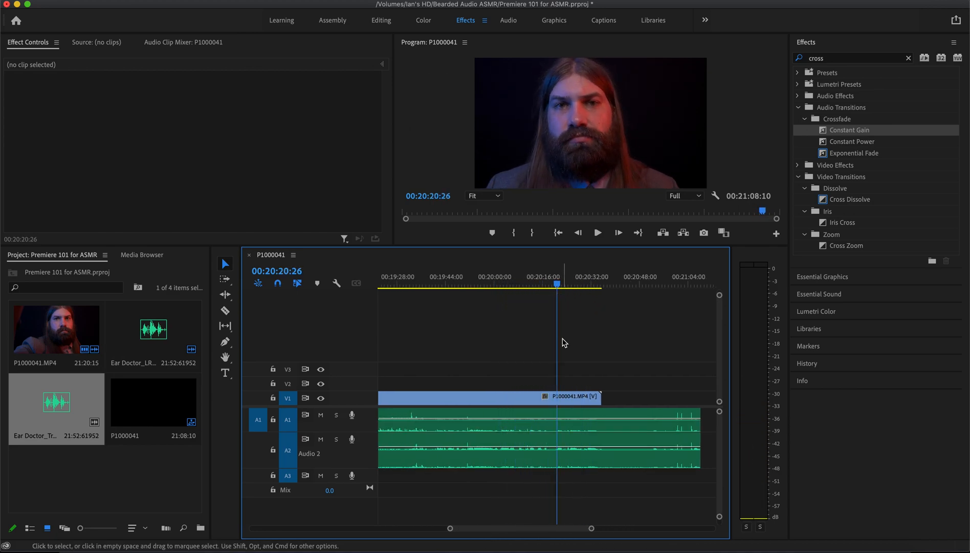
key(c)
click(558, 401)
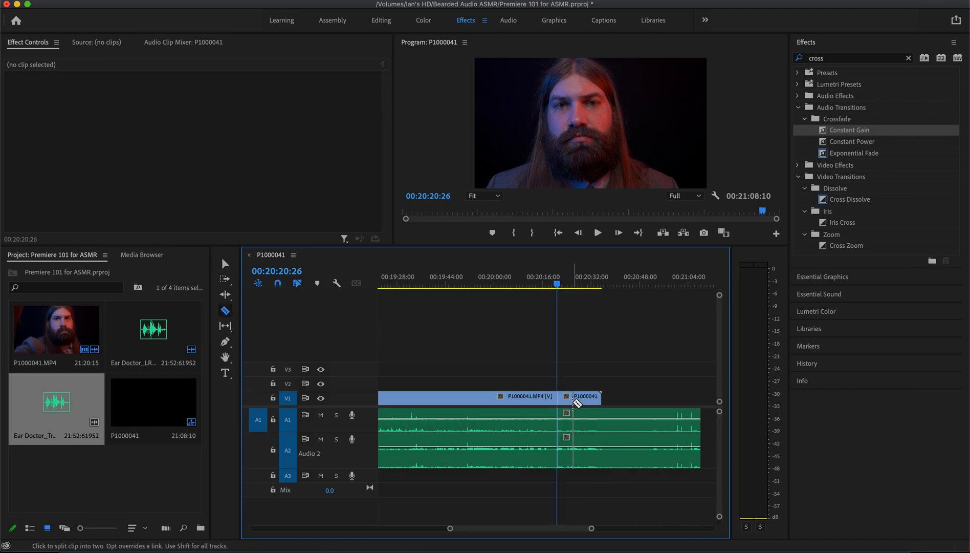
key(v)
click(576, 400)
key(Delete)
Select the ends of the last video and audio clips and apply the default transitions to them.
click(533, 286)
drag(534, 285, 521, 285)
drag(552, 362, 529, 475)
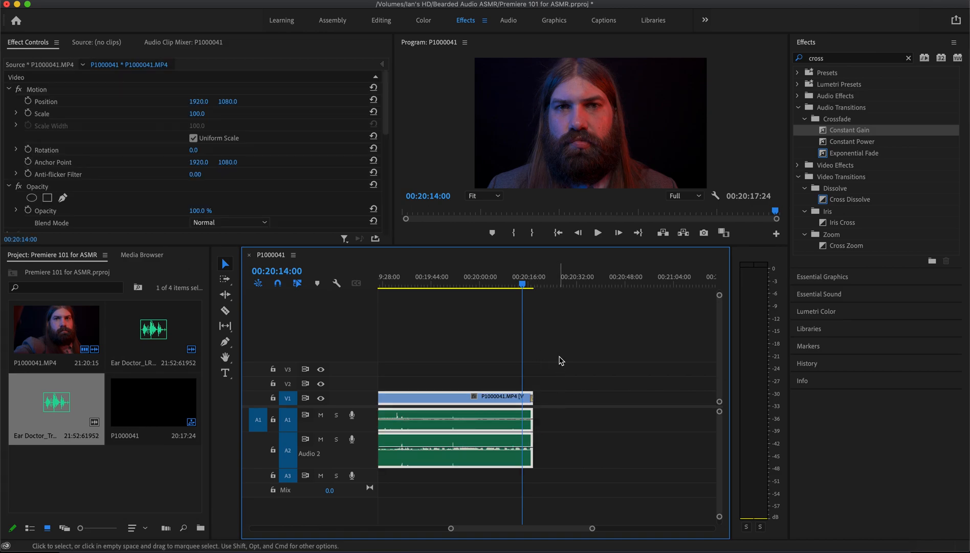
key(shift)
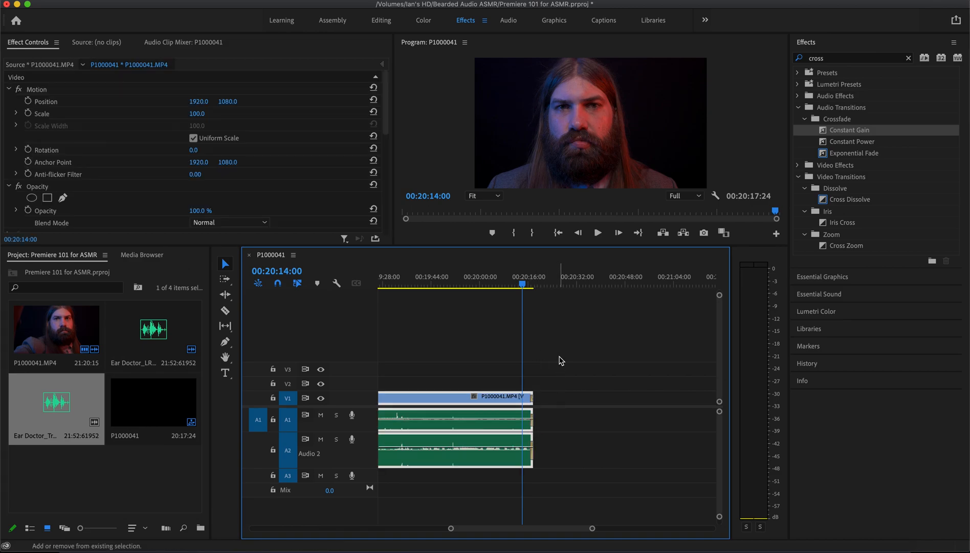
Show the whole sequence and select its linked clips in turn, finishing with the long last one.
drag(522, 287, 456, 360)
drag(450, 528, 375, 534)
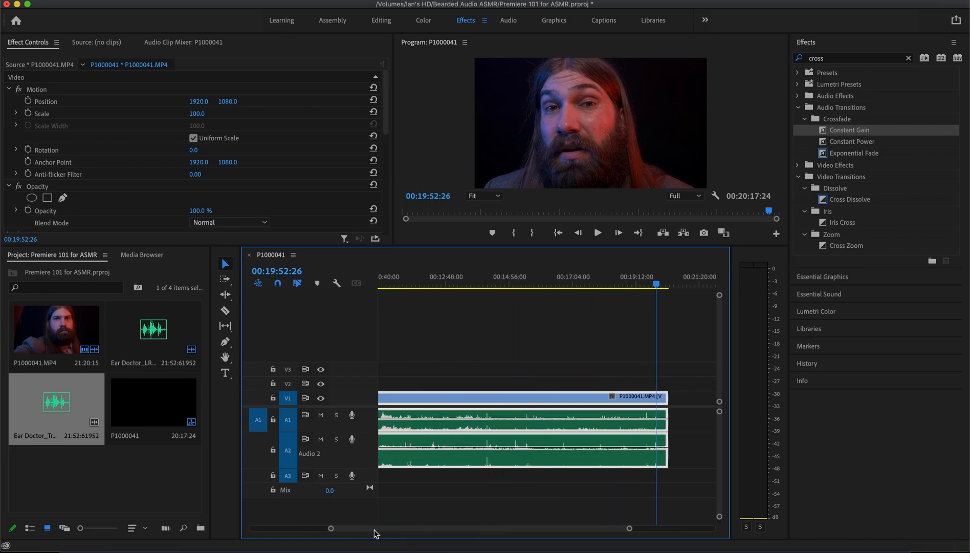
mouse_move(330, 531)
mouse_down()
mouse_move(281, 535)
mouse_move(384, 527)
mouse_move(327, 538)
mouse_up()
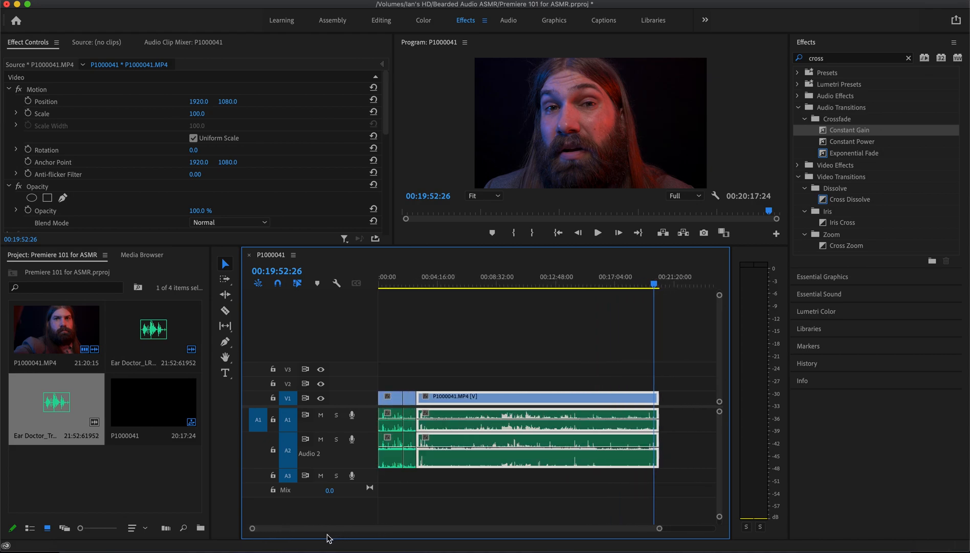
click(409, 399)
click(396, 400)
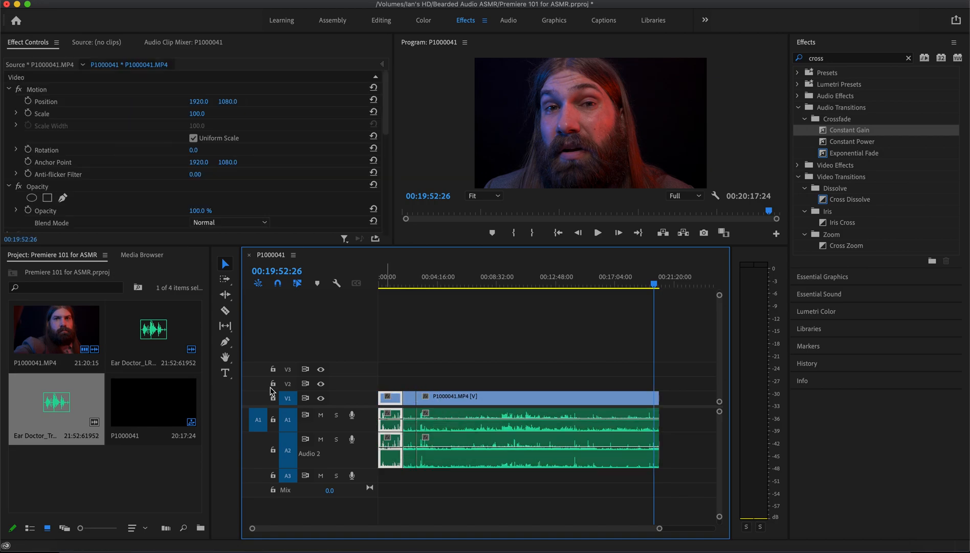
click(429, 397)
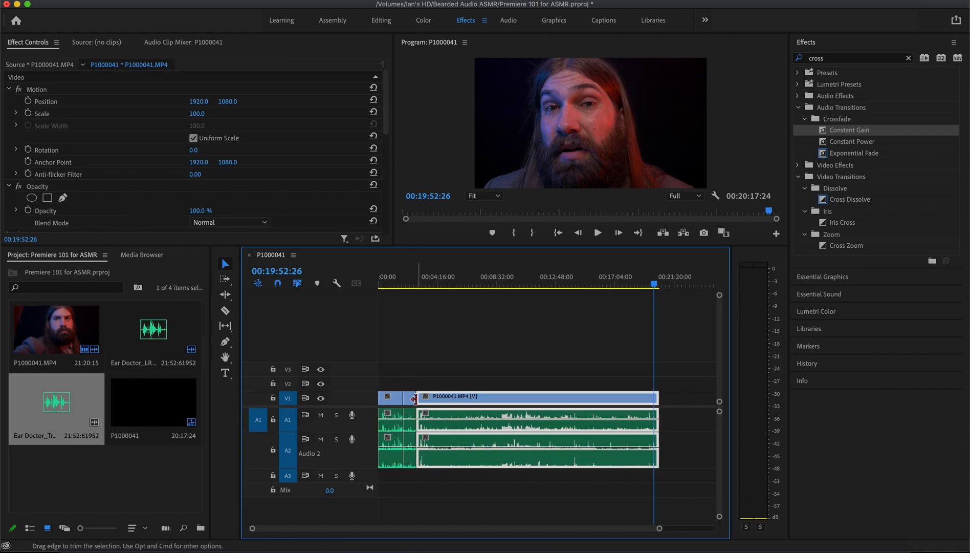
key(super+shift+a)
click(486, 404)
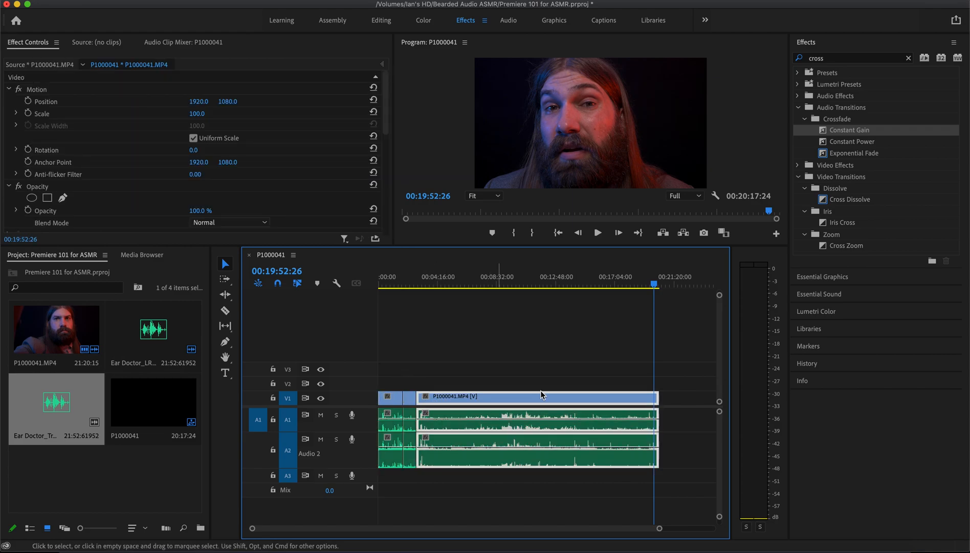
Search the effects for "2 strip" and select the 2 Strip preset from the Cinematic Lumetri presets.
click(844, 57)
key(super+a)
key(BackSpace)
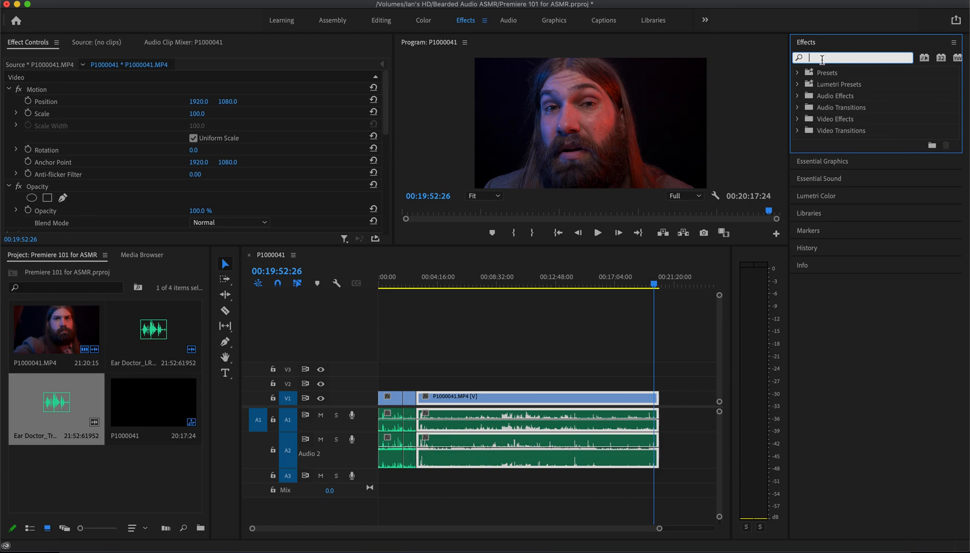
text(2 strip)
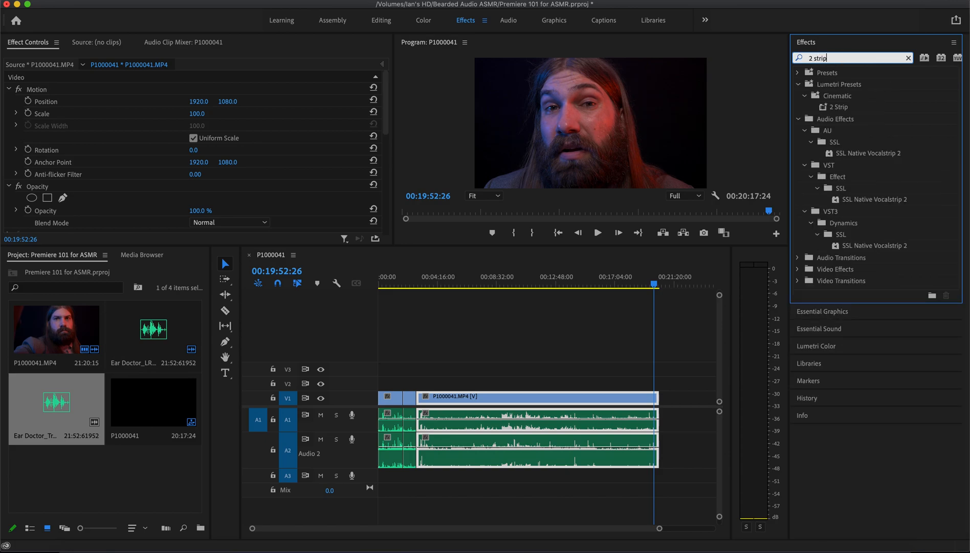
click(846, 108)
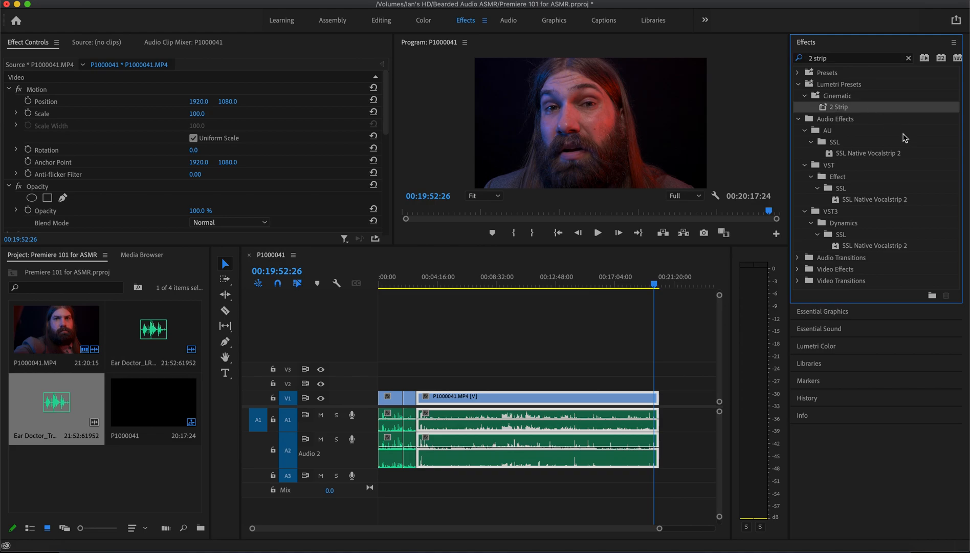
Try the 2 Strip preset on the long last video clip, review the footage around 00:07:49:24, and undo the effect.
drag(834, 110, 443, 399)
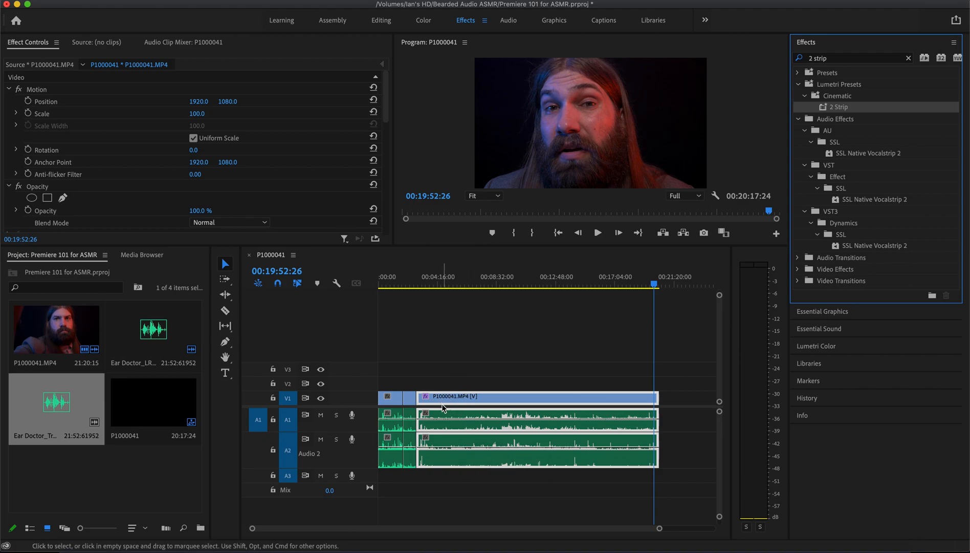
click(407, 399)
click(400, 398)
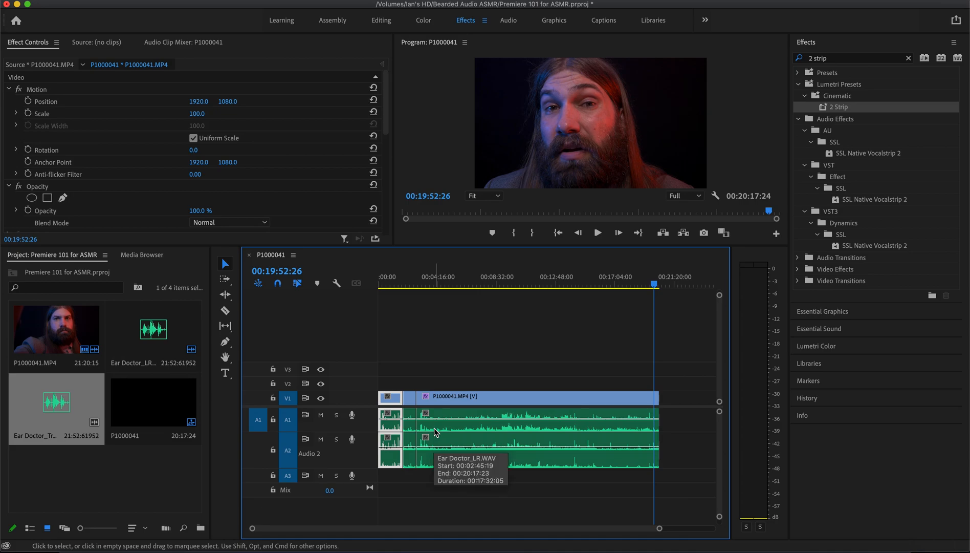
click(448, 401)
click(448, 284)
drag(449, 286, 487, 285)
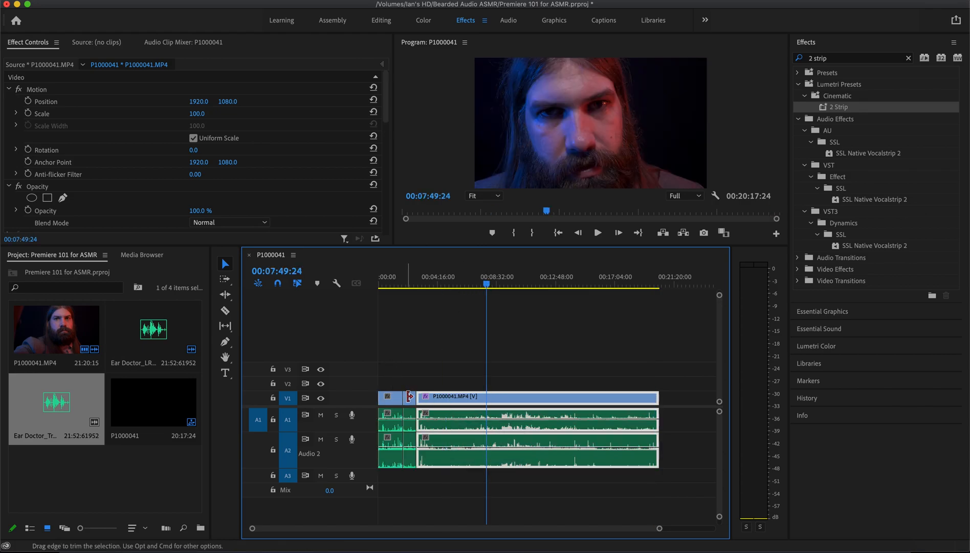
click(391, 397)
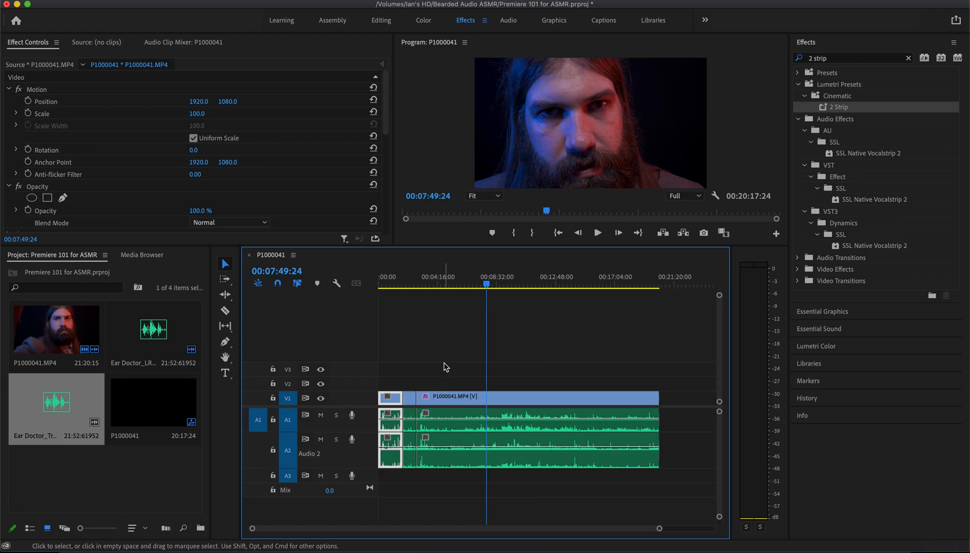
click(427, 398)
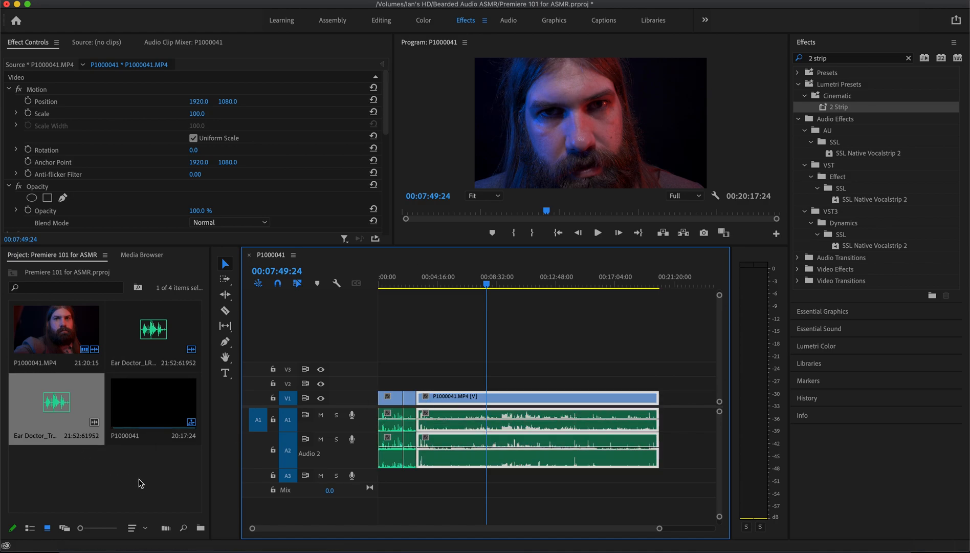
Create a 3840 × 2160 adjustment layer at 29.97 fps and place it on V2, extended across the whole sequence.
right_click(106, 470)
mouse_move(160, 385)
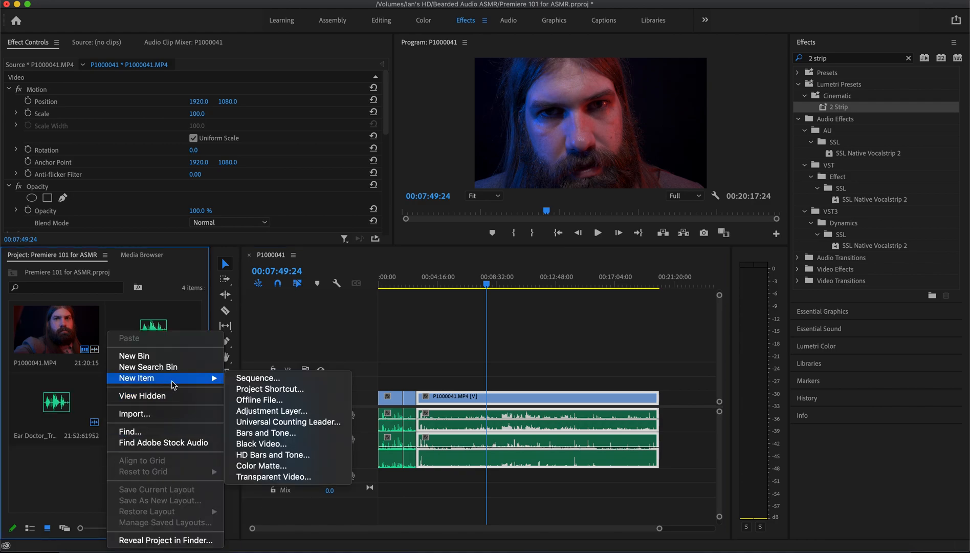
click(277, 415)
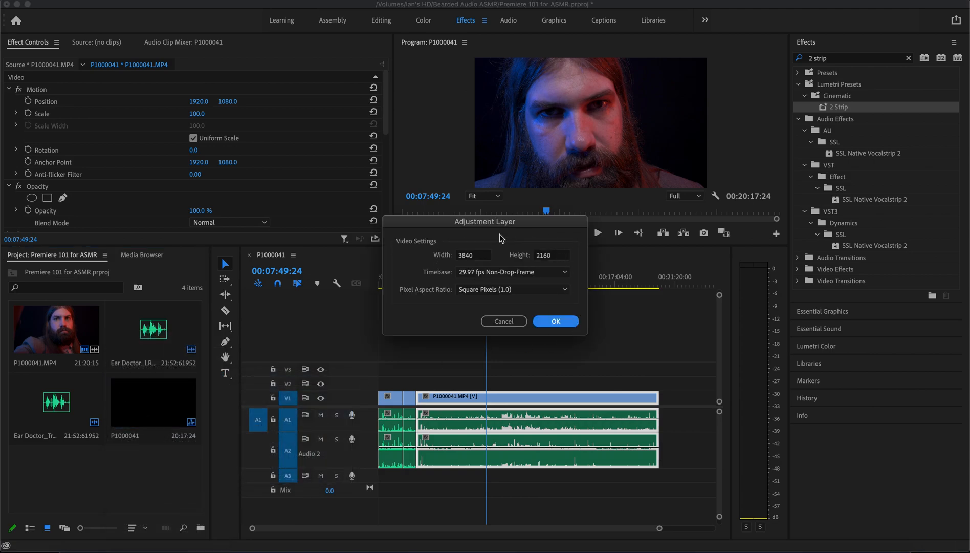
click(556, 321)
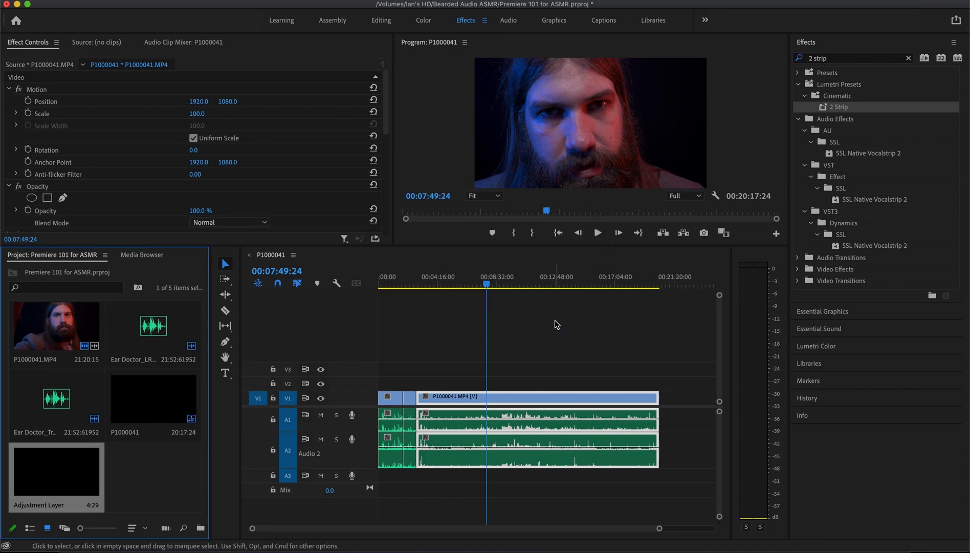
drag(74, 478, 658, 383)
drag(430, 381, 379, 381)
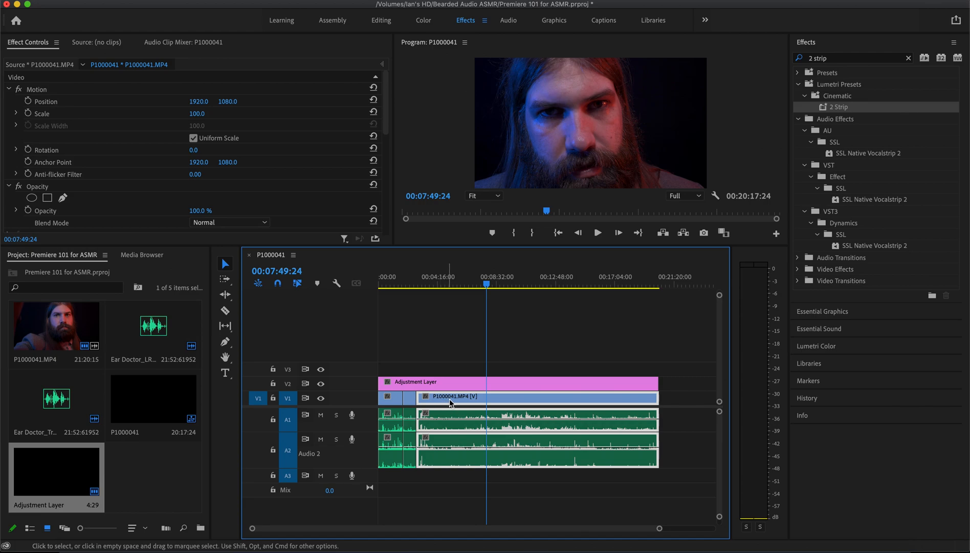
Apply the 2 Strip preset to the adjustment layer, set its Creative look to SL BLUE COLD, and preview the footage at 00:05:54:26.
drag(821, 105, 478, 384)
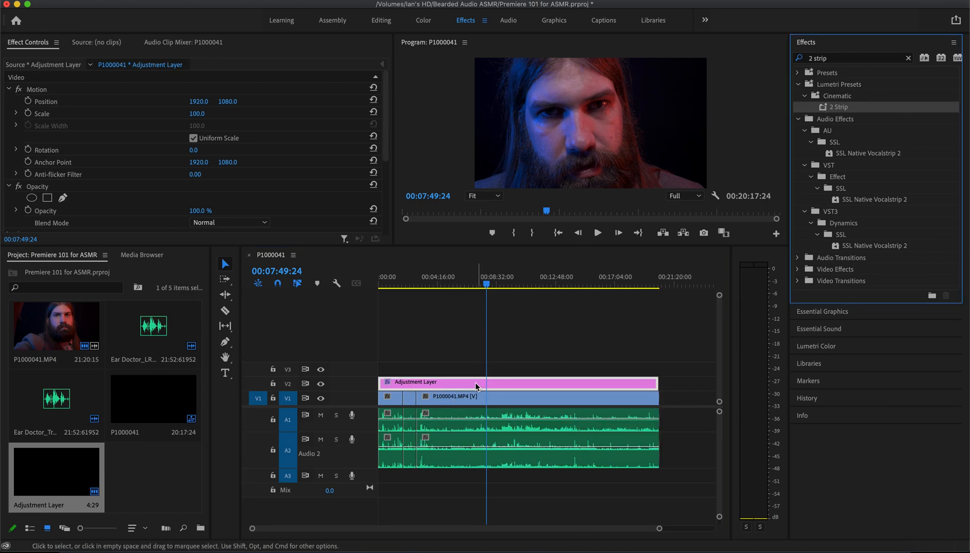
scroll(128, 201, down, 5)
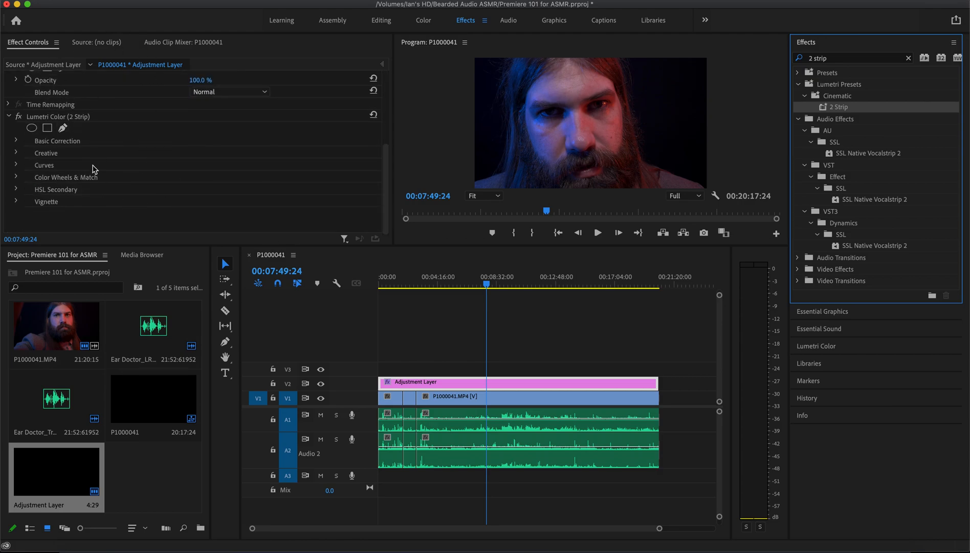
click(16, 153)
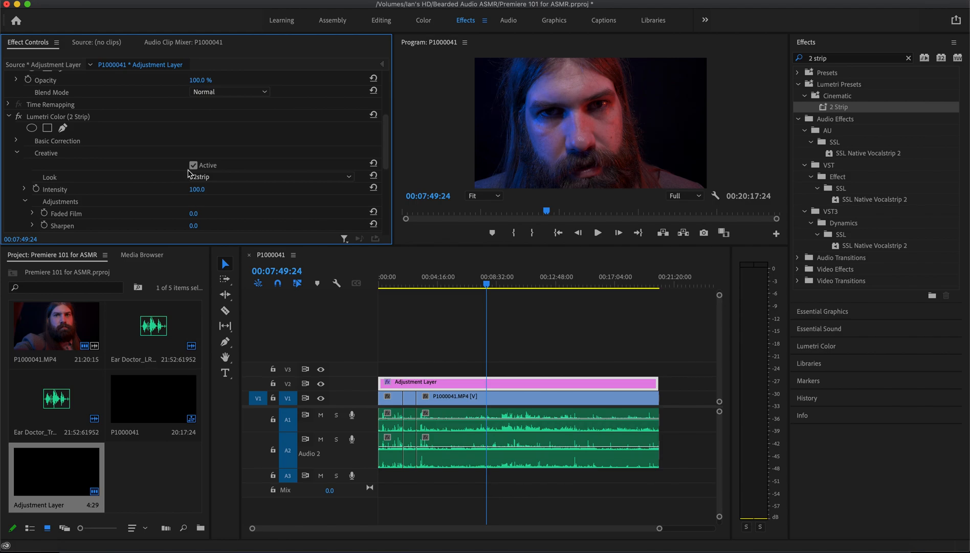
click(215, 177)
click(264, 457)
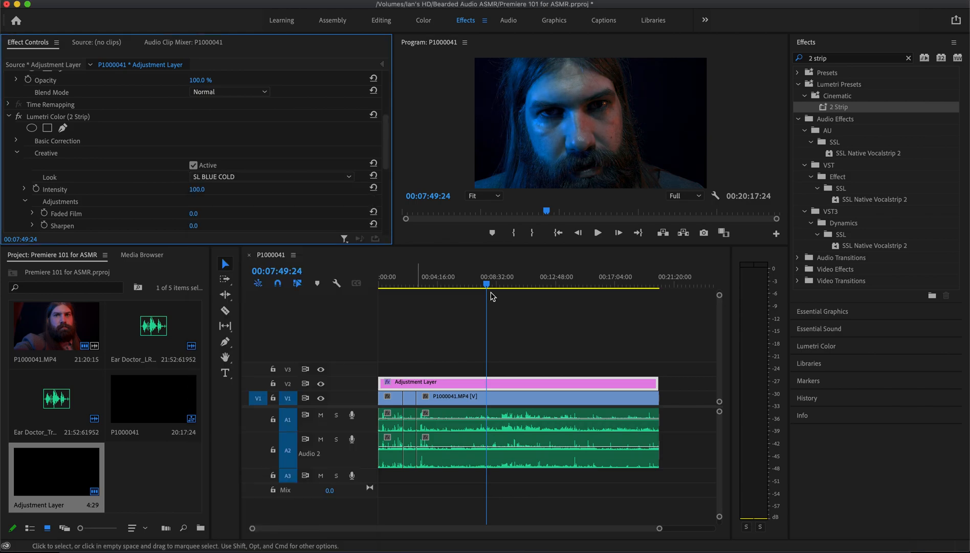
click(407, 284)
drag(408, 284, 462, 297)
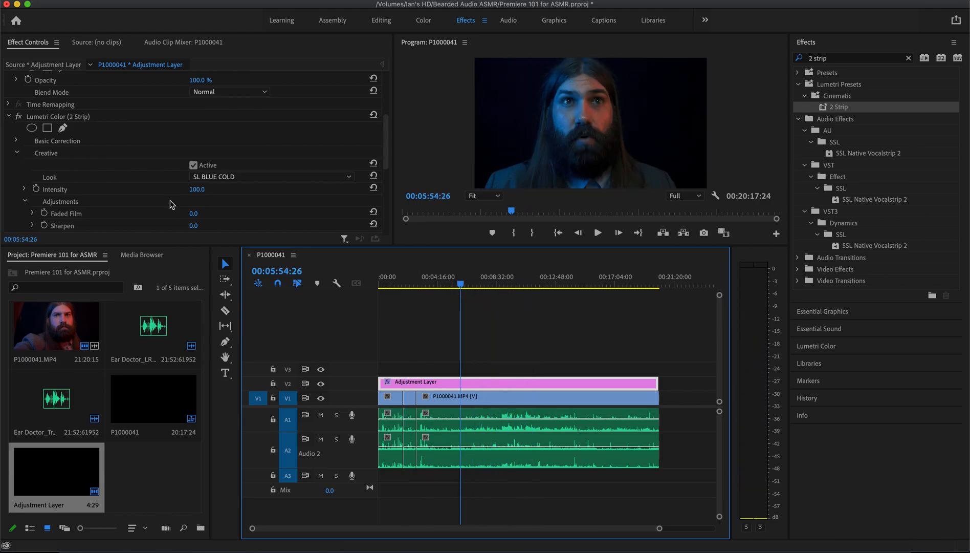
Set the Creative look of the adjustment layer's Lumetri Color effect to None.
click(301, 178)
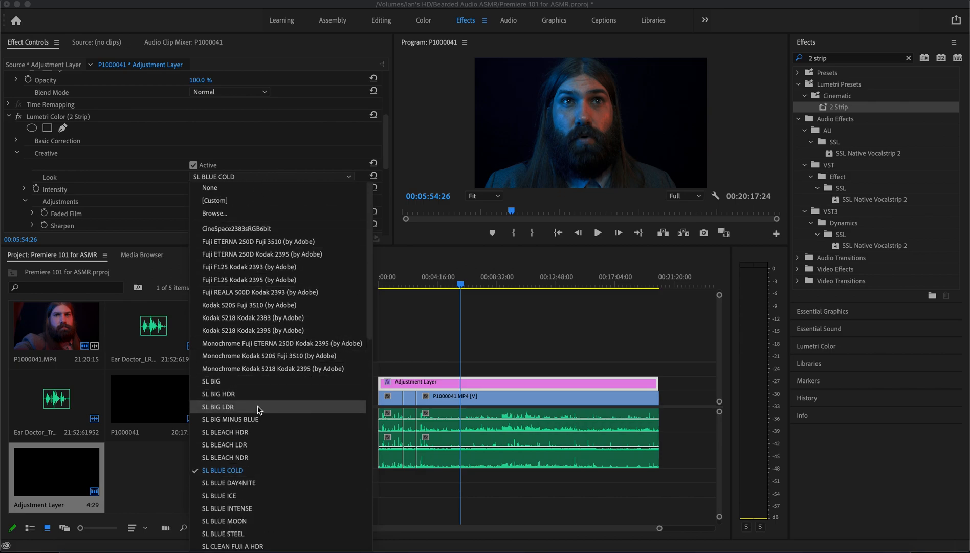
click(252, 188)
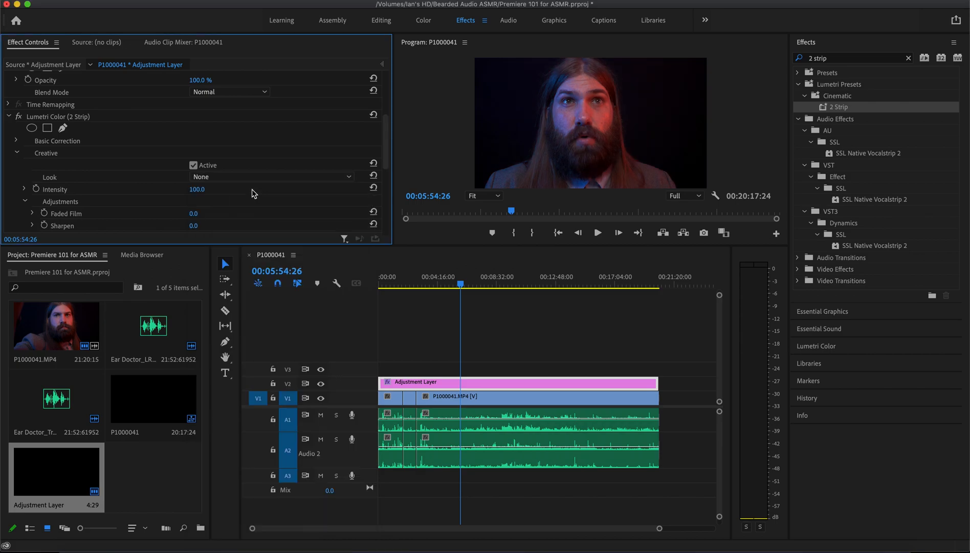
click(16, 154)
Examine the Basic Correction settings of the adjustment layer's Lumetri Color effect, including white balance and tone.
click(69, 117)
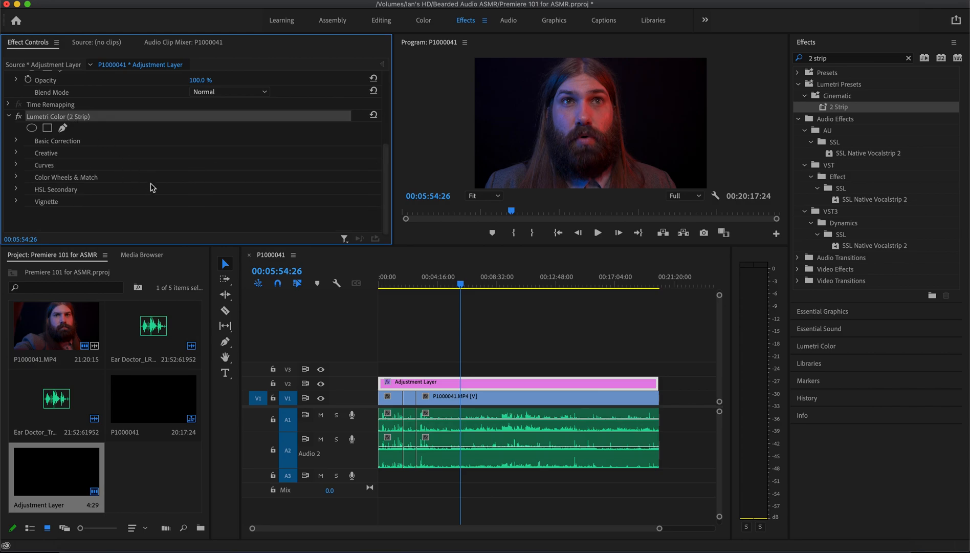
click(17, 141)
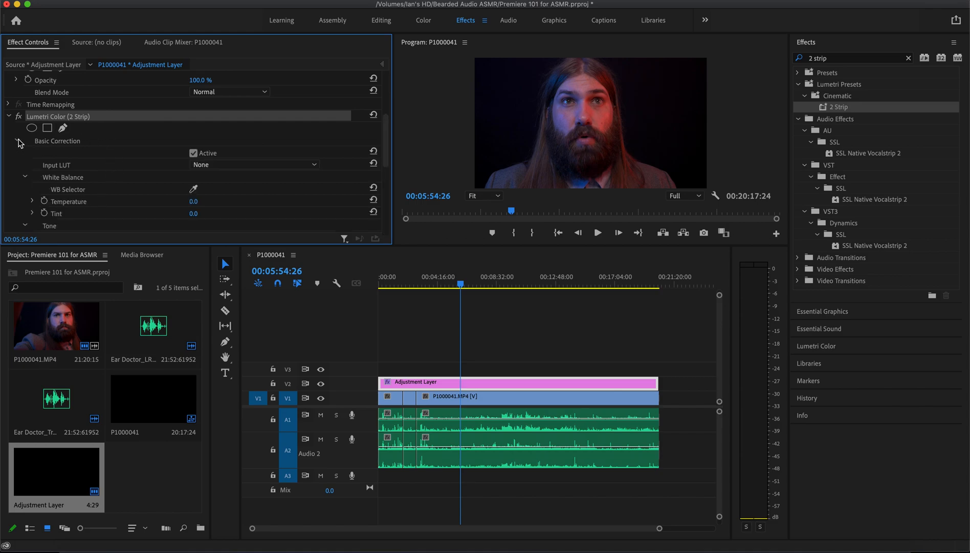
scroll(153, 186, down, 3)
scroll(136, 171, up, 2)
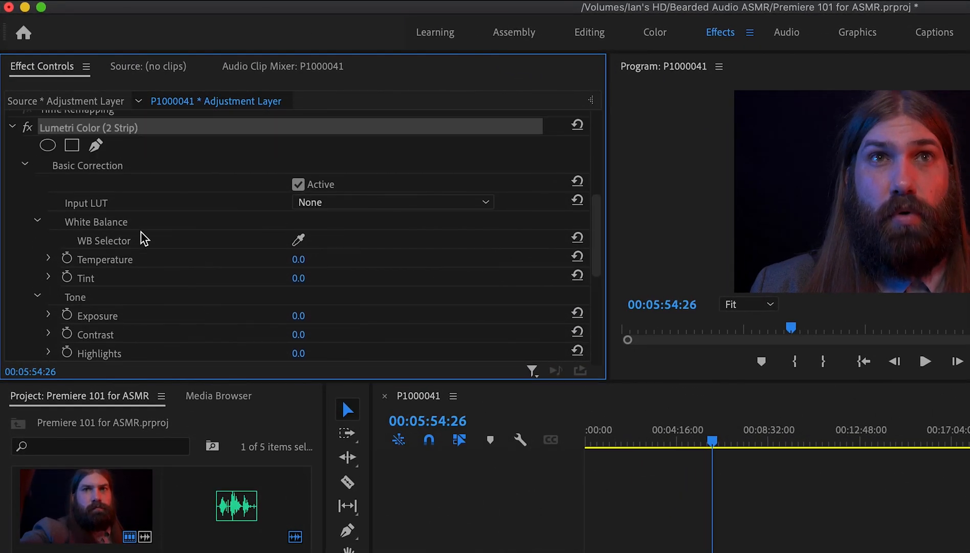
click(25, 165)
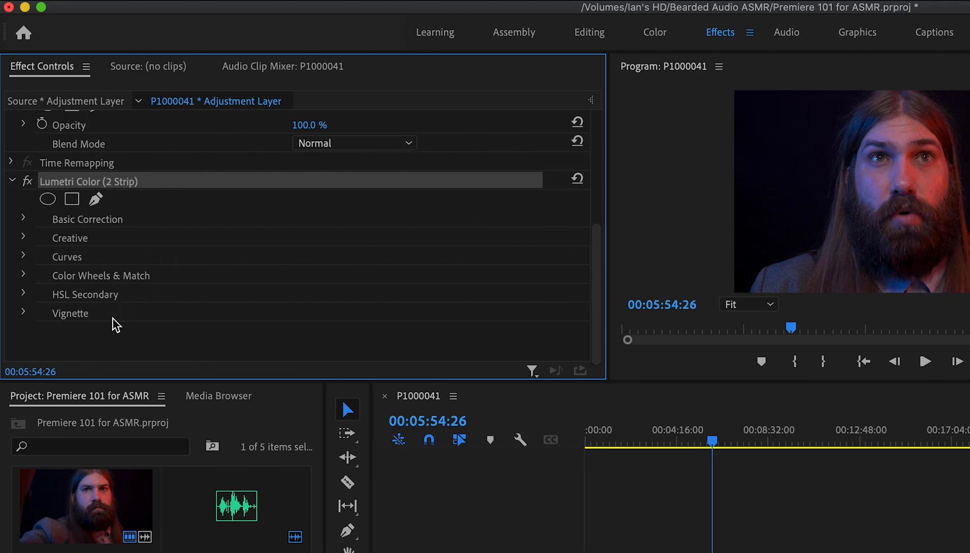
Try the SL CLEAN STRAIGHT NDR and SL BLEACH LDR looks in the Creative section of the adjustment layer's Lumetri Color effect.
click(24, 237)
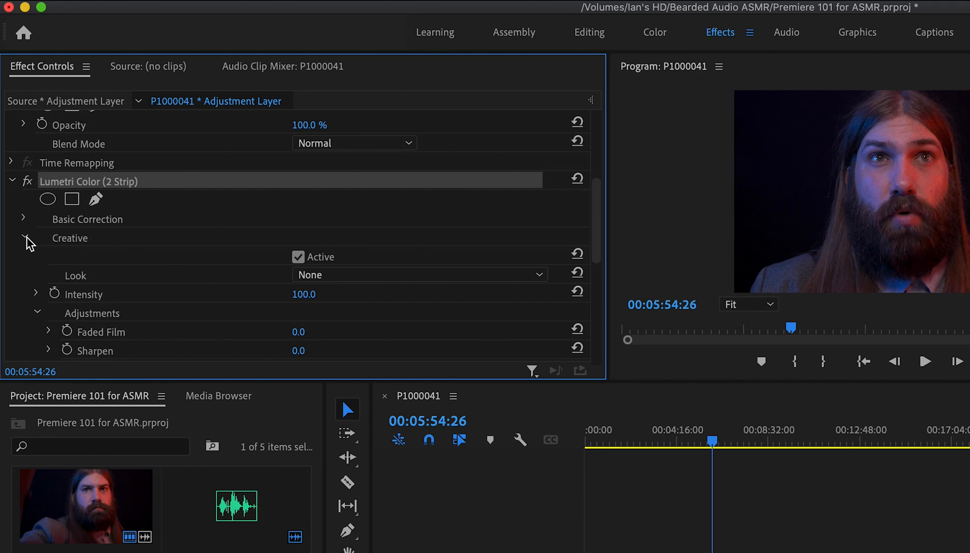
click(540, 274)
scroll(434, 417, up, 10)
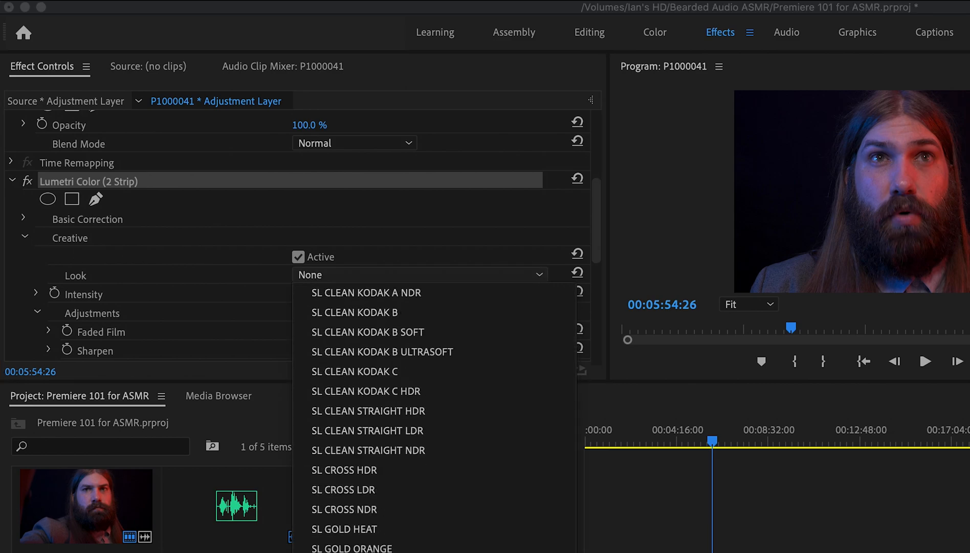
scroll(434, 417, down, 10)
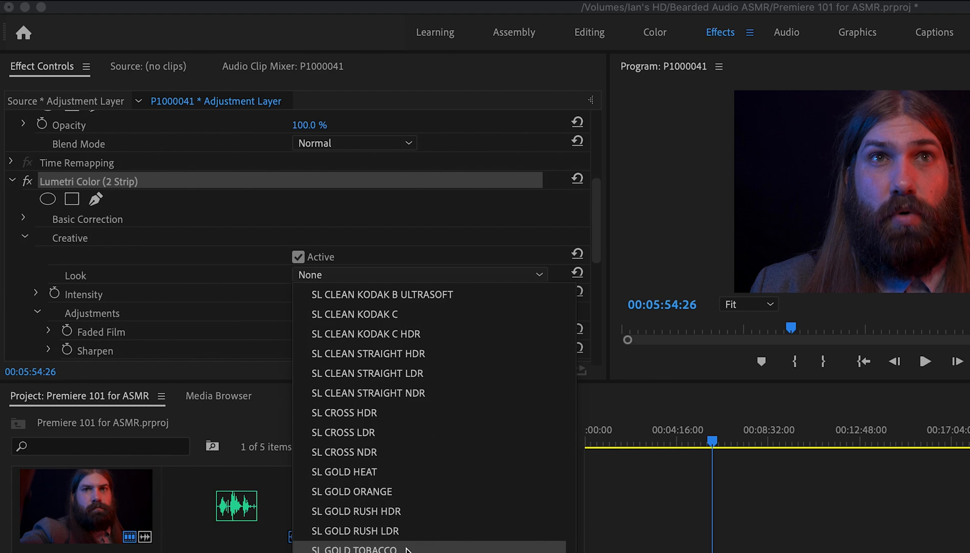
click(434, 514)
click(441, 274)
click(430, 392)
click(518, 275)
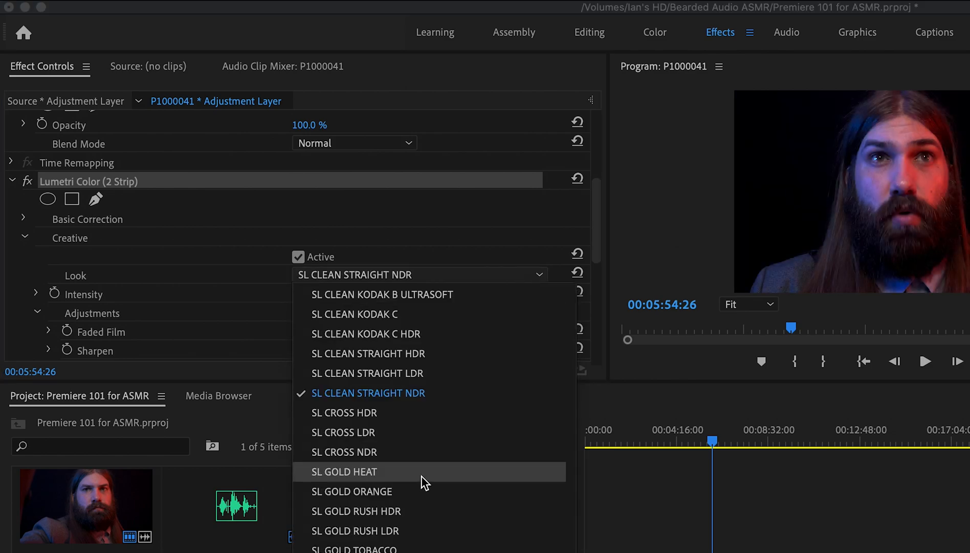
scroll(426, 483, up, 10)
click(450, 492)
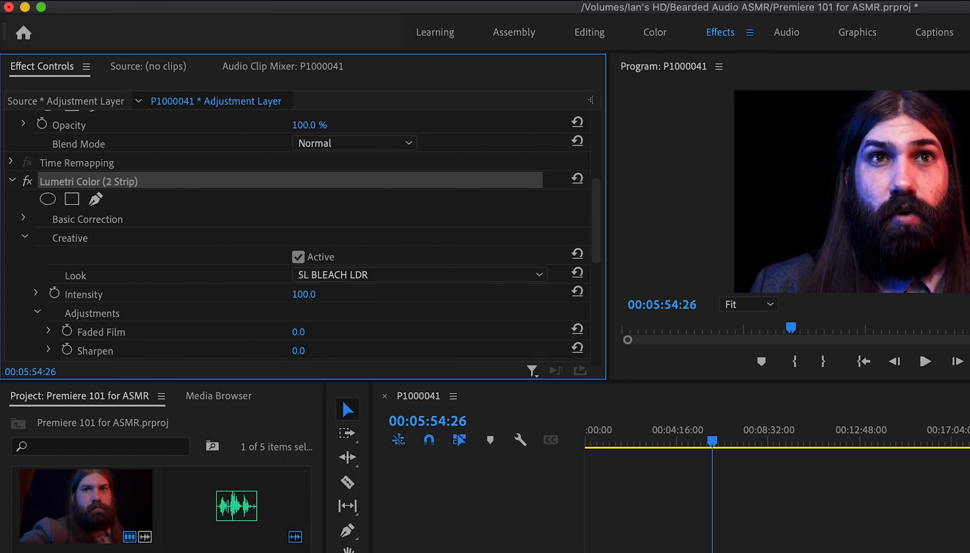
Try the SL BLUE MOON Creative look on the adjustment layer and settle on SL BLUE STEEL.
click(462, 275)
scroll(444, 494, up, 10)
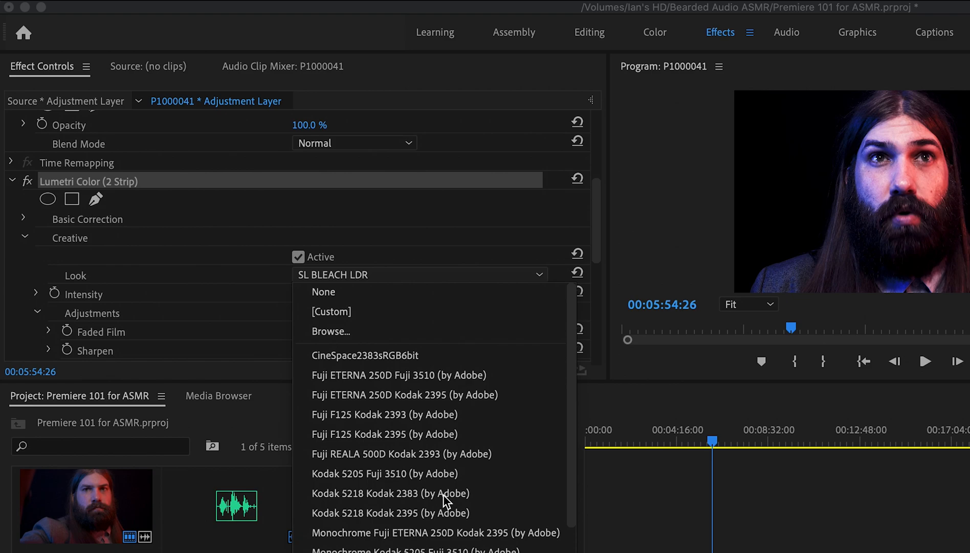
scroll(444, 494, down, 10)
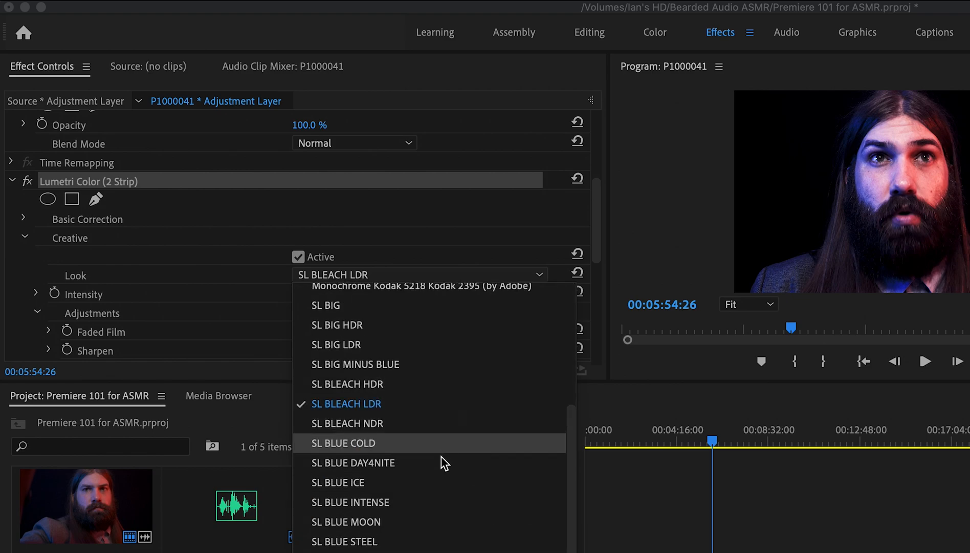
click(440, 524)
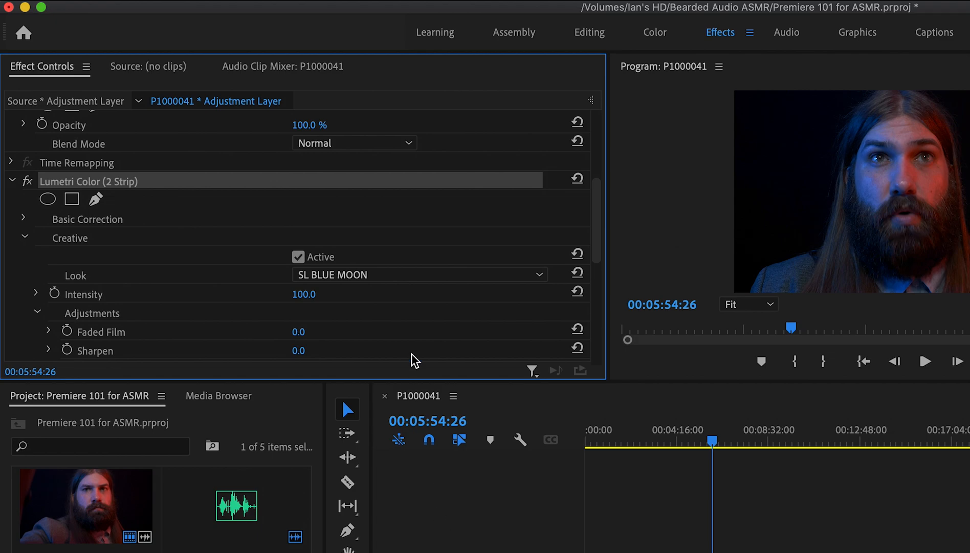
click(537, 276)
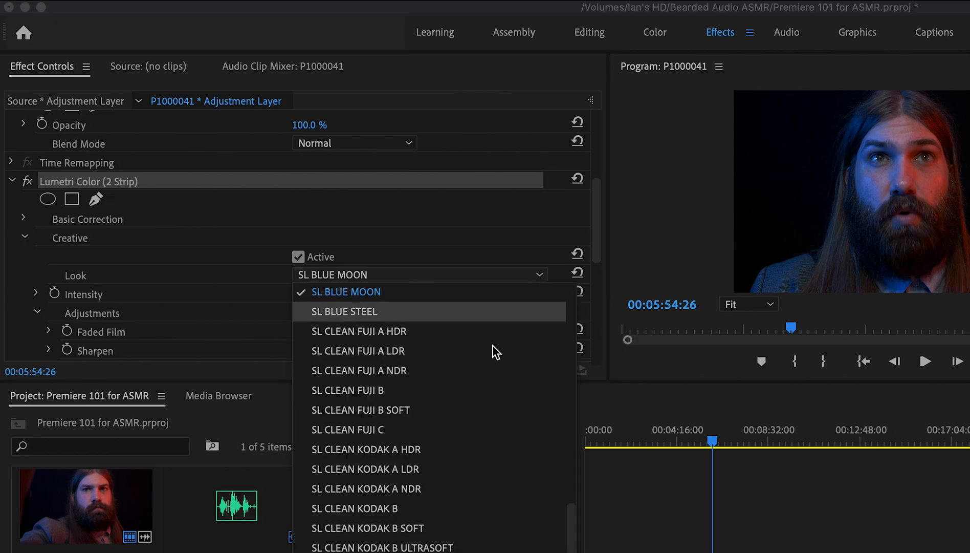
click(462, 319)
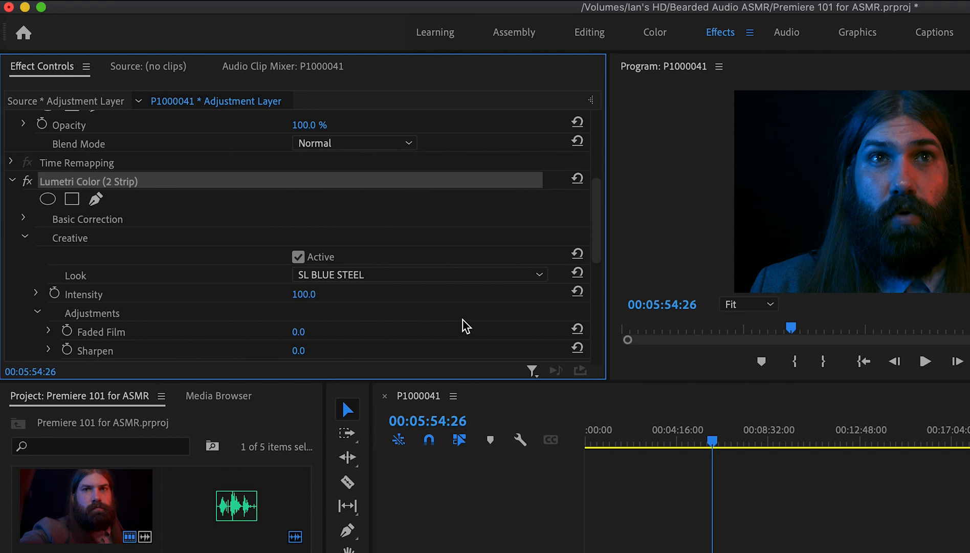
Test the SL BLUE STEEL look at extreme intensities of 200 and 0, and set its Intensity to 89.
click(304, 296)
text(200)
key(Return)
text(0)
key(Return)
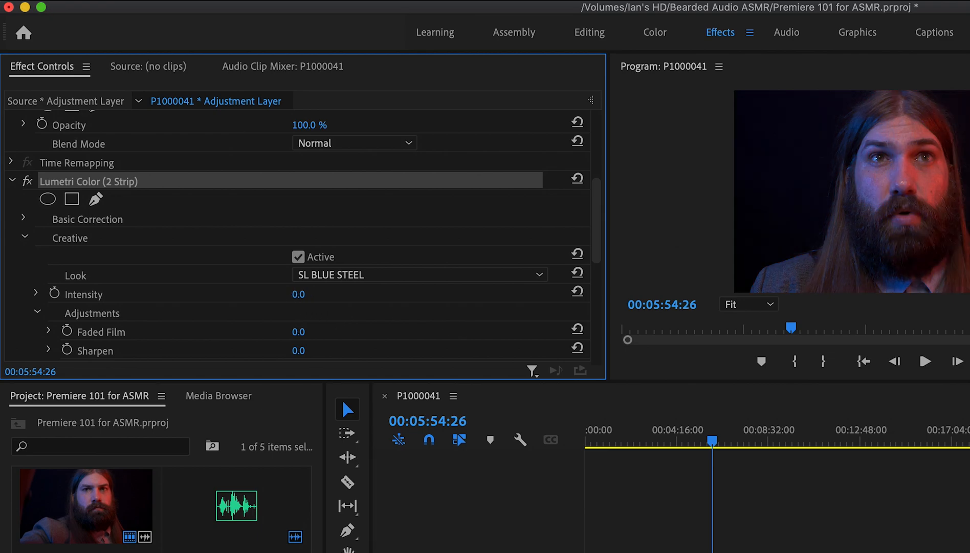
drag(299, 294, 344, 294)
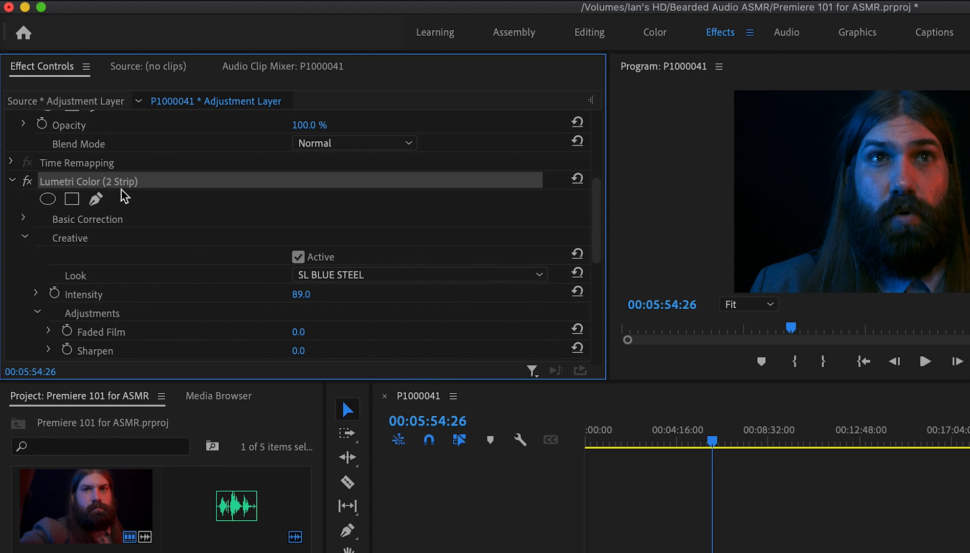
click(26, 237)
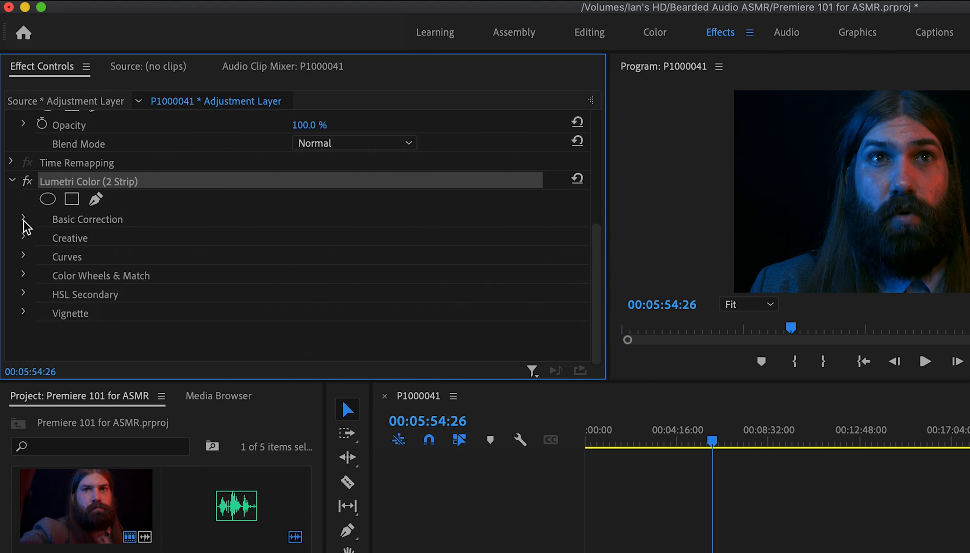
Try shifting the white balance Temperature and Tint in the Lumetri Basic Correction settings, and reset them.
click(23, 220)
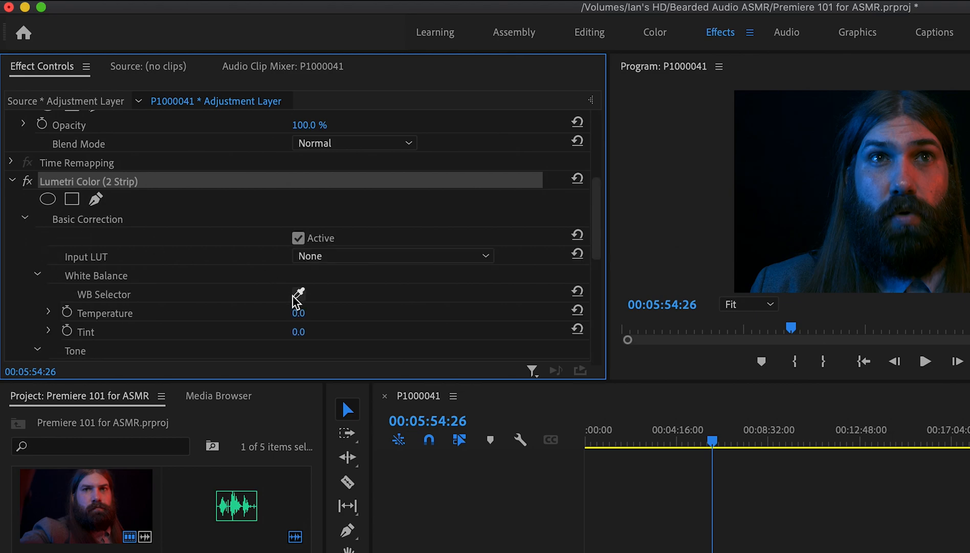
scroll(264, 329, down, 2)
scroll(264, 332, down, 1)
mouse_move(302, 257)
mouse_down()
mouse_move(339, 256)
mouse_move(239, 256)
mouse_move(317, 260)
mouse_up()
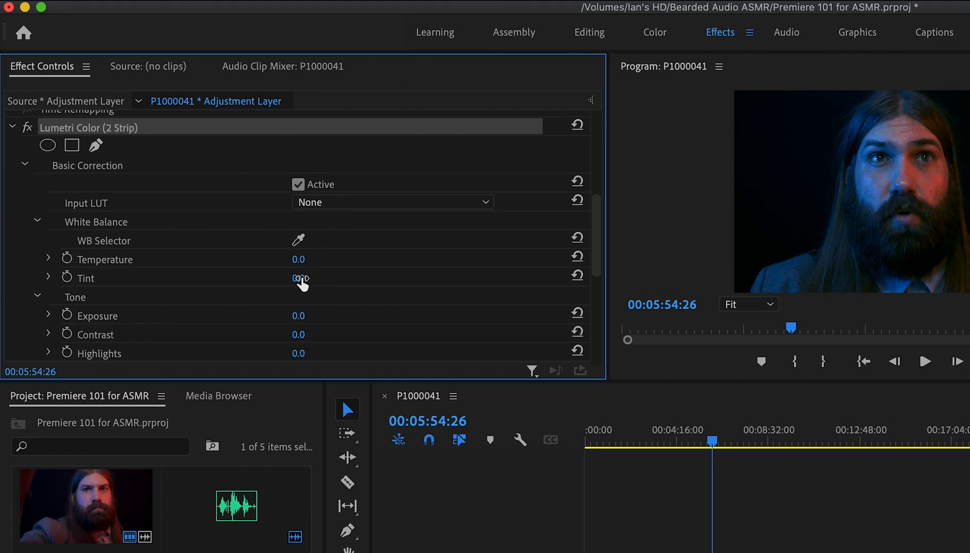
mouse_move(309, 279)
mouse_down()
mouse_move(330, 278)
mouse_move(258, 279)
mouse_move(318, 279)
mouse_up()
drag(317, 279, 316, 280)
click(578, 275)
Try lowering the Basic Correction Exposure to -2.4 and to -0.1, resetting it each time.
scroll(399, 292, down, 3)
drag(300, 248, 276, 248)
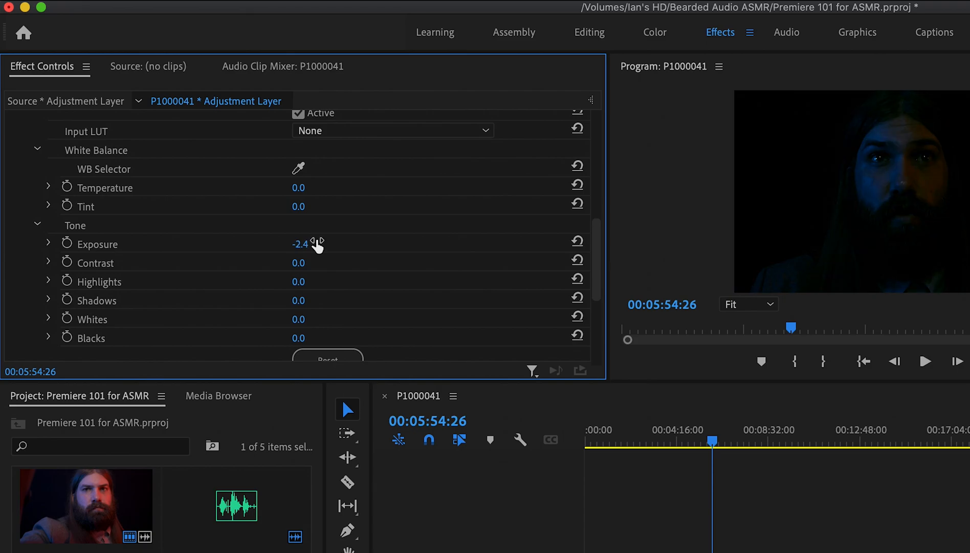
click(577, 241)
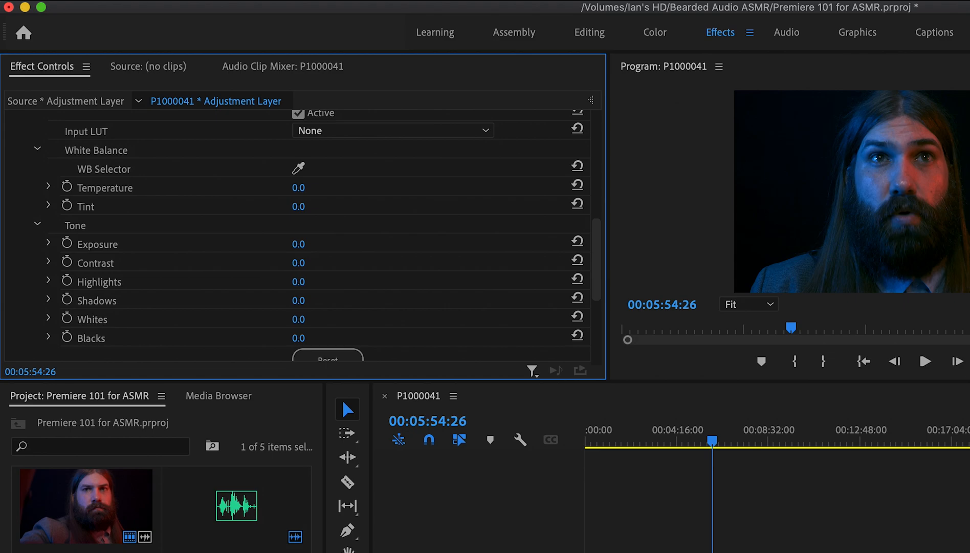
drag(301, 245, 301, 245)
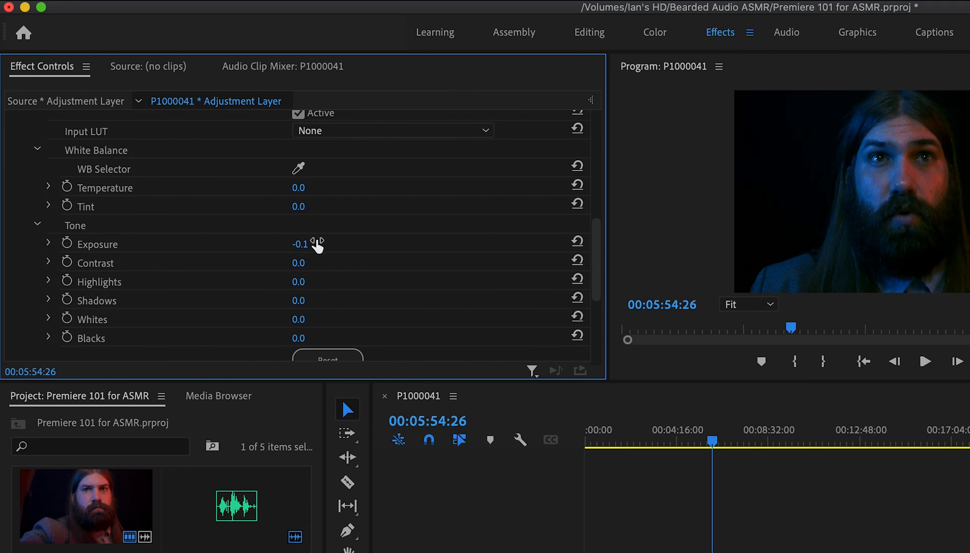
click(577, 241)
Try different Contrast values and a strongly lowered Whites value in the Tone settings, and reset both parameters.
drag(299, 263, 235, 263)
drag(312, 263, 322, 262)
click(577, 260)
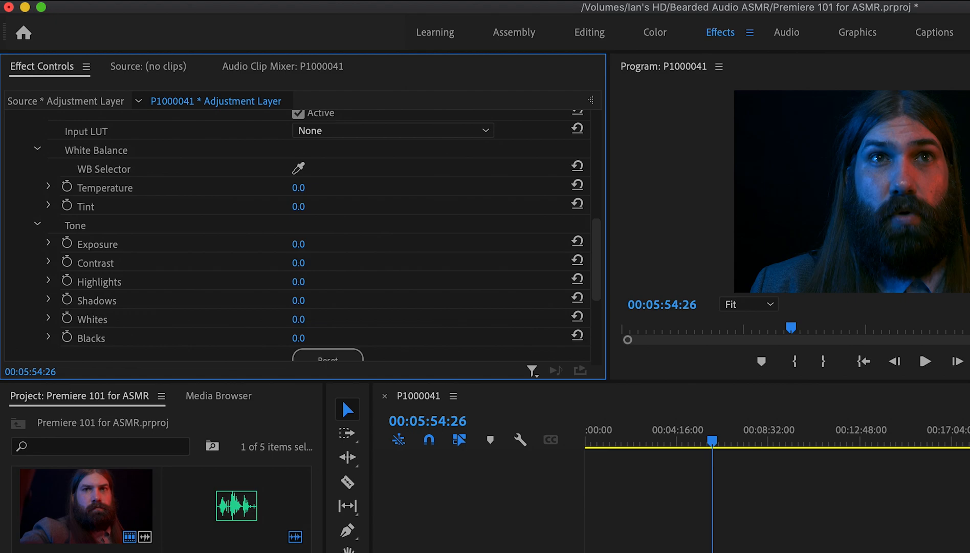
drag(302, 319, 225, 319)
click(310, 319)
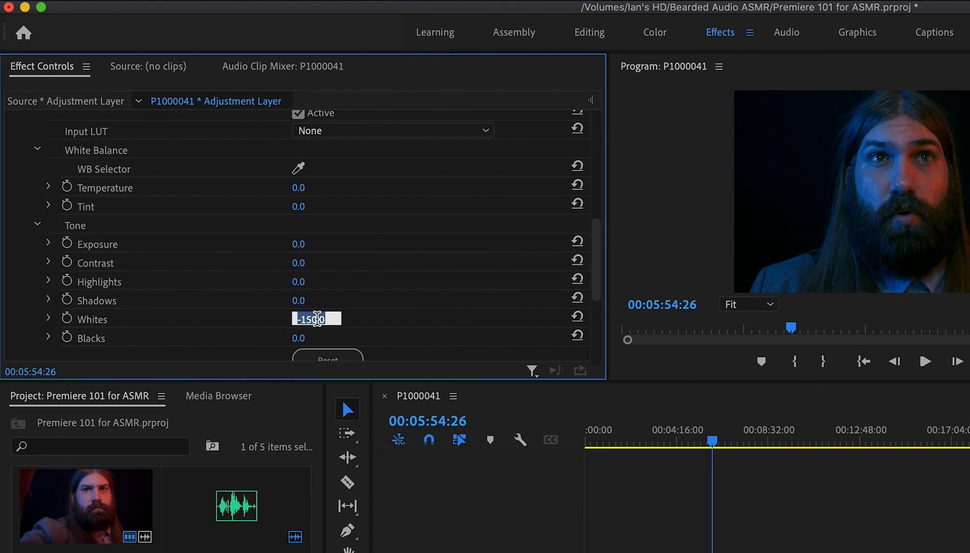
click(578, 316)
Try changing the Tone Blacks value, including -50, and reset the parameter.
mouse_move(303, 338)
mouse_down()
mouse_move(354, 338)
mouse_move(301, 338)
mouse_up()
click(314, 332)
click(577, 335)
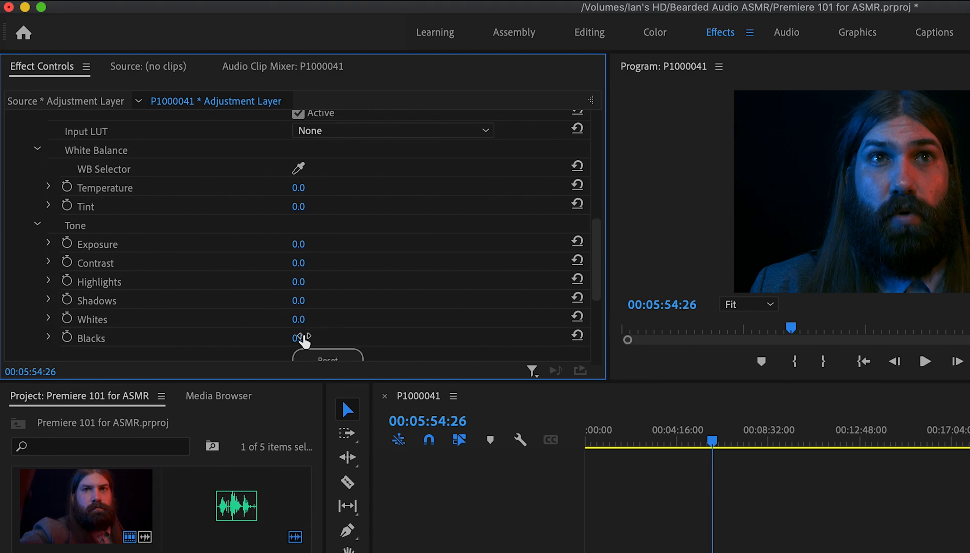
drag(304, 337, 278, 338)
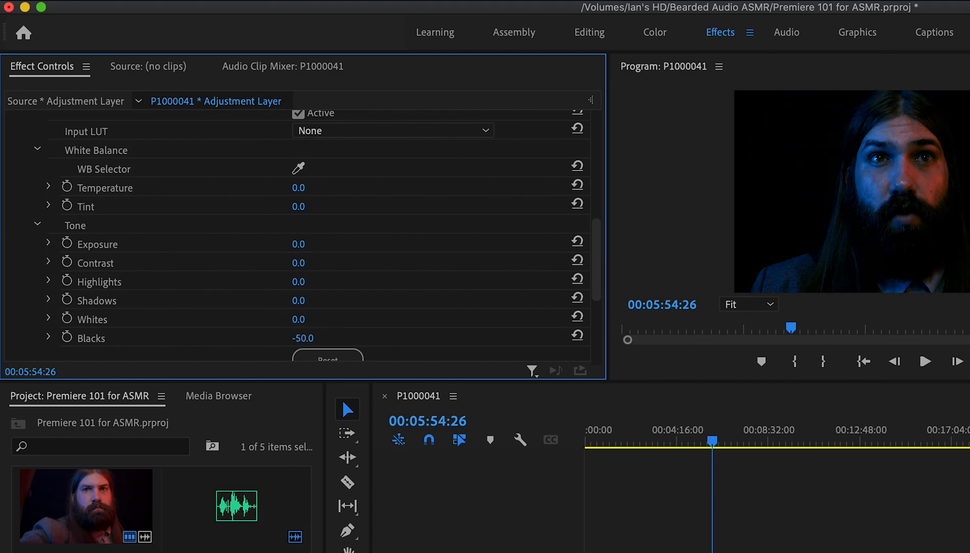
click(577, 335)
Try raising the Tone Highlights to 31 and adjusting the Shadows, reset both, and collapse the Basic Correction settings.
mouse_move(301, 285)
mouse_down()
mouse_move(315, 285)
mouse_move(286, 286)
mouse_move(374, 286)
mouse_move(308, 285)
mouse_move(317, 282)
mouse_up()
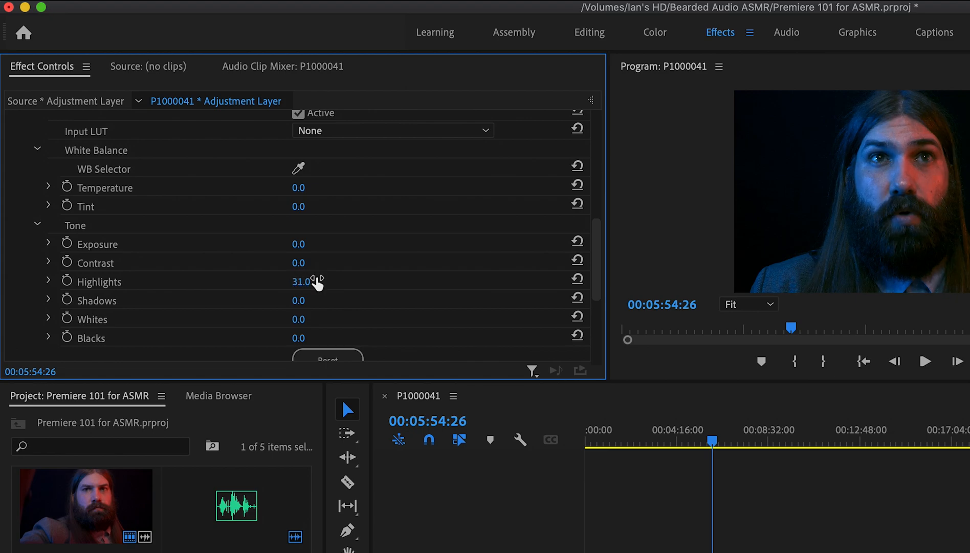
click(578, 278)
mouse_move(298, 301)
mouse_down()
mouse_move(276, 300)
mouse_move(317, 300)
mouse_up()
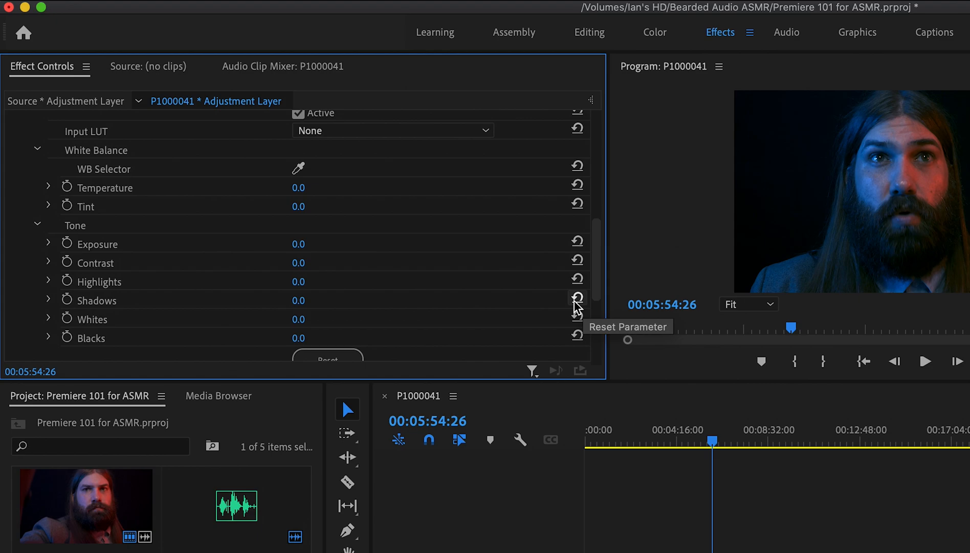
scroll(320, 260, up, 5)
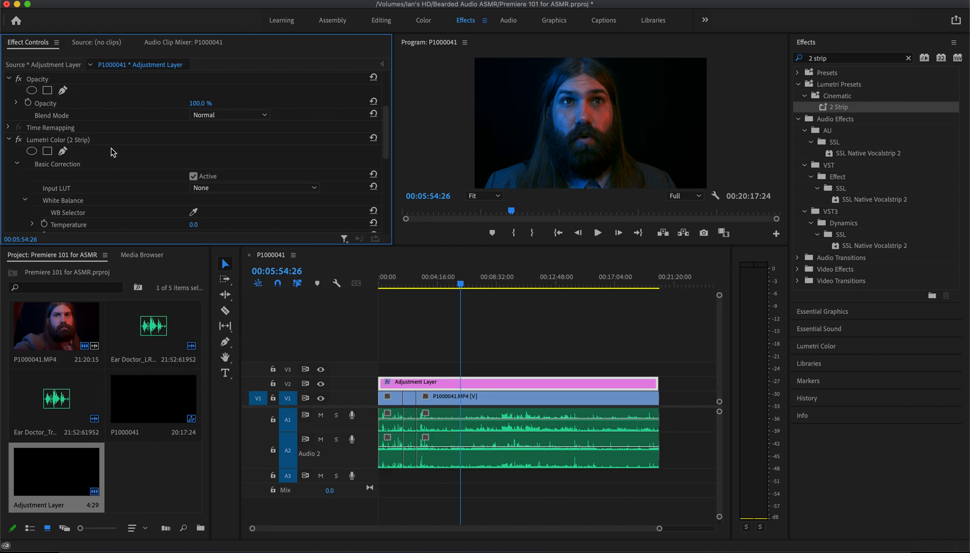
click(16, 164)
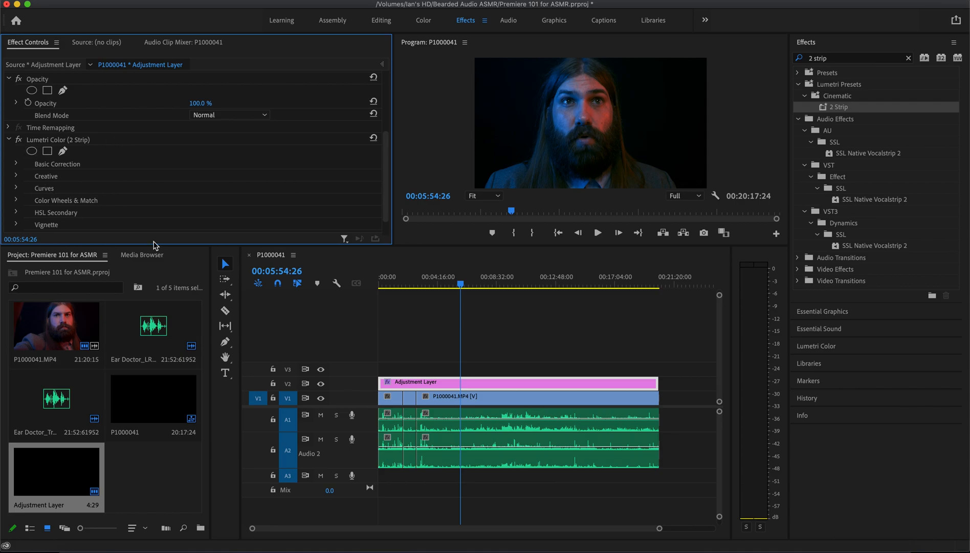
Preview the graded footage at 00:08:37:09 and 00:06:44:25 in the sequence.
scroll(10, 148, up, 5)
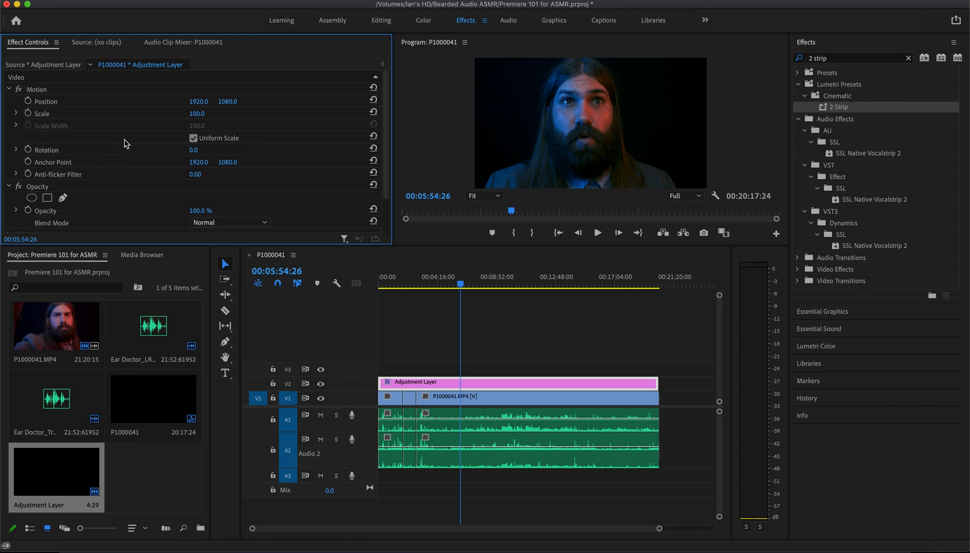
click(471, 285)
drag(502, 289, 500, 318)
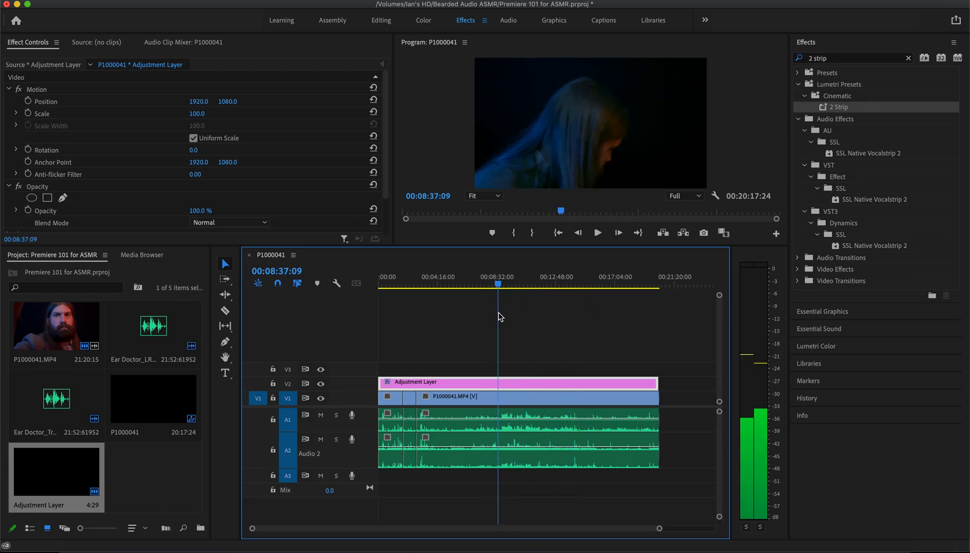
drag(500, 317, 472, 320)
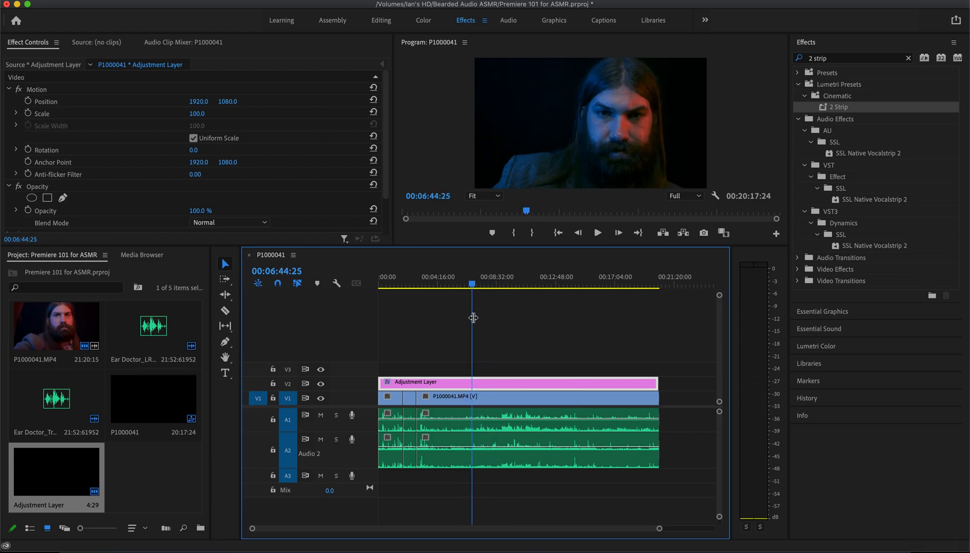
Select the longest P1000041.MP4 clip with its audio and open the Audio Track Mixer for the sequence.
click(471, 430)
click(437, 457)
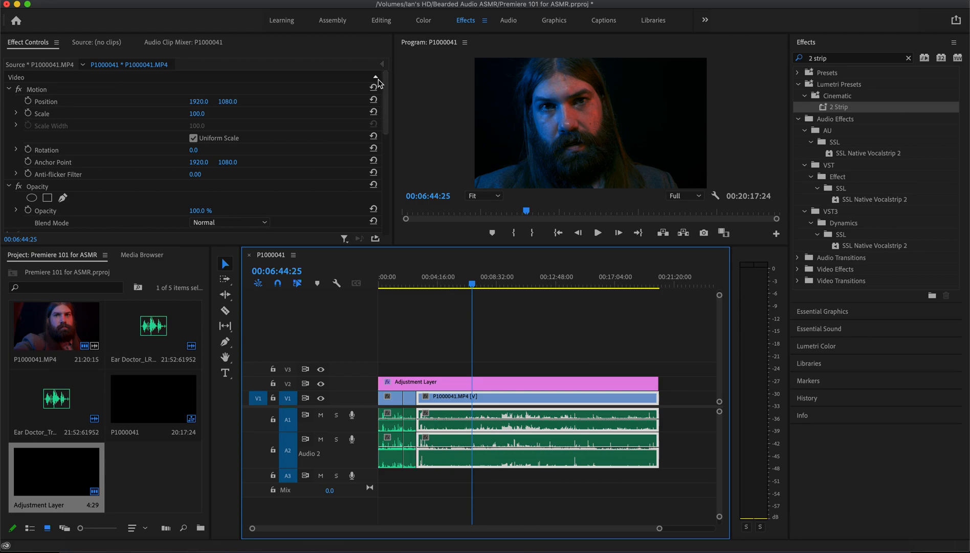
click(194, 42)
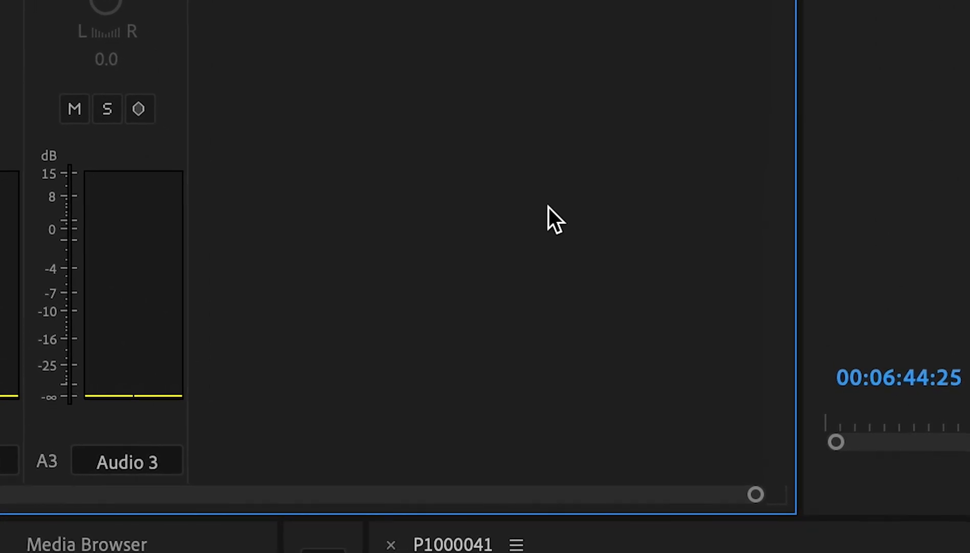
click(635, 1)
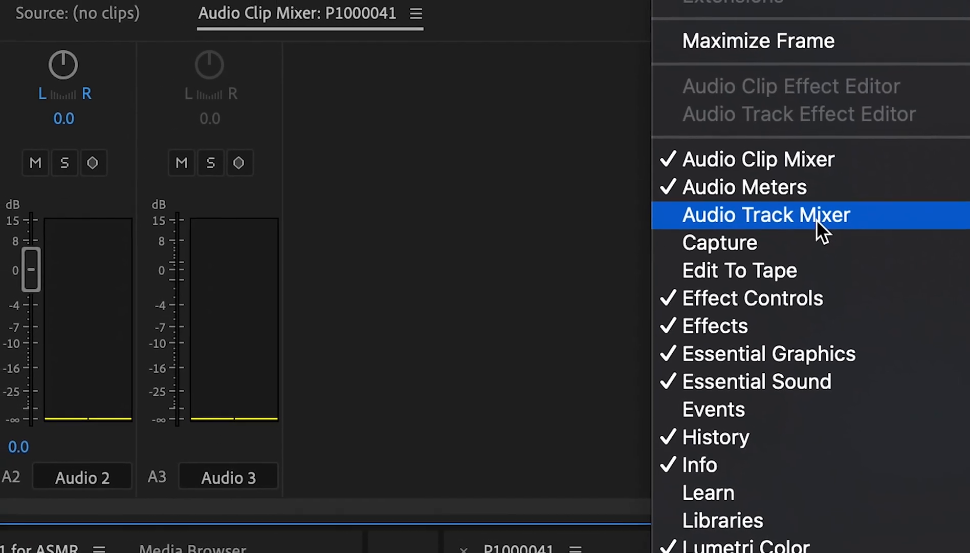
click(814, 210)
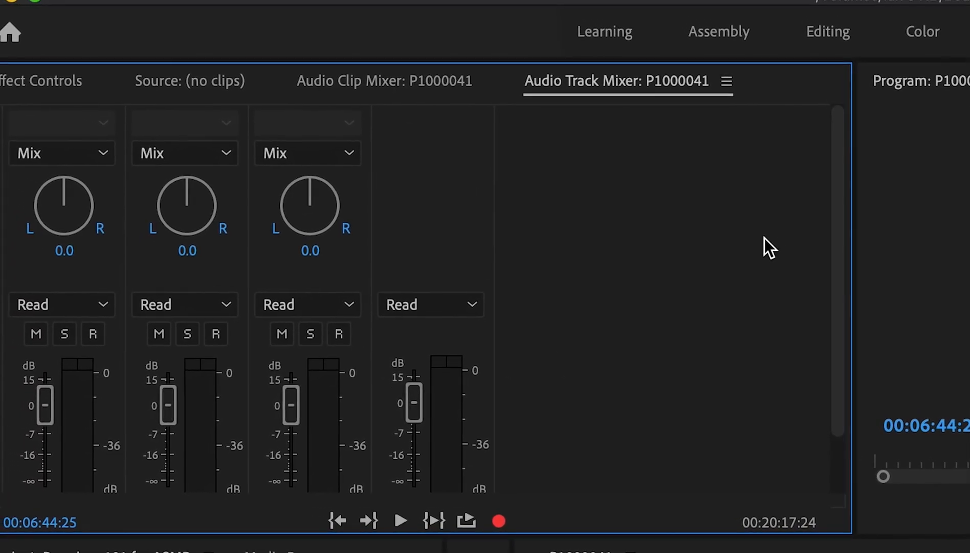
Lower the track volume of Audio 2 to -7.5 dB and Audio 1 to -0.9 dB, and move the playhead to 00:07:12:10.
drag(823, 182, 827, 266)
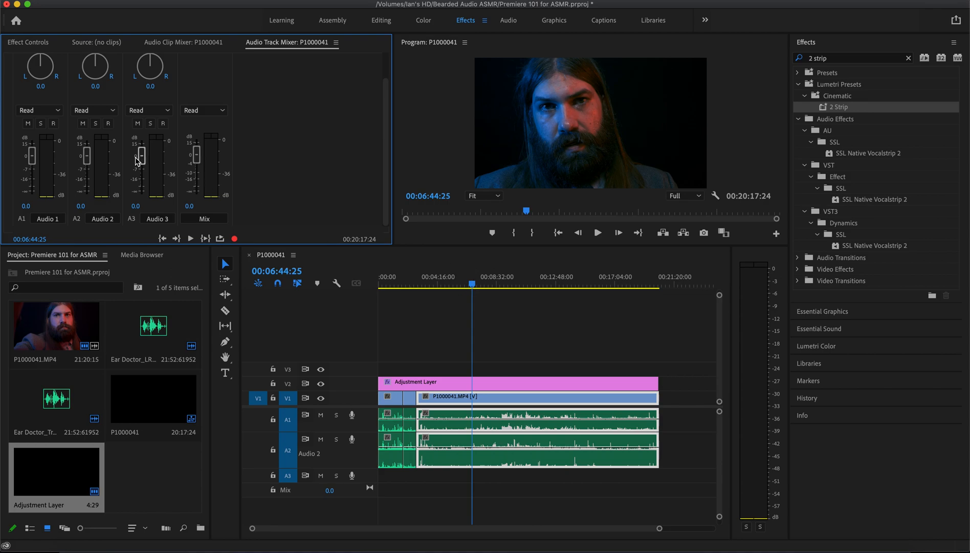
drag(88, 158, 88, 170)
drag(31, 157, 88, 170)
mouse_move(471, 284)
mouse_down()
mouse_move(494, 288)
mouse_move(480, 288)
mouse_up()
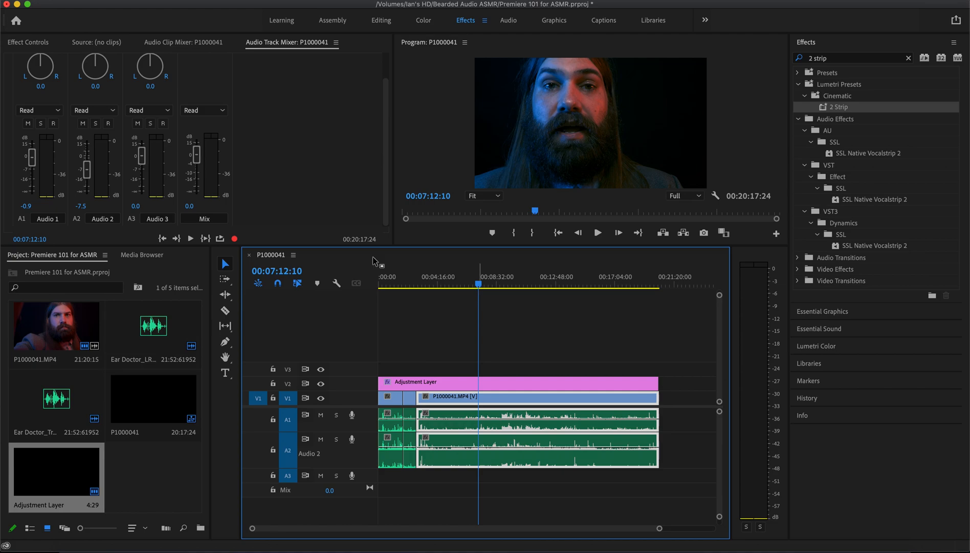
Lower the track volume of Audio 2 to -11.1 dB, and try out its pan before resetting it to centre.
drag(88, 169, 88, 177)
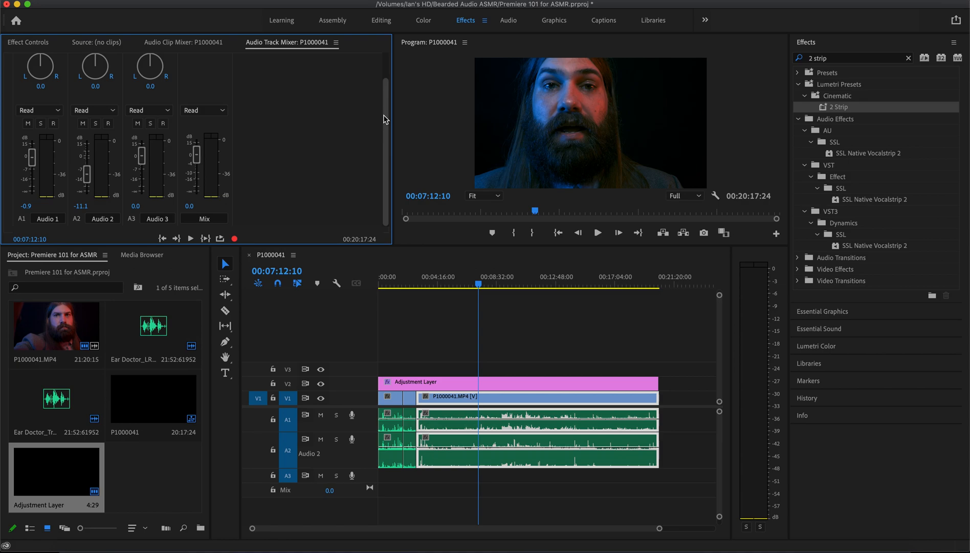
drag(95, 72, 97, 63)
alt+click(98, 63)
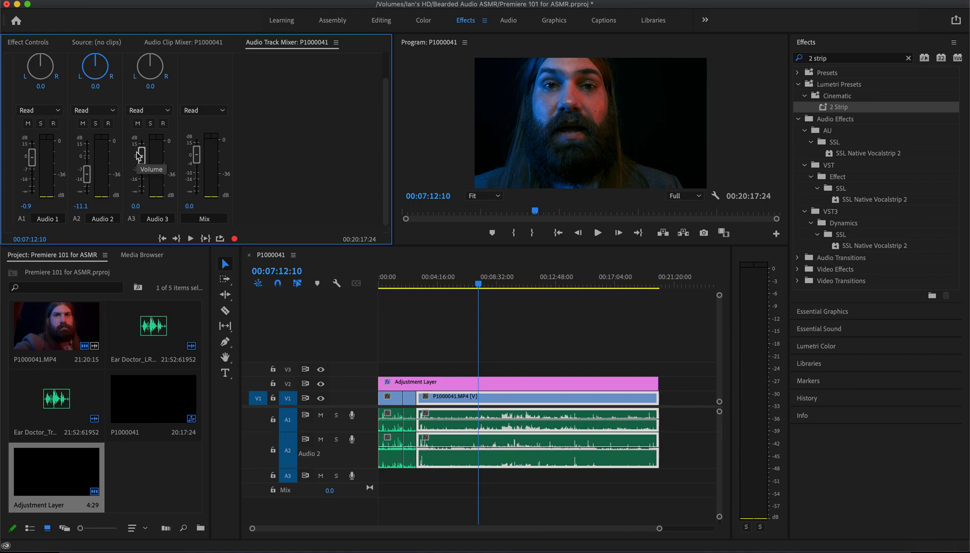
Reveal the track effects area in the mixer and add Swap Channels to the first effect slot of Audio 1.
drag(387, 125, 386, 99)
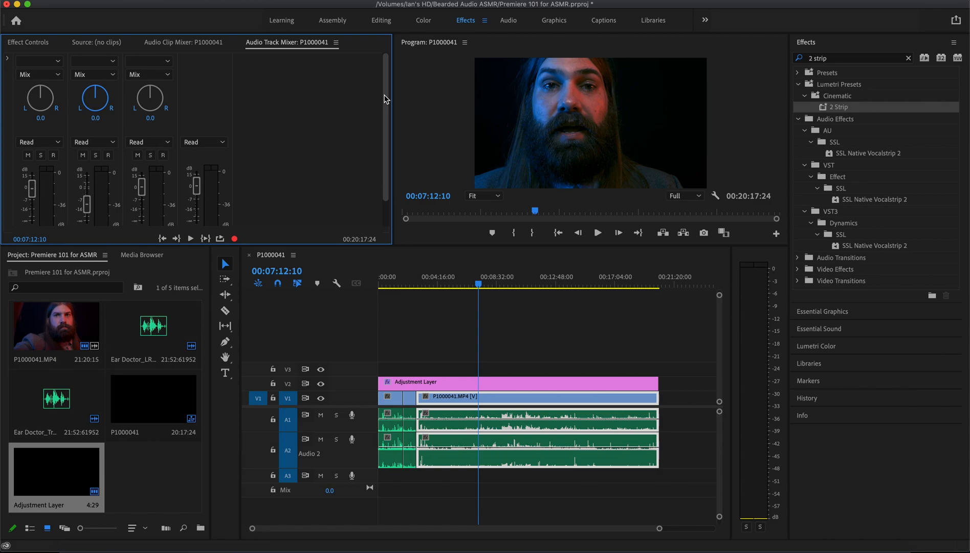
mouse_move(386, 99)
mouse_down()
mouse_move(386, 124)
mouse_move(386, 86)
mouse_up()
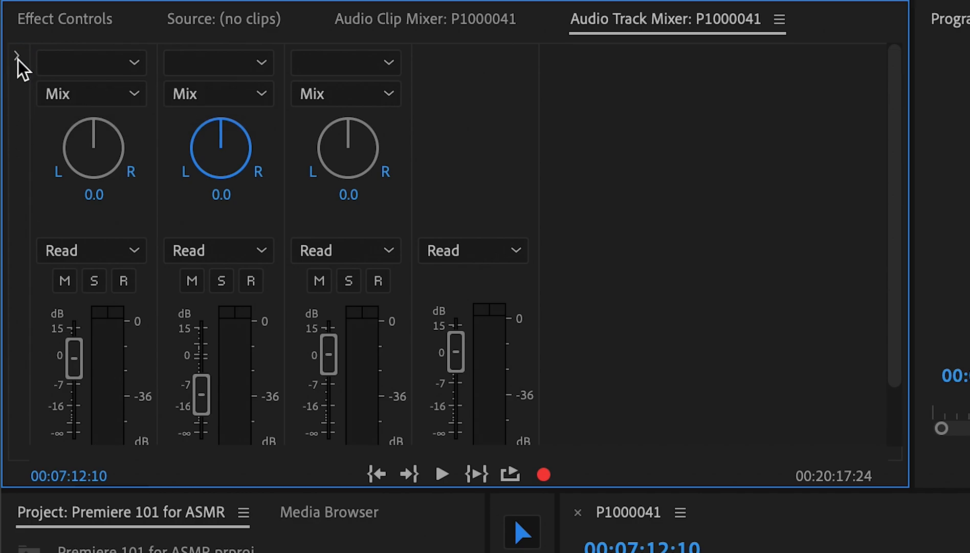
click(18, 60)
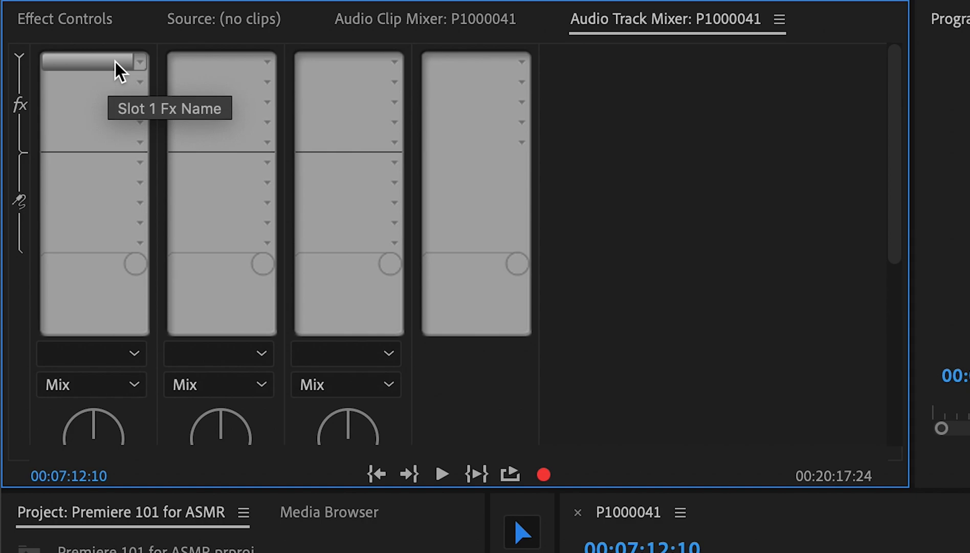
click(139, 63)
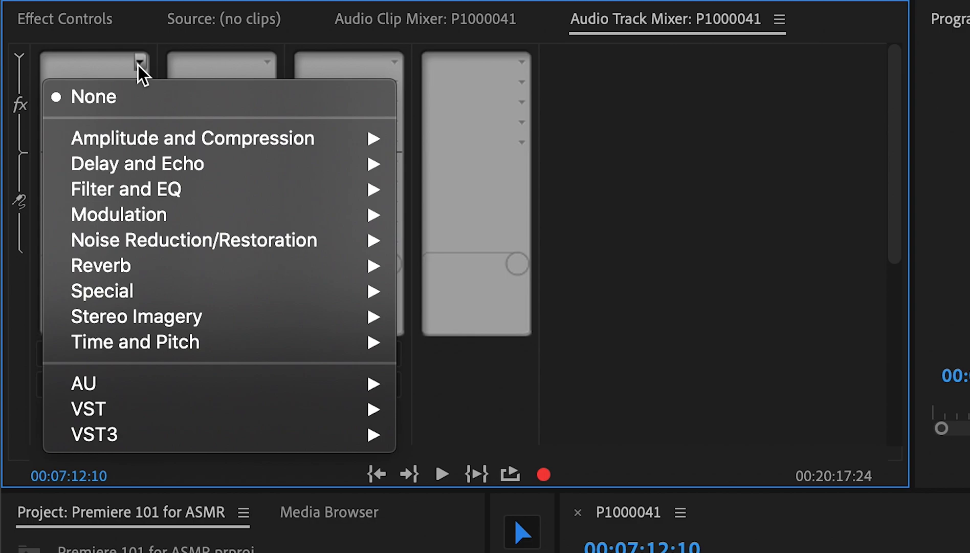
mouse_move(166, 318)
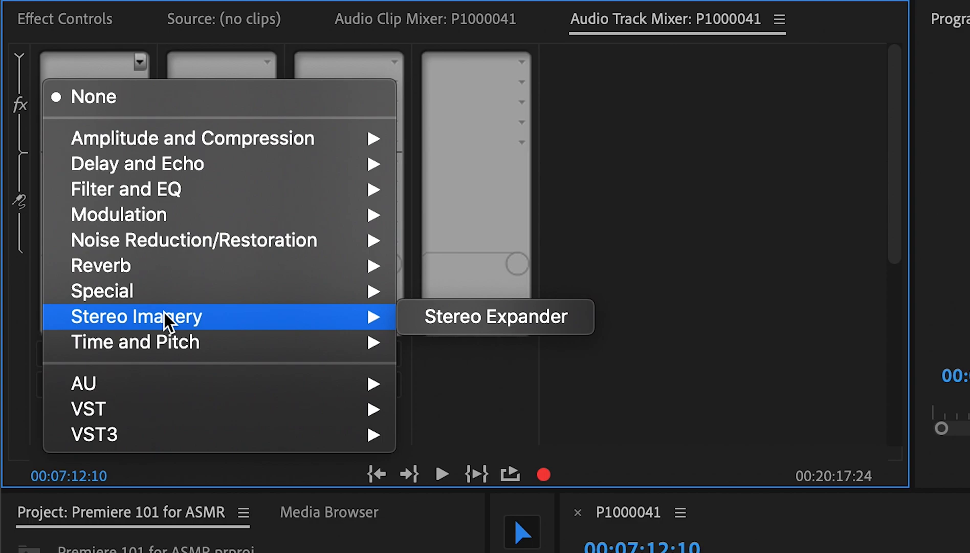
mouse_move(164, 297)
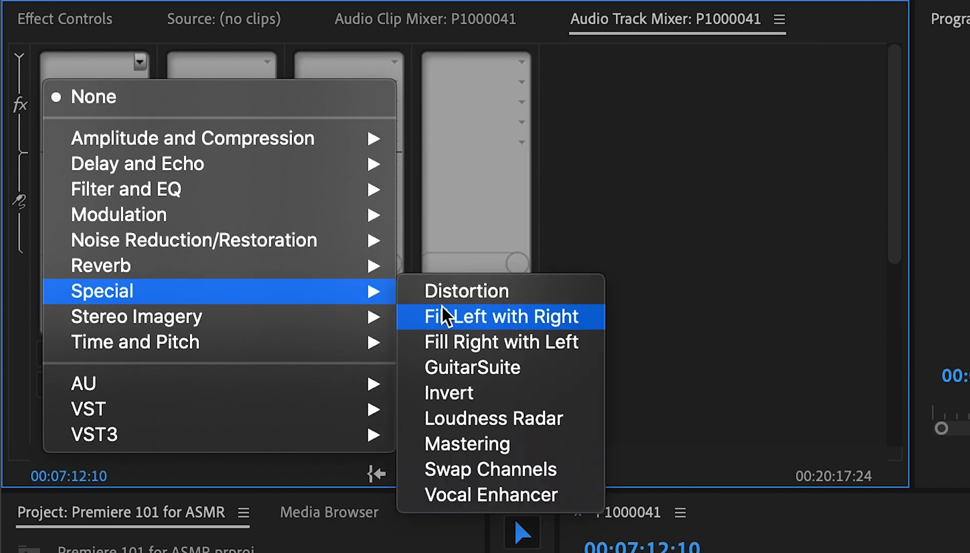
click(473, 470)
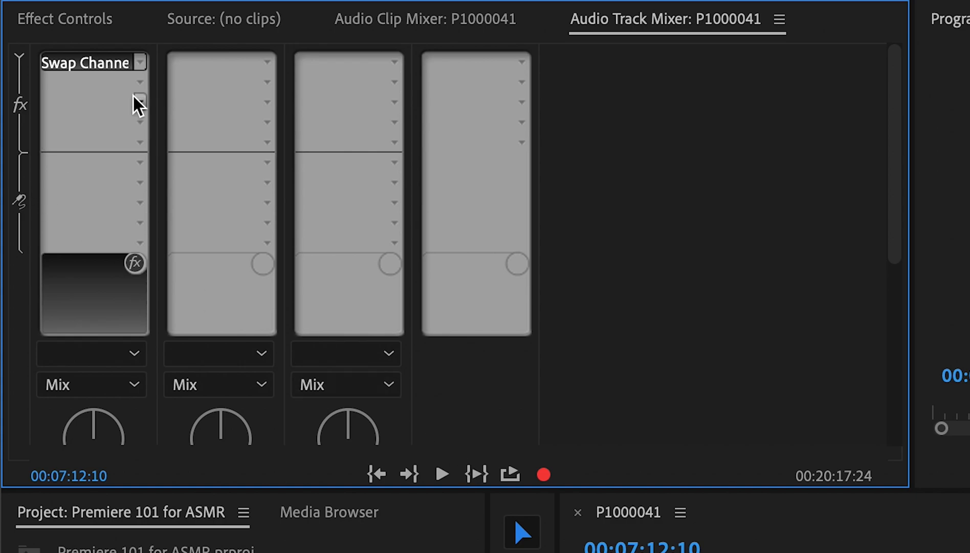
Add a Parametric Equalizer to the second effect slot of Audio 1.
click(140, 82)
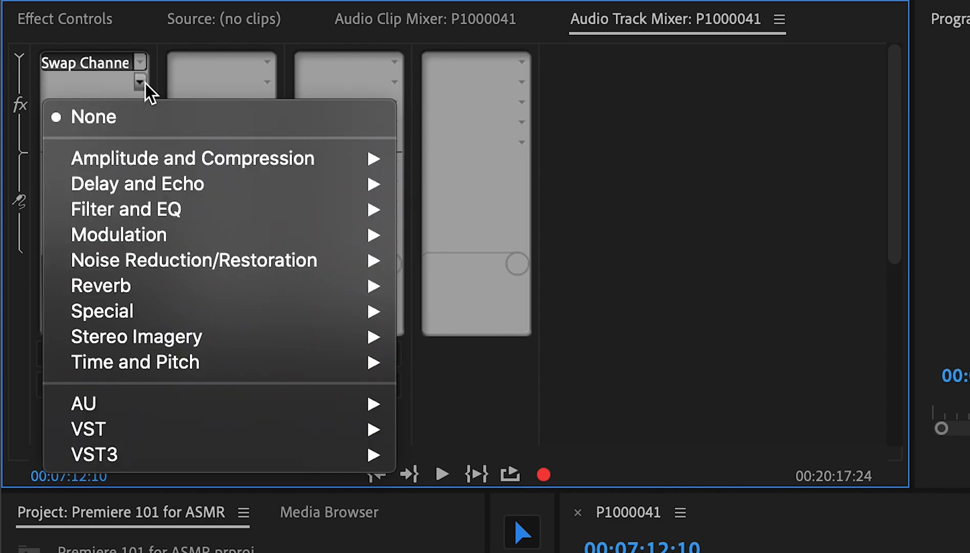
mouse_move(184, 165)
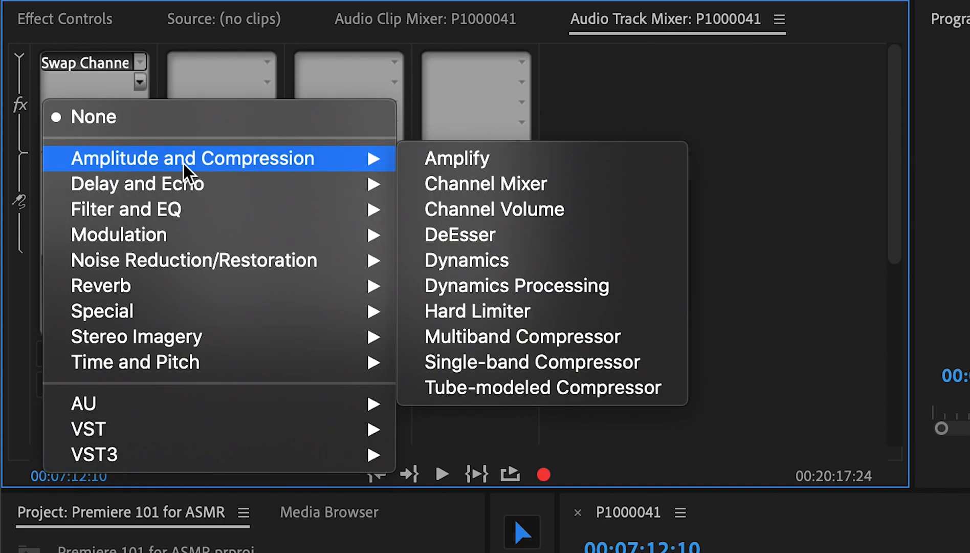
mouse_move(179, 215)
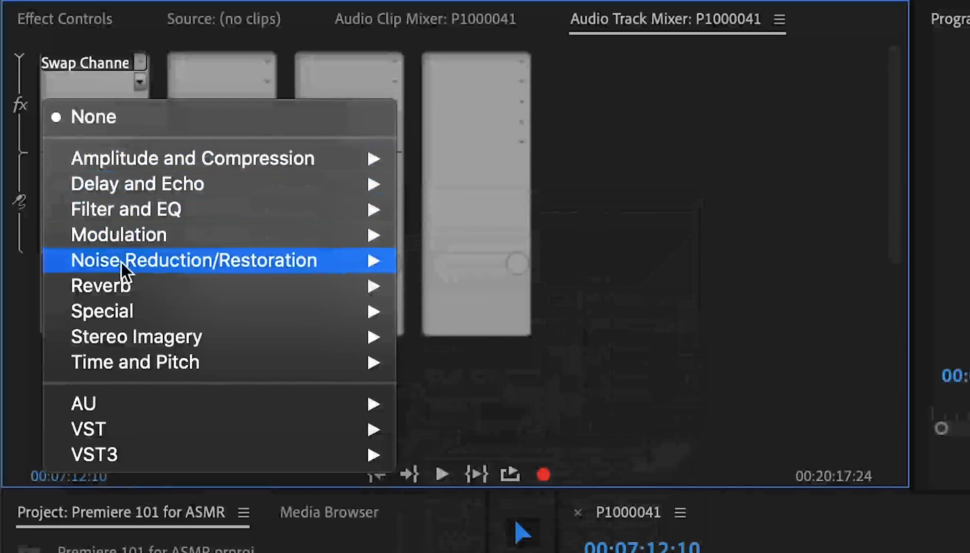
mouse_move(167, 205)
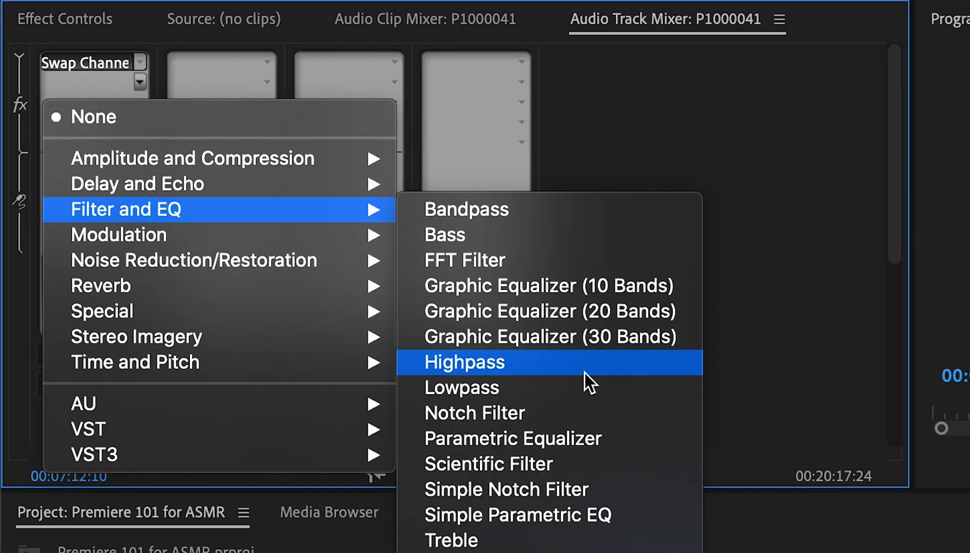
click(628, 439)
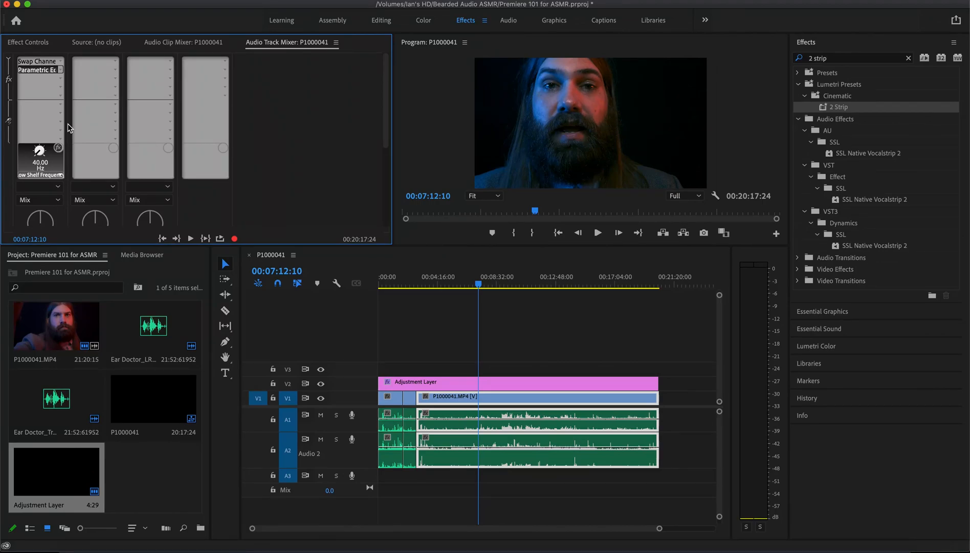
Examine the Parametric Equalizer settings of Audio 1 in the effect editor and close it.
right_click(34, 70)
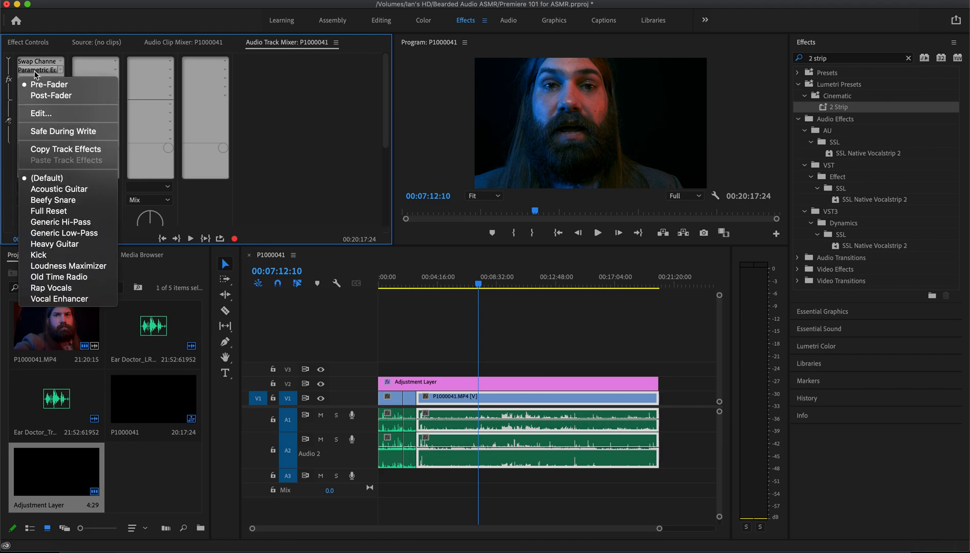
click(44, 114)
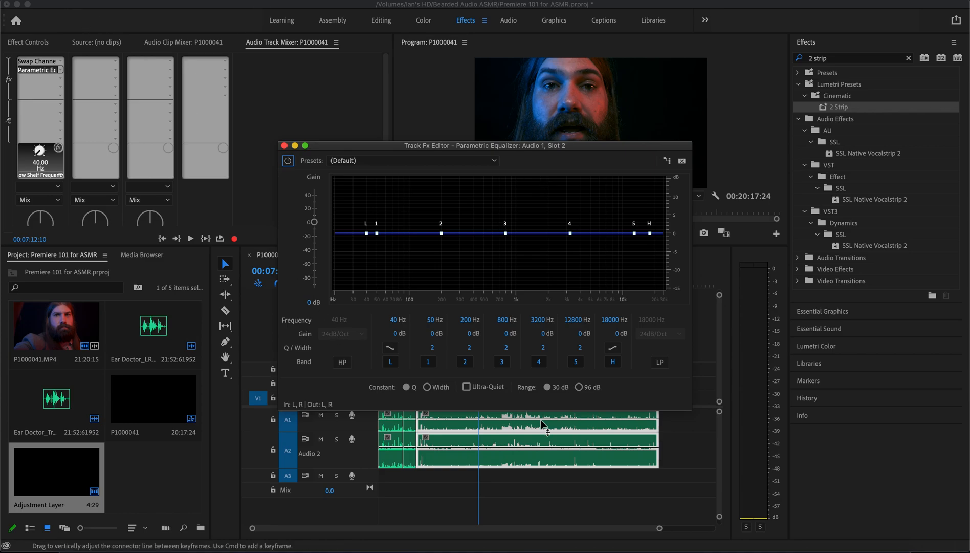
click(284, 146)
Play the sequence at its end and again from its beginning, stopping at 00:00:02:15.
drag(658, 290, 661, 289)
key(space)
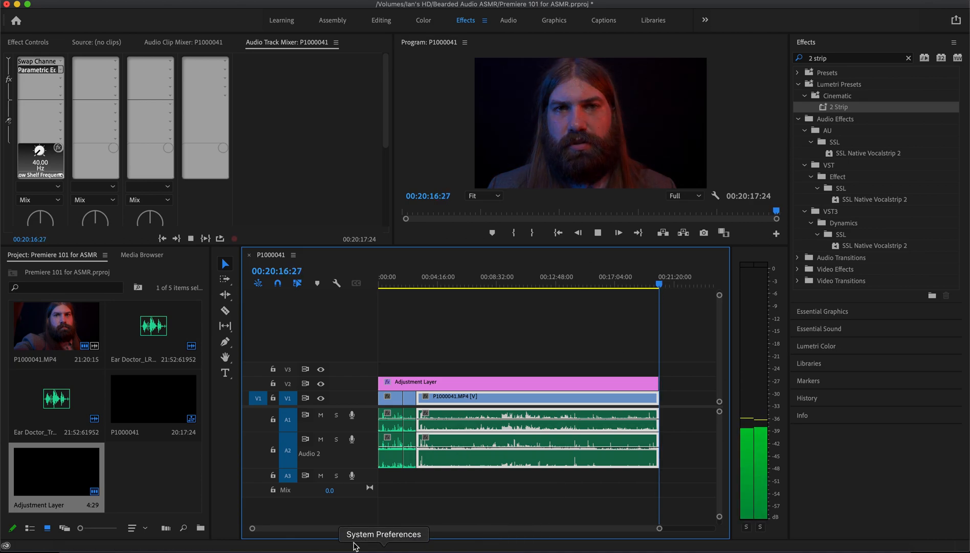
key(Home)
key(space)
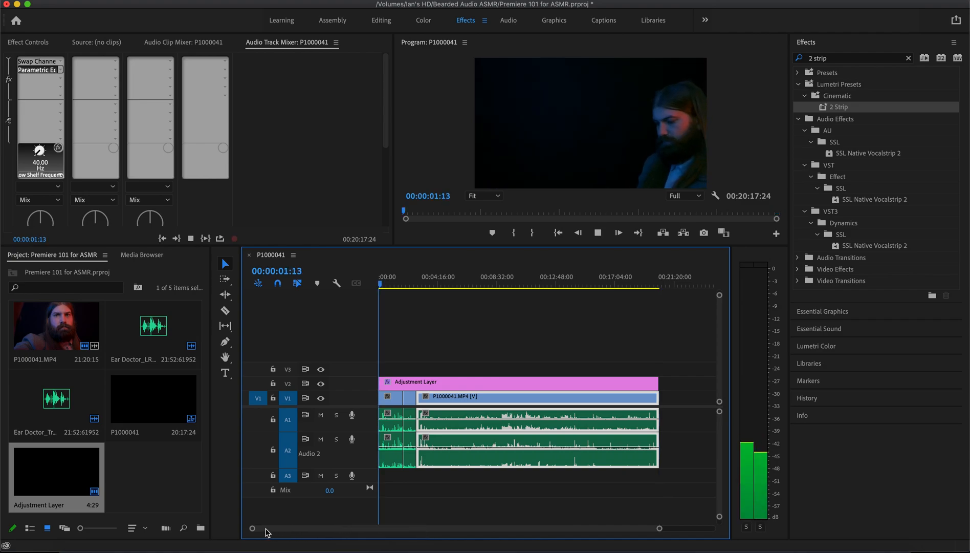
key(space)
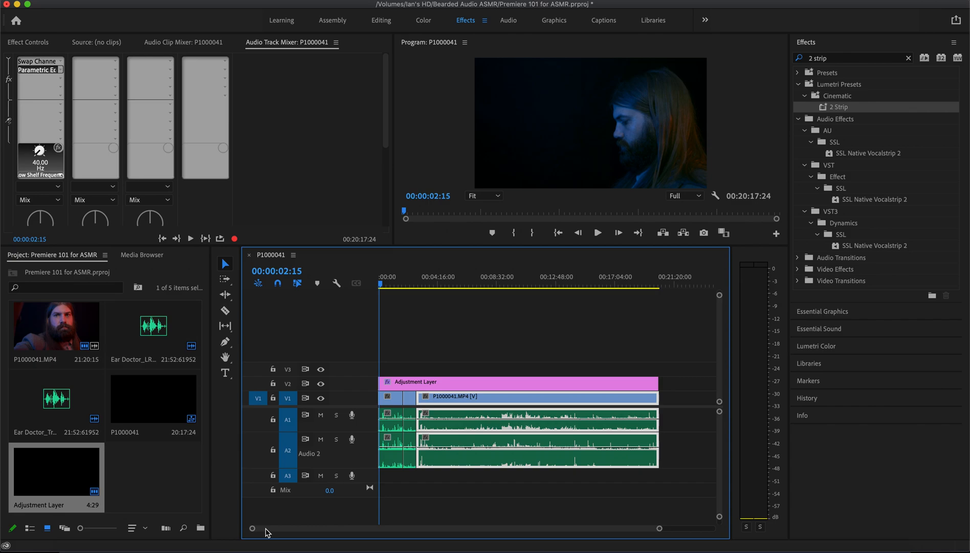
Turn off "At playback end, return to beginning when restarting playback" in the Timeline preferences.
key(super+comma)
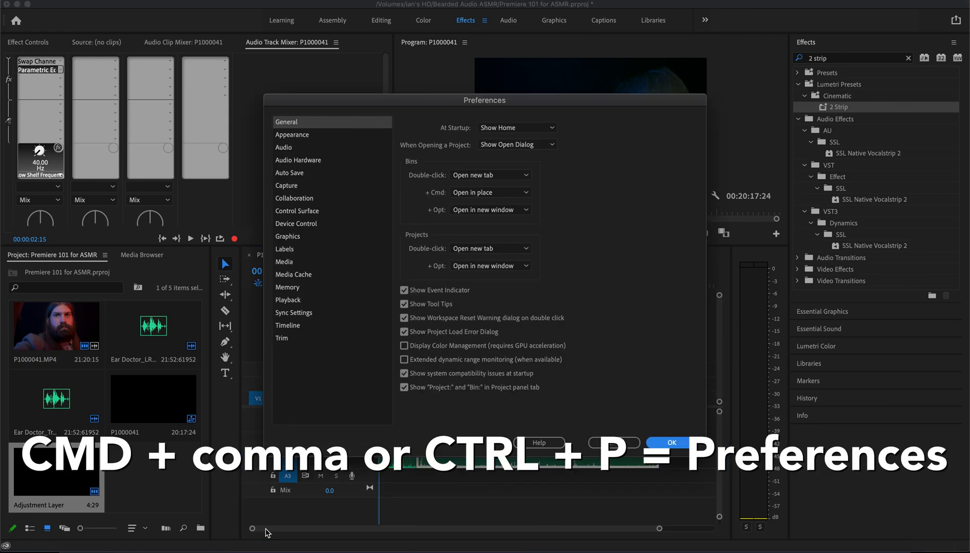
drag(536, 101, 532, 80)
click(301, 301)
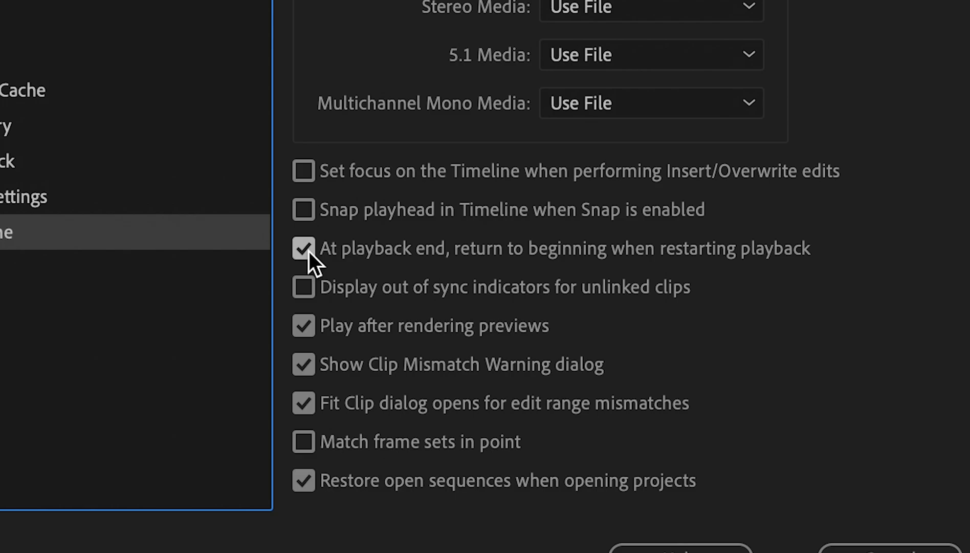
click(306, 249)
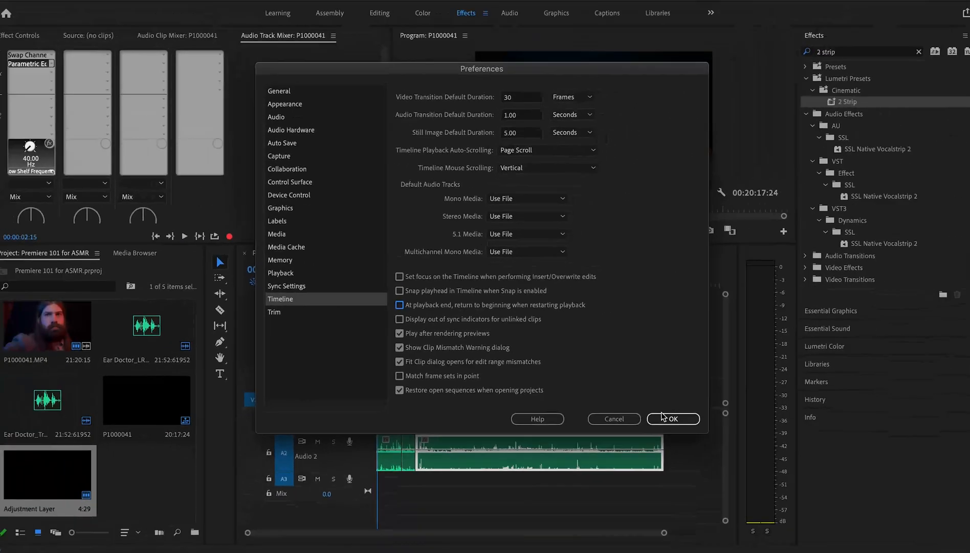
click(663, 417)
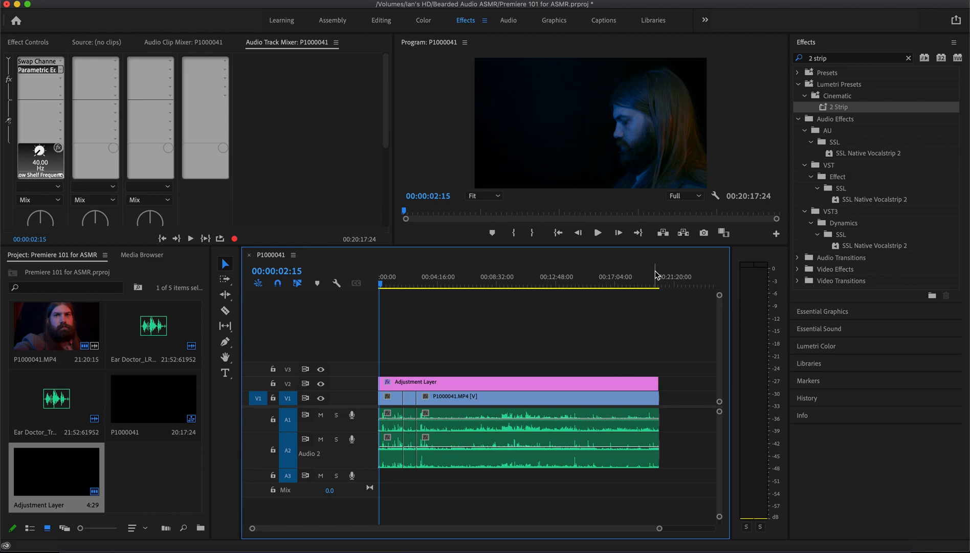
Play the last seconds of the sequence to check how playback behaves at its end.
click(655, 276)
key(space)
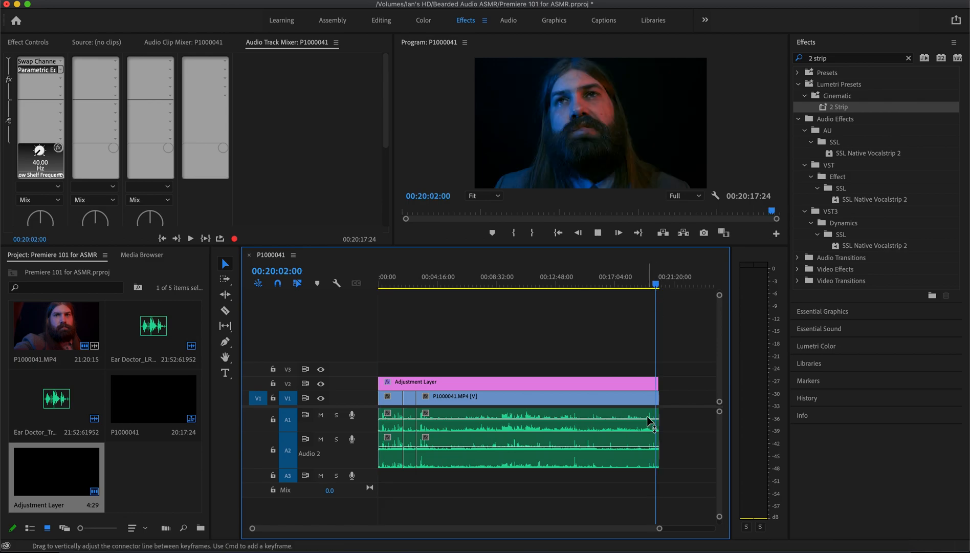
drag(252, 528, 374, 528)
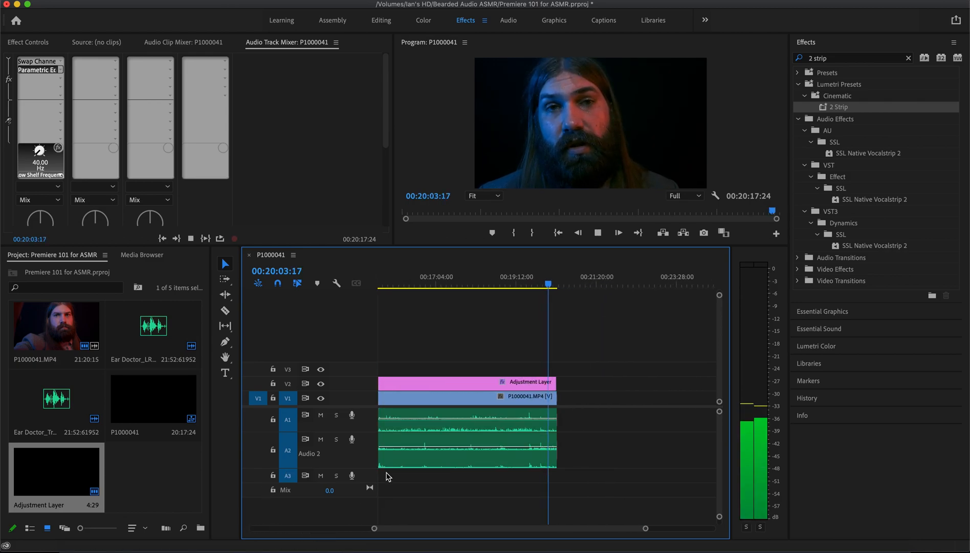
click(553, 284)
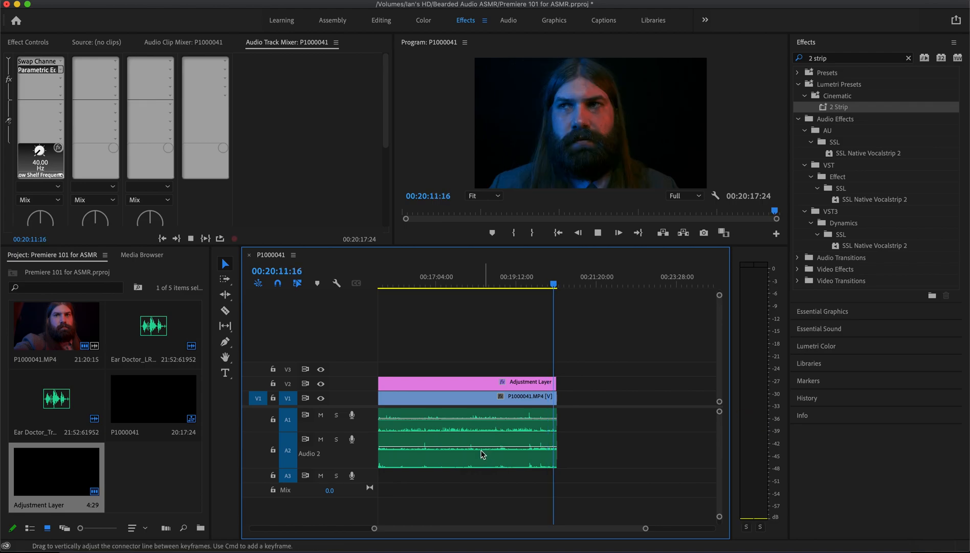
key(space)
drag(390, 528, 453, 537)
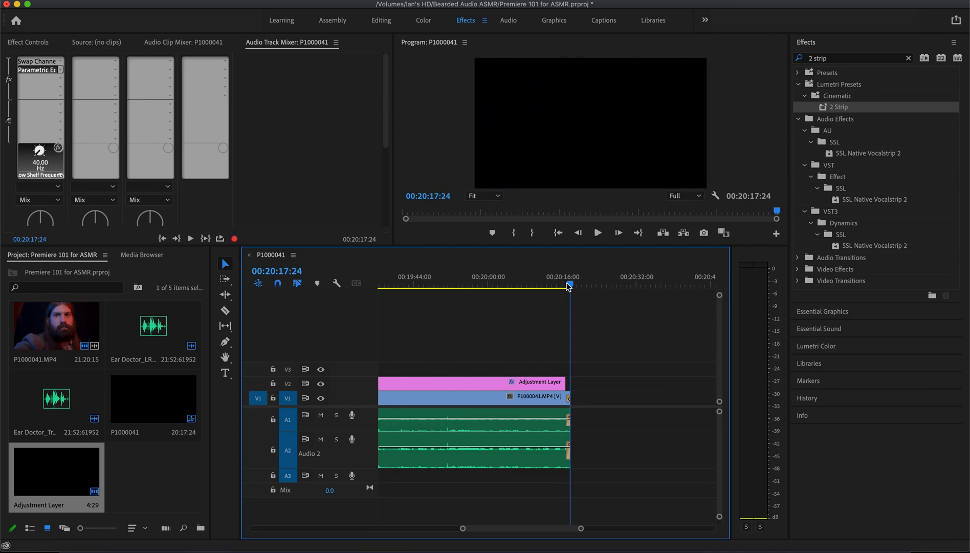
double_click(461, 528)
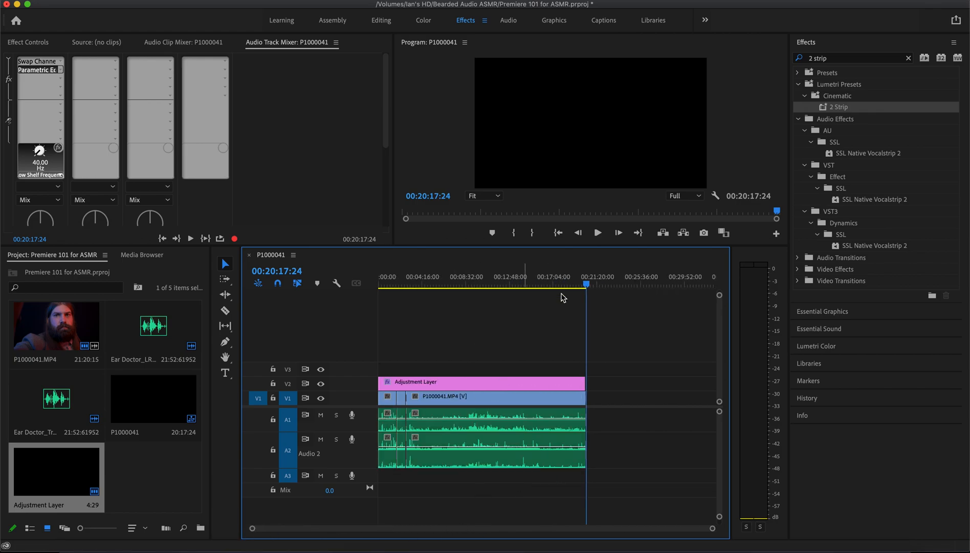
Move the playhead to 00:10:15:08, open the Parametric Equalizer editor for Audio 1, and play the sequence.
drag(585, 286, 484, 286)
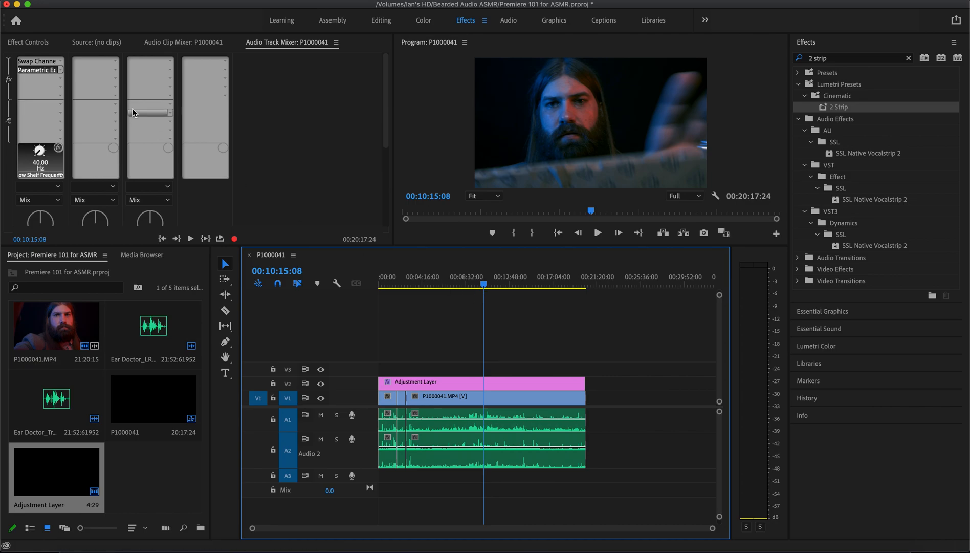
right_click(30, 70)
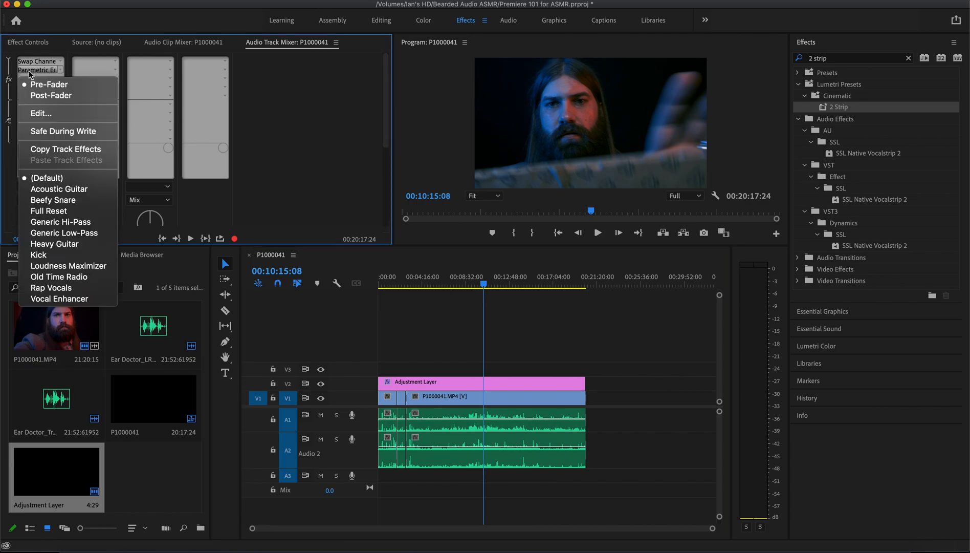
click(45, 114)
drag(475, 148, 467, 125)
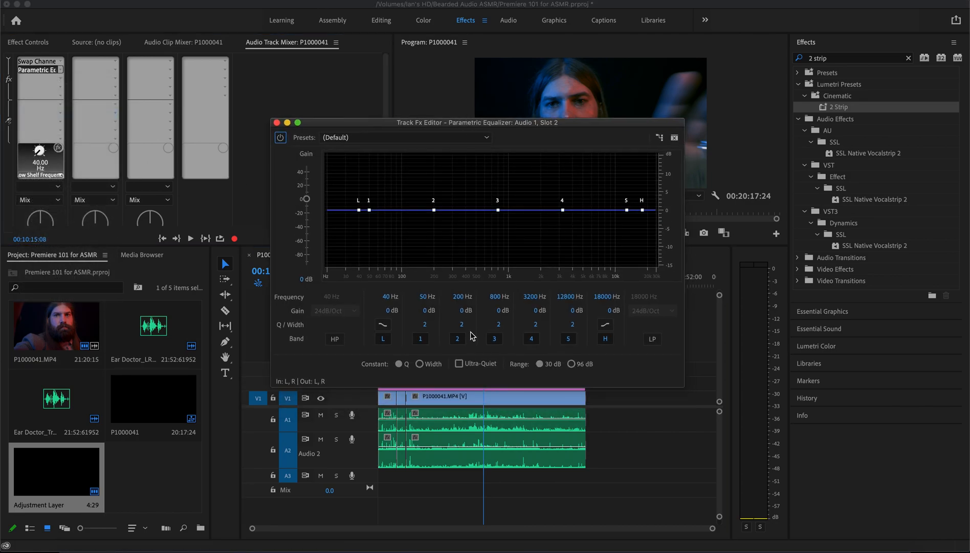
key(space)
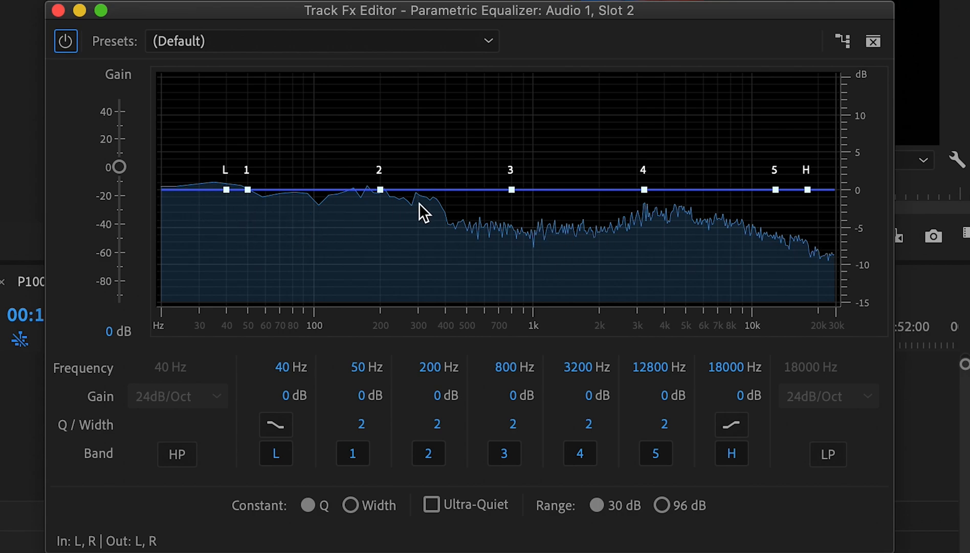
Set the equalizer's low shelf to about 52 Hz at -11.4 dB and its high shelf frequency to about 19186 Hz.
drag(226, 189, 256, 285)
mouse_move(808, 190)
mouse_down()
mouse_move(817, 211)
mouse_move(819, 163)
mouse_move(815, 190)
mouse_up()
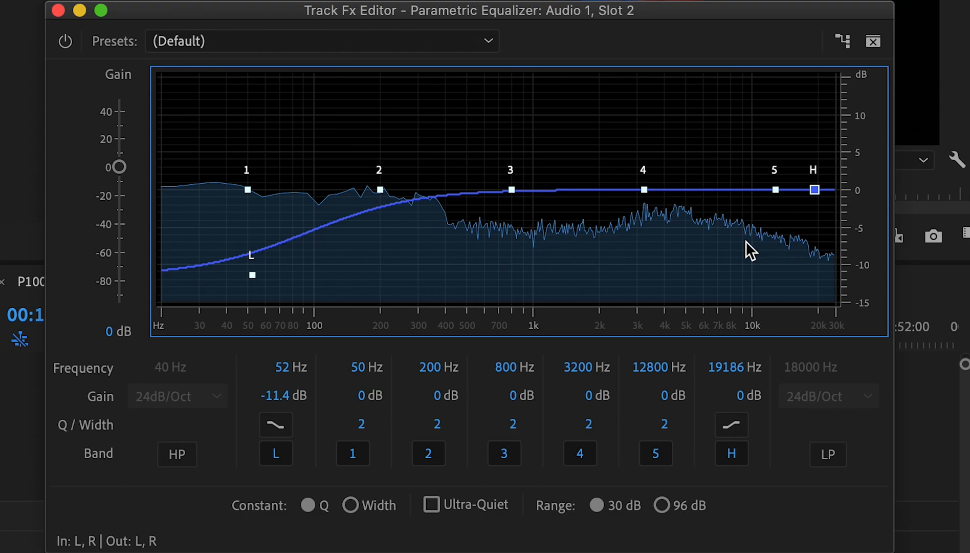
Set equalizer band 5 to about 15920 Hz with a gain of about -6.8 dB.
drag(783, 10, 788, 0)
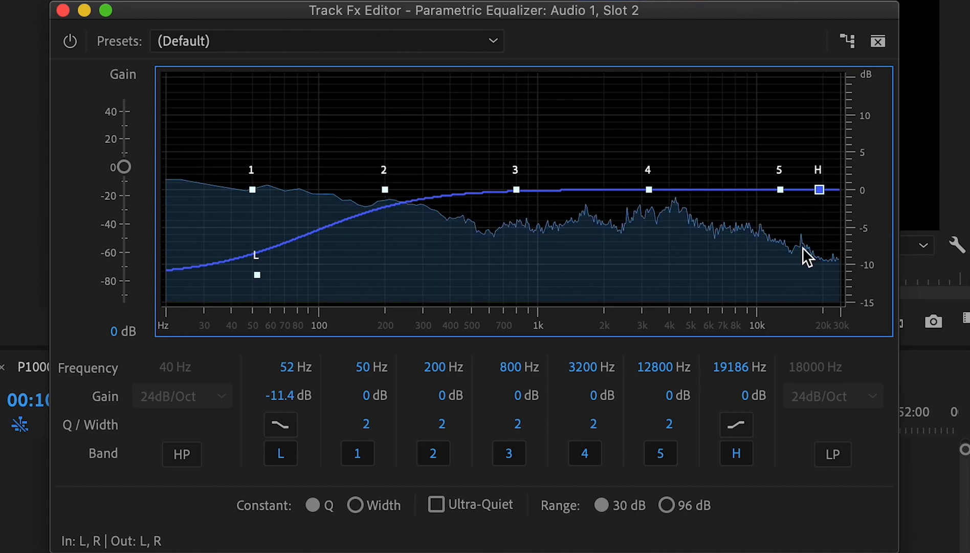
click(781, 190)
drag(780, 192, 802, 220)
drag(804, 228, 801, 240)
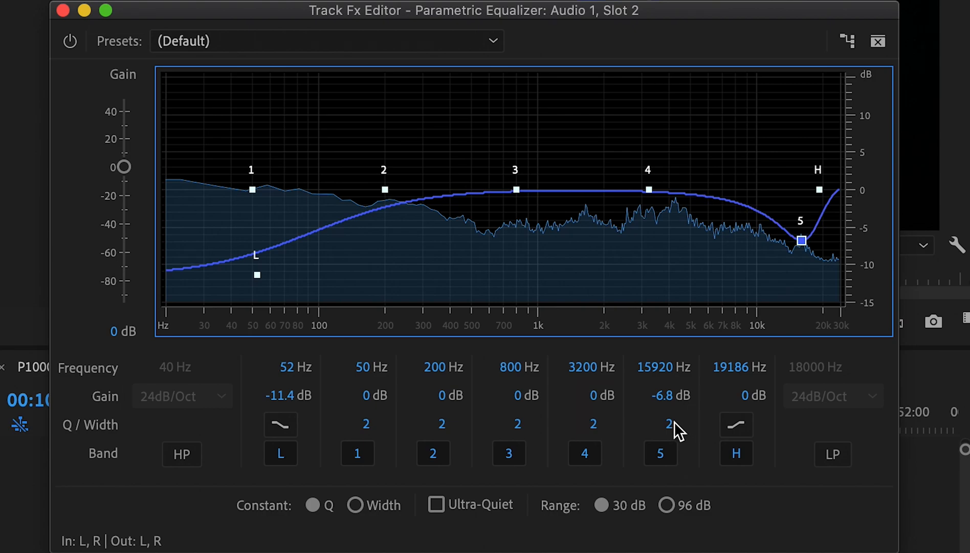
Set equalizer band 5 to about 16119 Hz, -10.7 dB and Q 6.7, and band 3 to about 354 Hz at -4.9 dB.
drag(671, 427, 716, 424)
drag(802, 241, 802, 270)
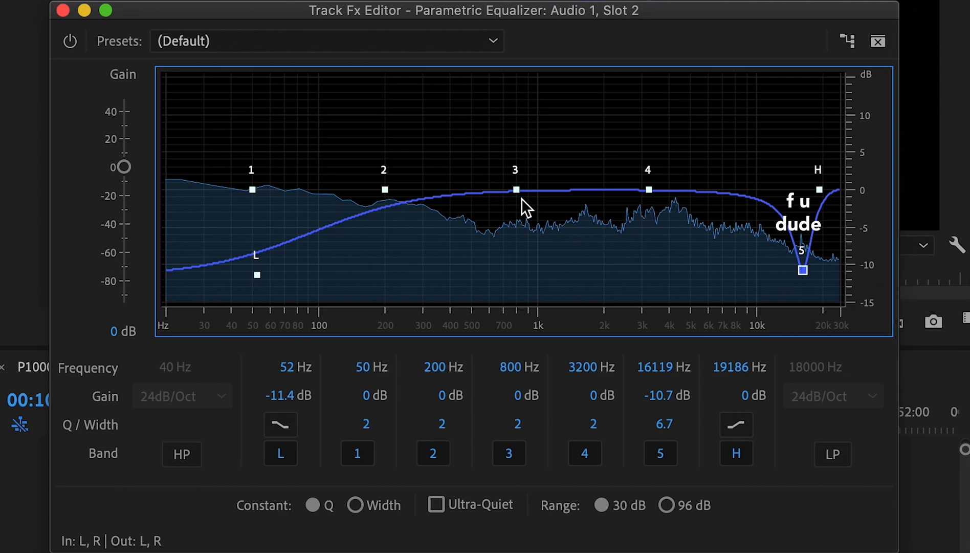
mouse_move(517, 192)
drag(517, 190, 460, 242)
drag(485, 153, 489, 126)
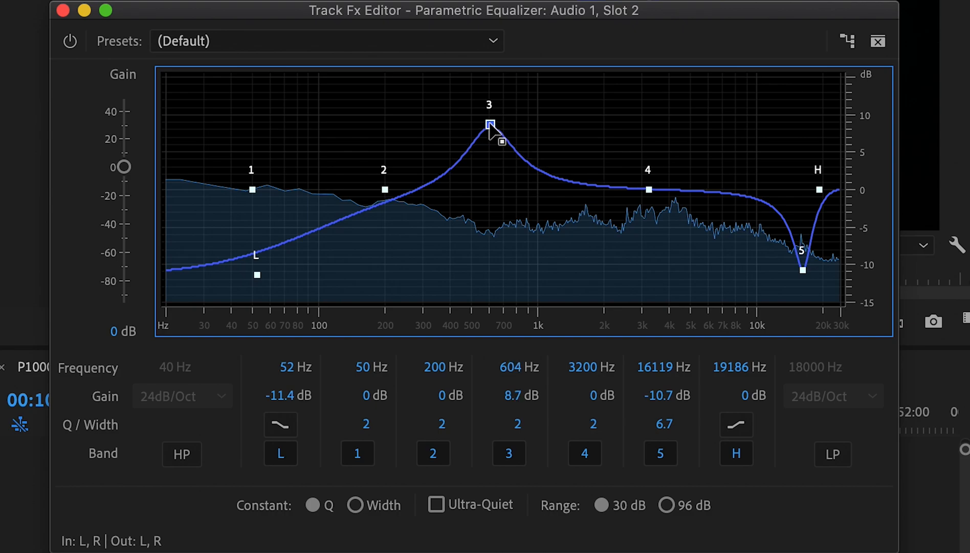
drag(491, 125, 566, 129)
drag(440, 164, 436, 226)
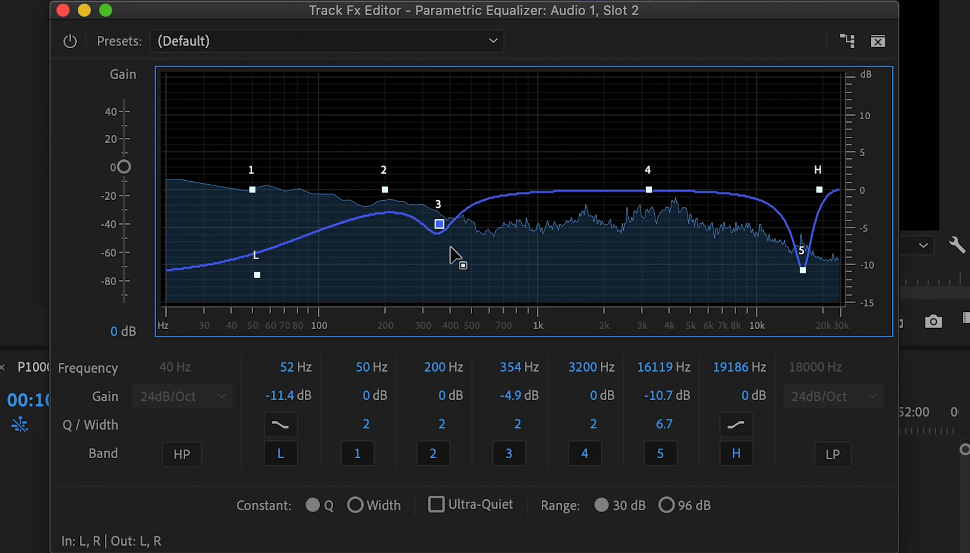
click(63, 10)
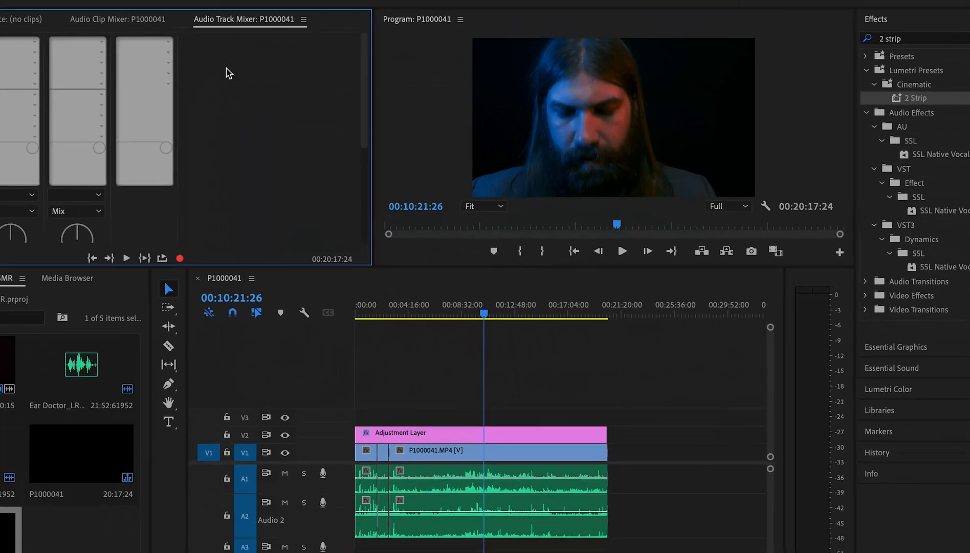
Add the Dynamics effect to the third effect slot of Audio 1 and open its editor.
click(61, 78)
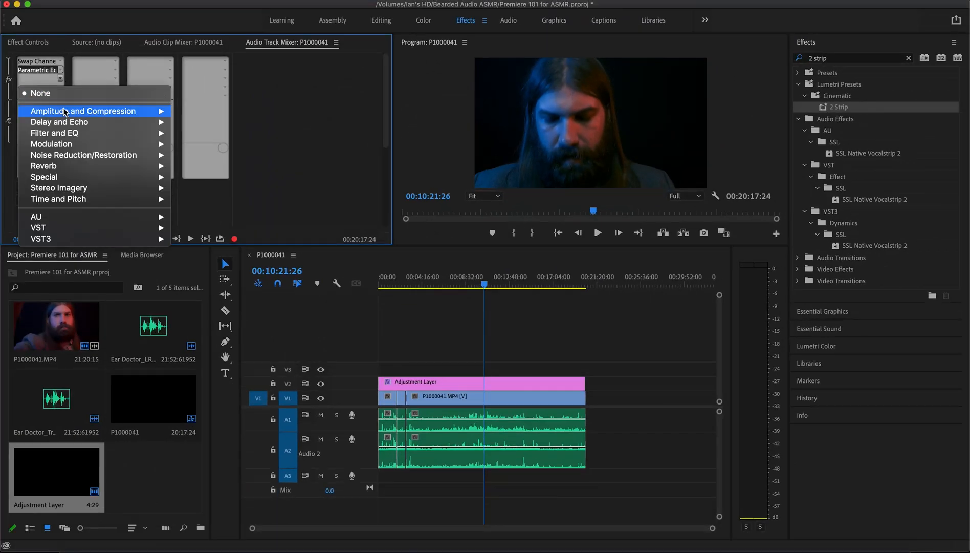
mouse_move(71, 111)
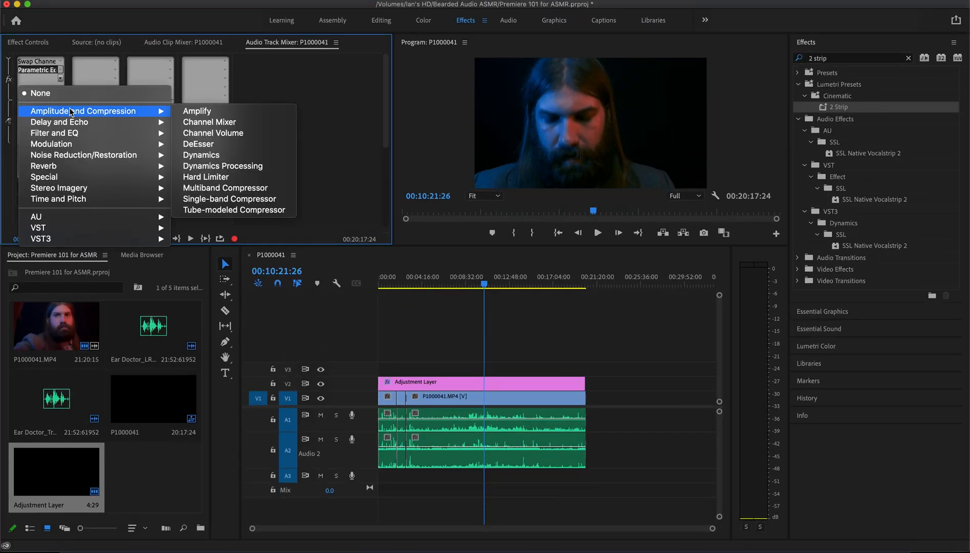
click(271, 158)
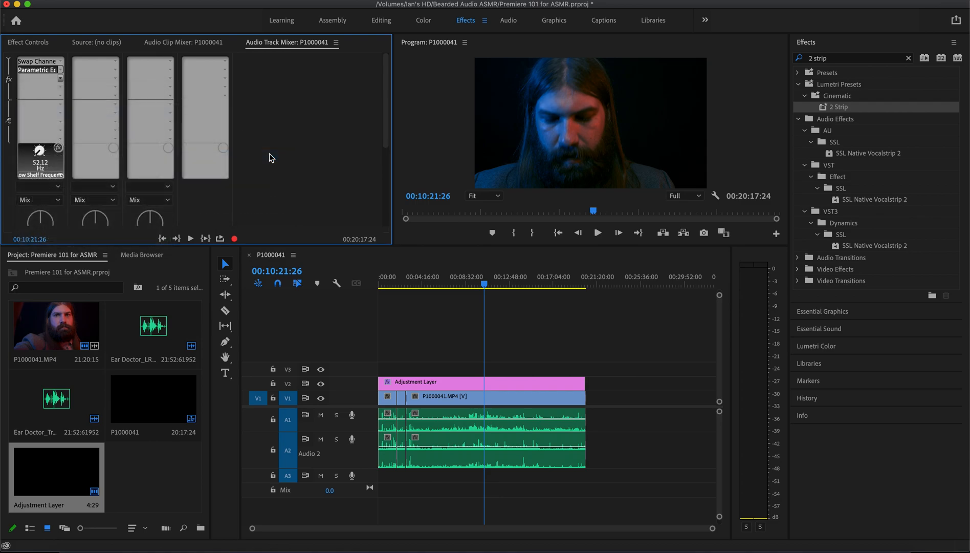
right_click(45, 80)
click(51, 122)
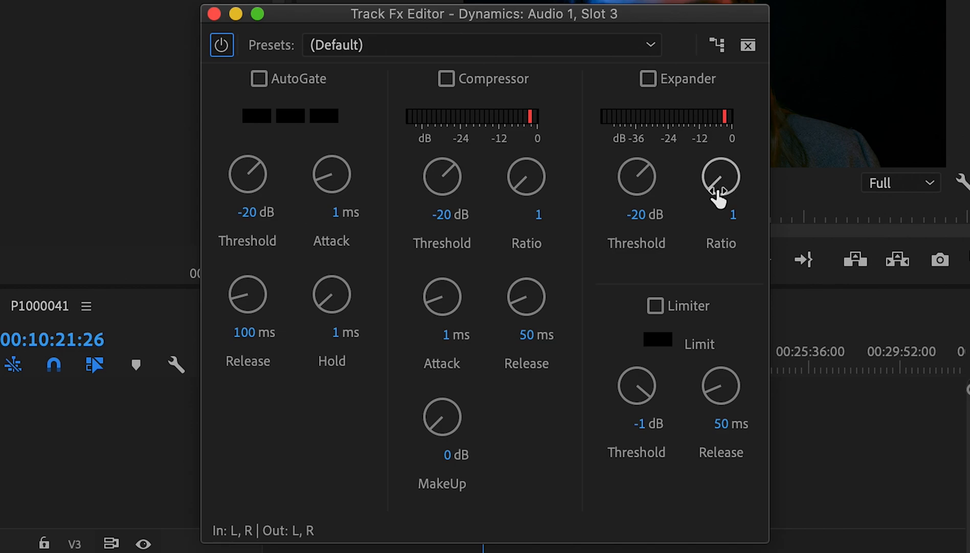
Enable the compressor in the Dynamics effect, set its ratio to 3, and move the editor clear of the timeline.
click(447, 80)
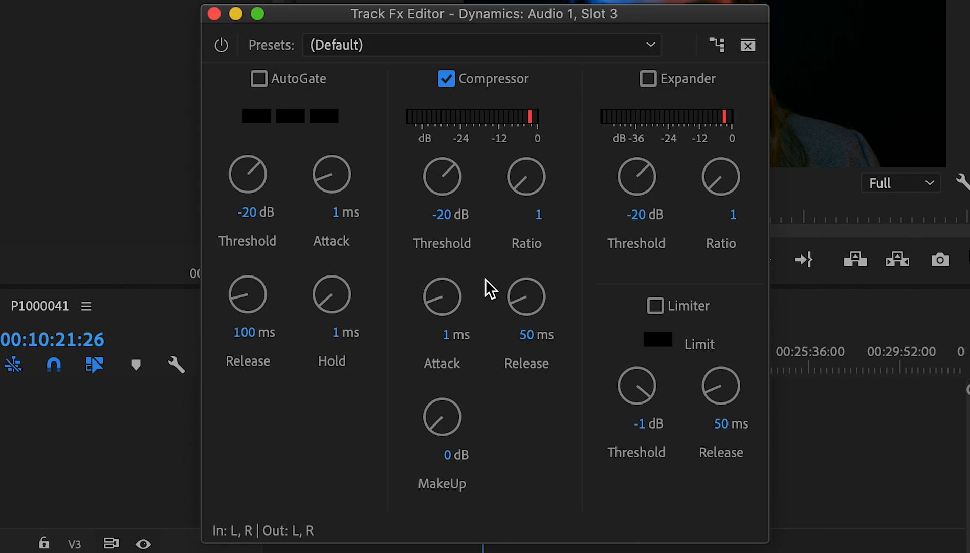
drag(515, 188, 517, 90)
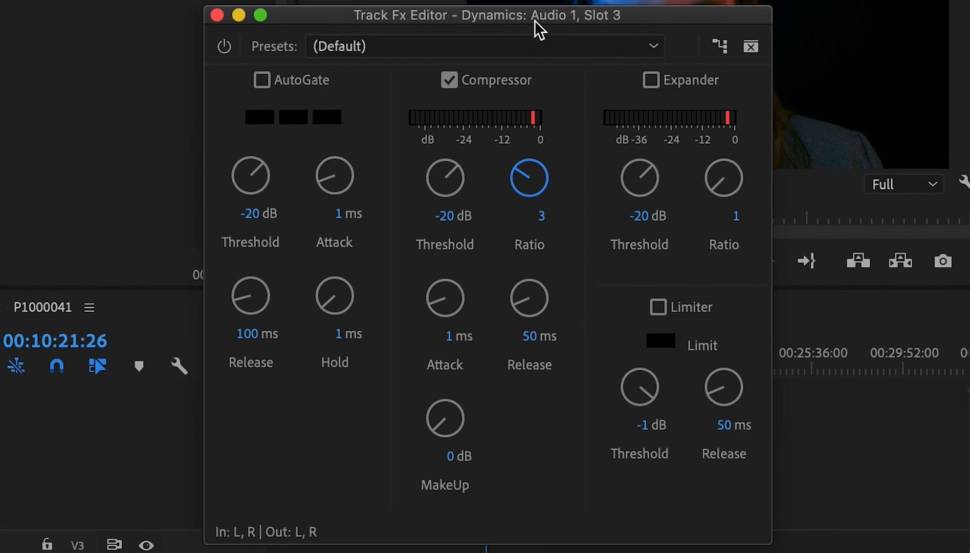
drag(533, 26, 500, 1)
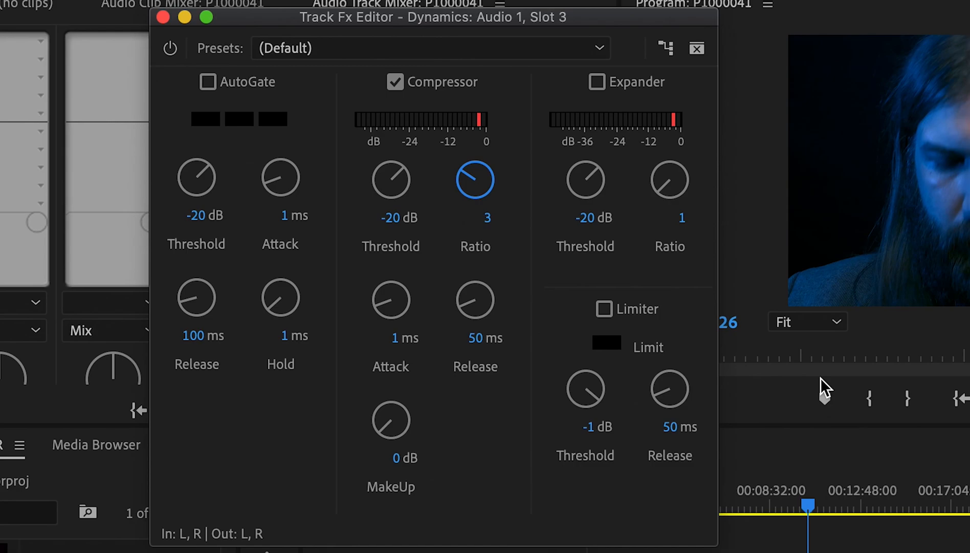
Move the playhead to an earlier passage and set the compressor's threshold to -34.9 dB with 0 dB makeup gain.
click(804, 510)
drag(804, 507, 778, 508)
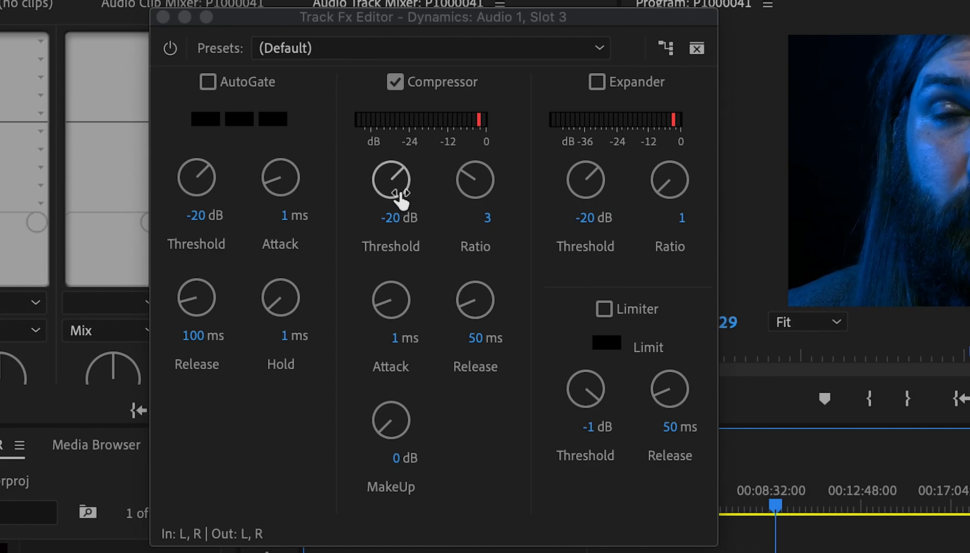
drag(401, 197, 351, 224)
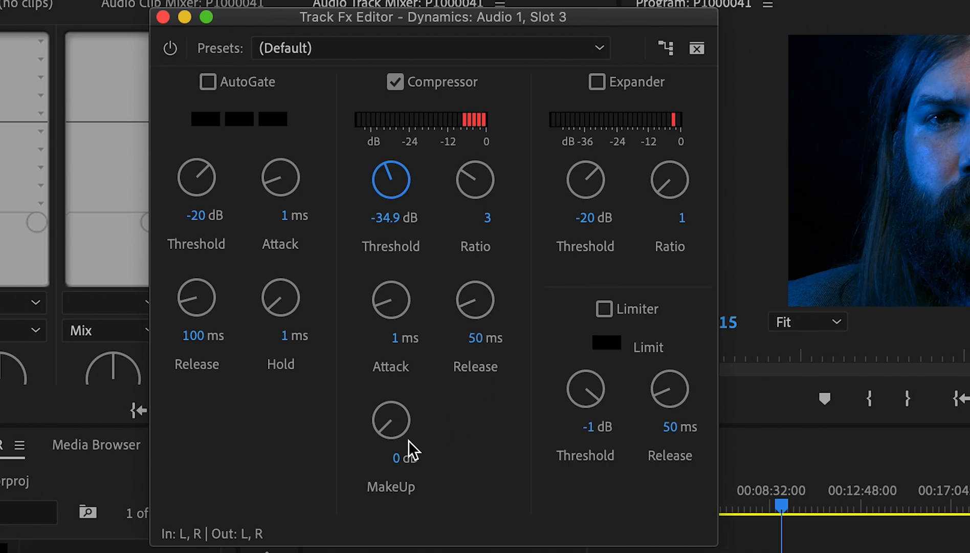
drag(392, 428, 372, 351)
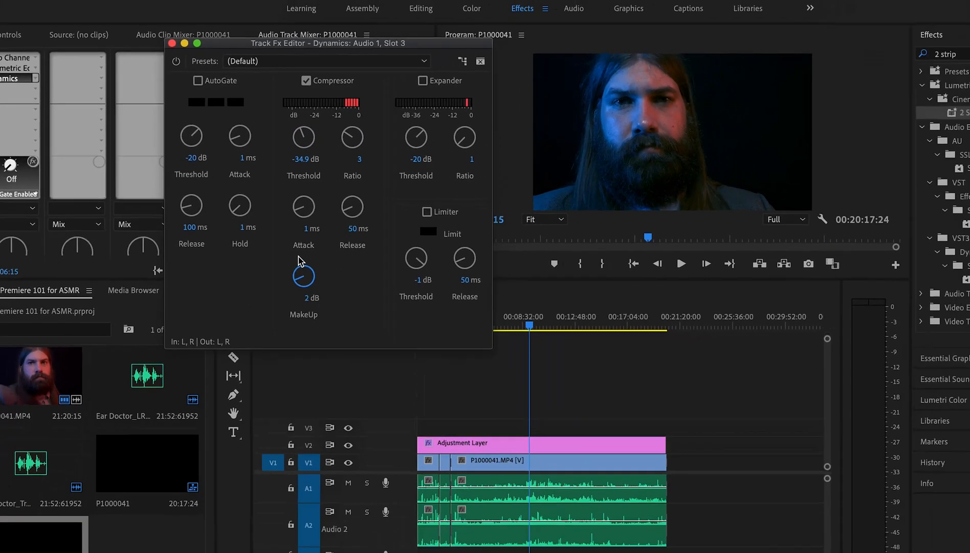
drag(277, 218, 290, 276)
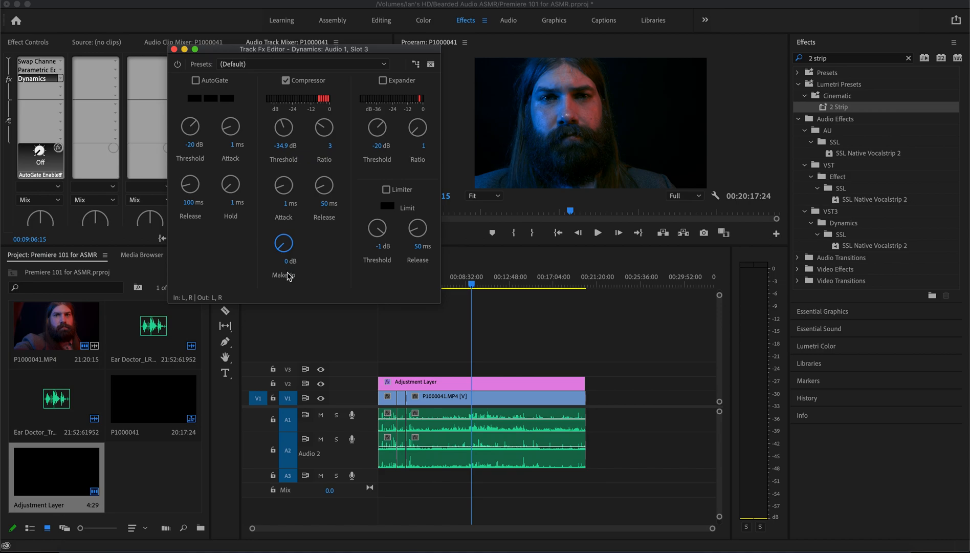
click(174, 49)
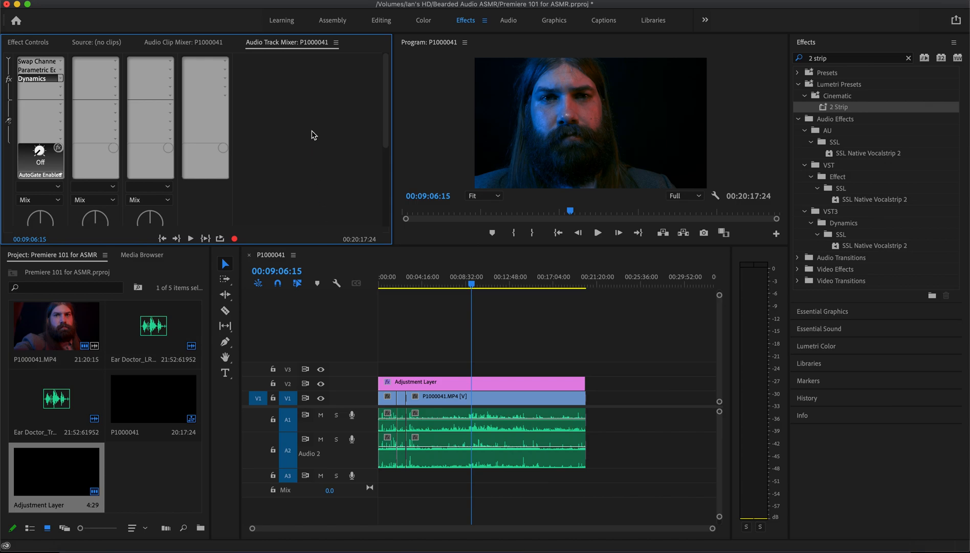
Add the Hard Limiter effect to the first effect slot of the Mix track and open its editor.
mouse_move(384, 65)
mouse_down()
mouse_move(384, 145)
mouse_move(383, 76)
mouse_up()
click(224, 61)
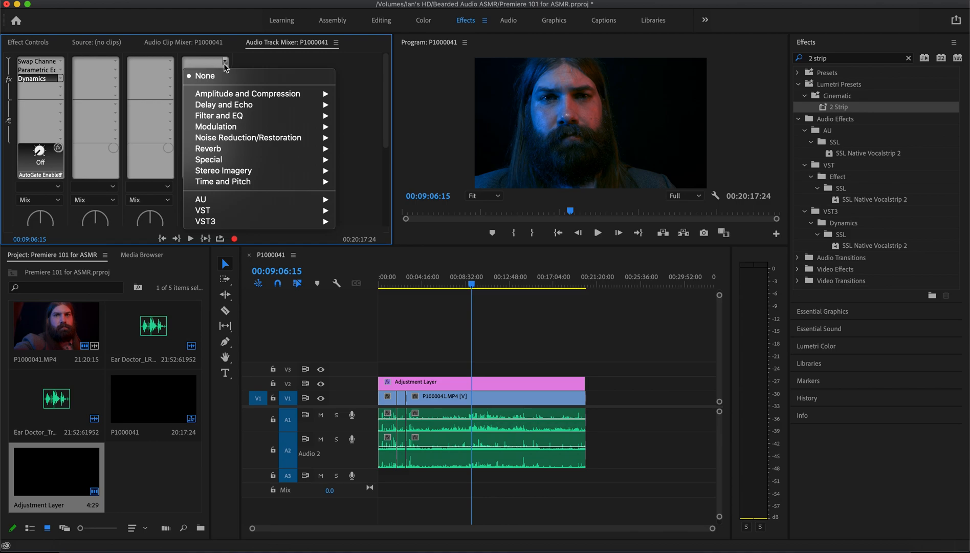
mouse_move(258, 96)
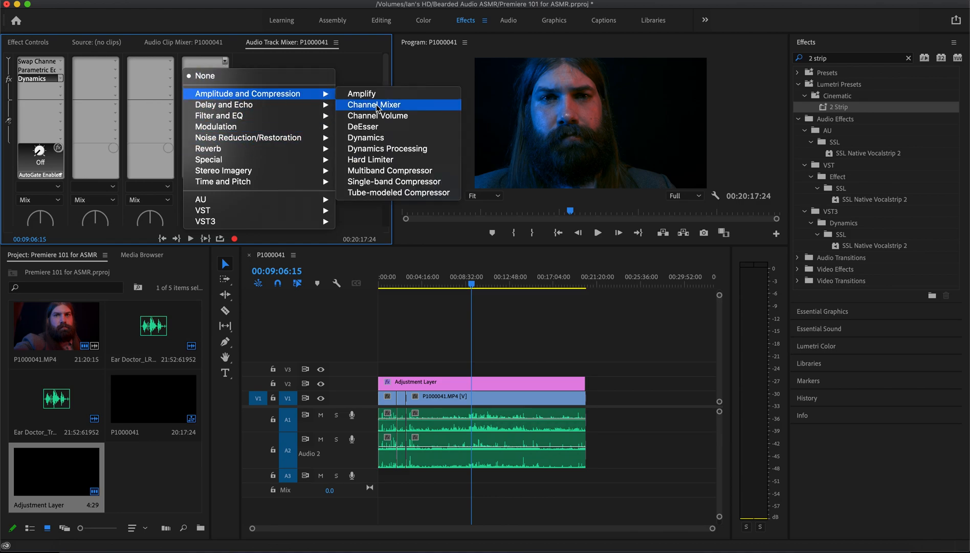
click(375, 160)
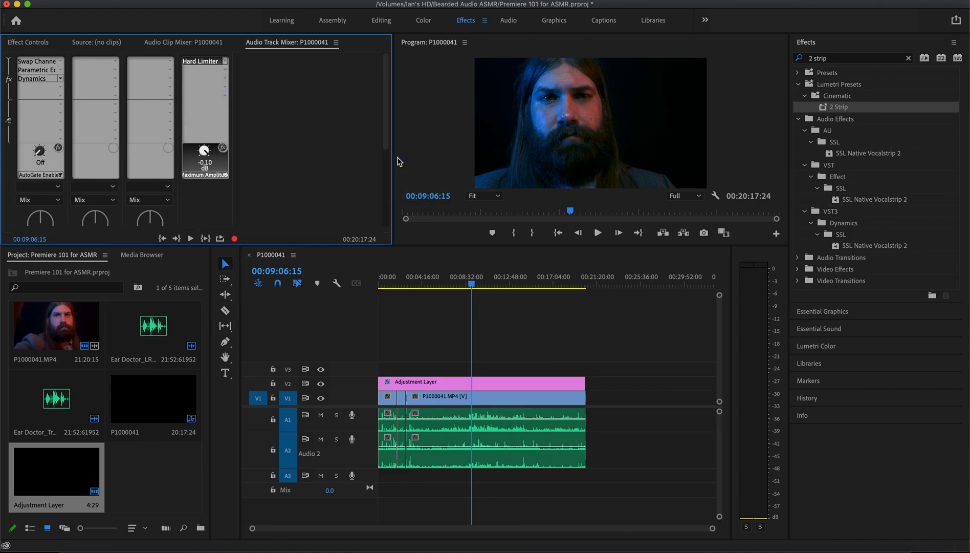
right_click(204, 63)
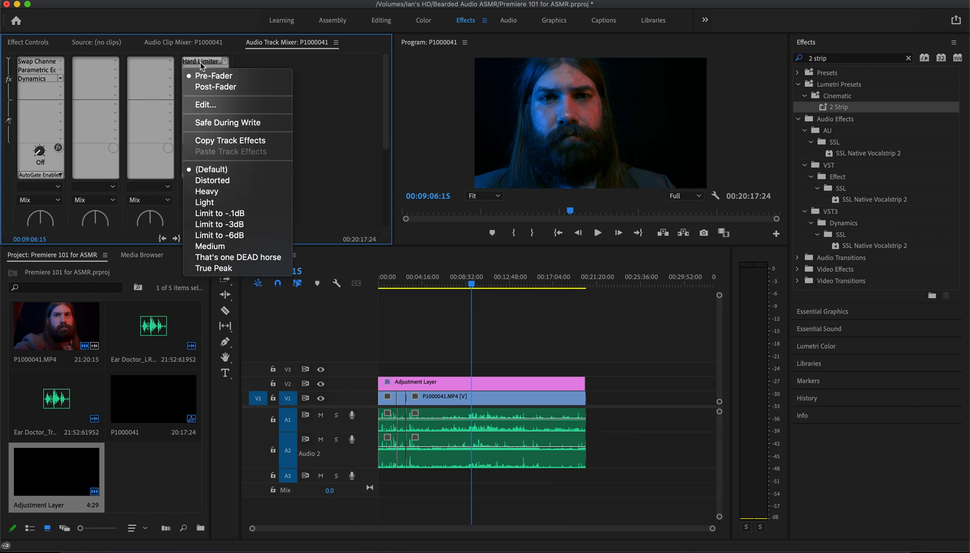
click(223, 105)
drag(459, 204, 449, 134)
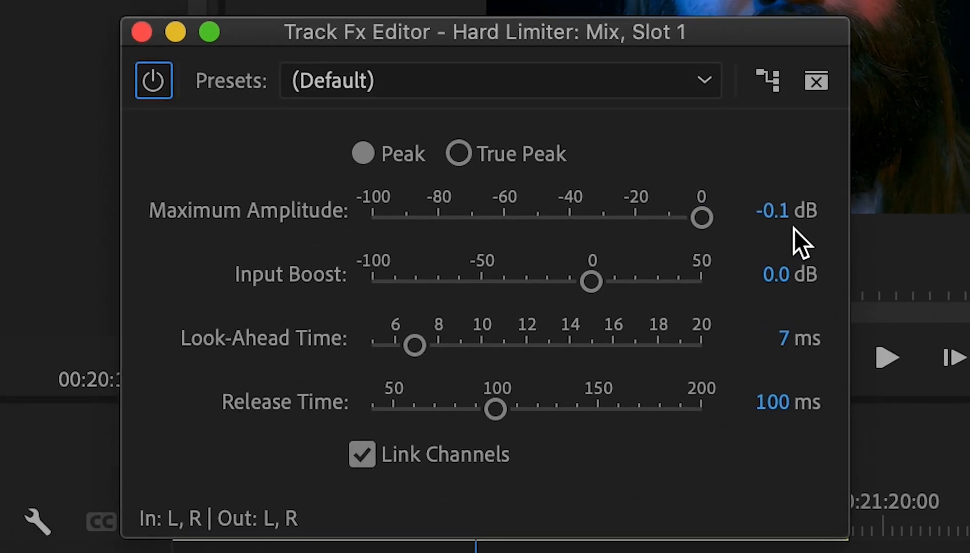
Set the Hard Limiter's maximum amplitude to -1.0 dB and close its editor.
drag(772, 221, 754, 225)
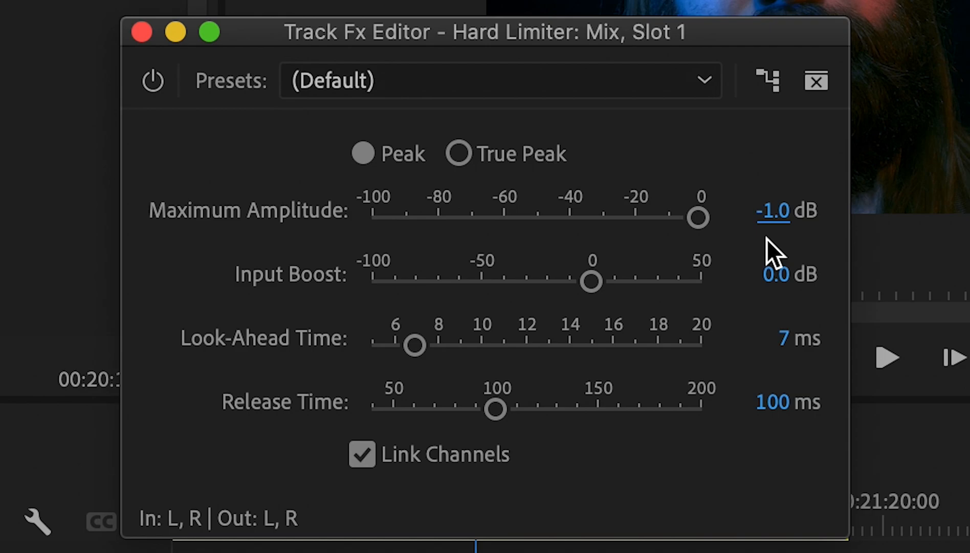
drag(699, 217, 683, 235)
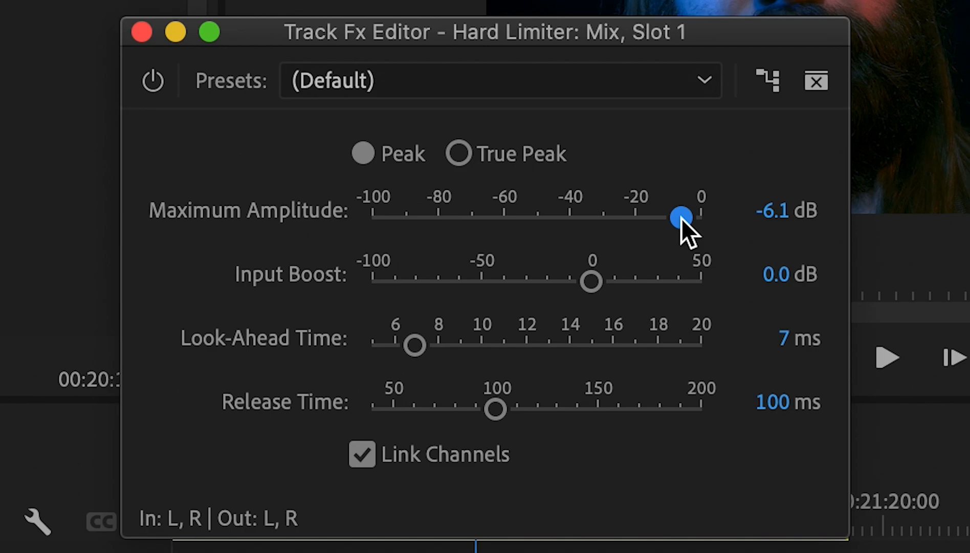
drag(681, 218, 698, 216)
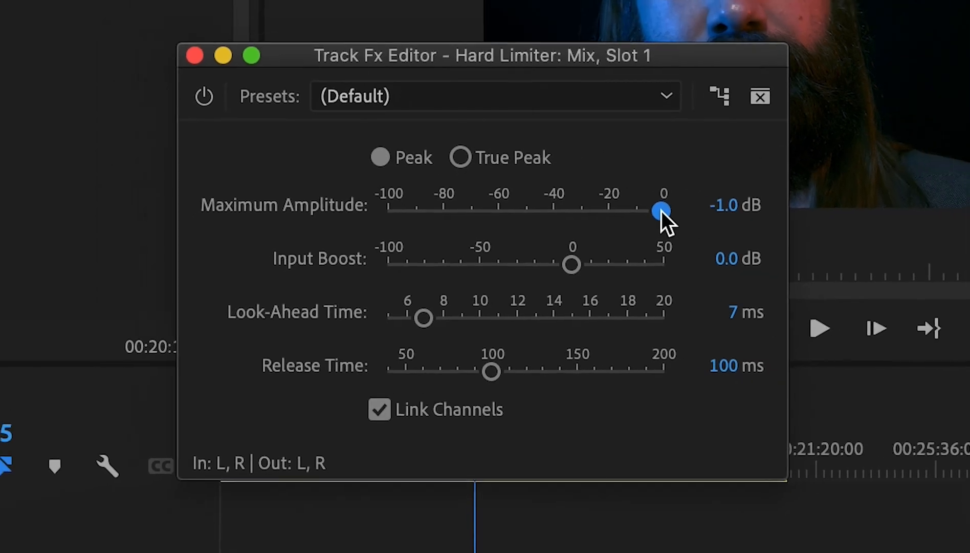
drag(483, 61, 530, 32)
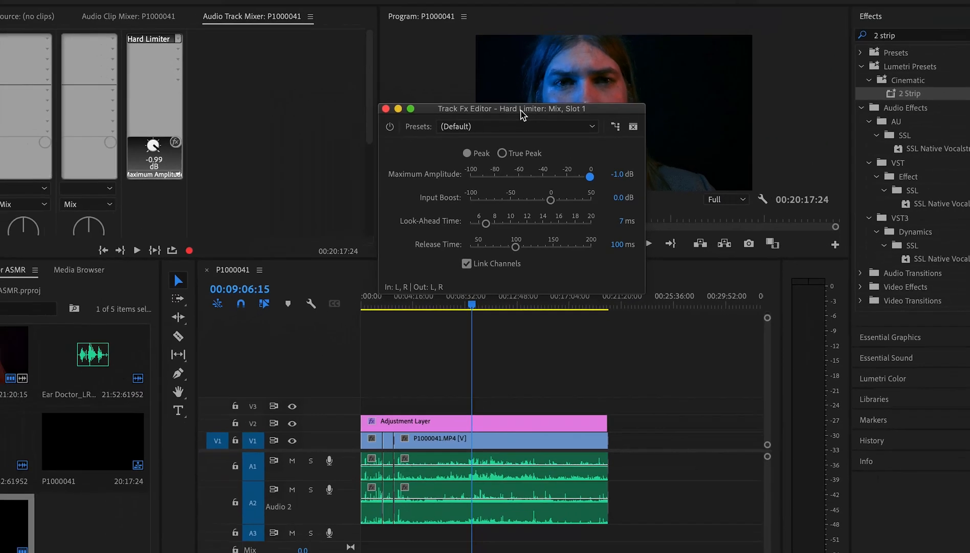
click(399, 119)
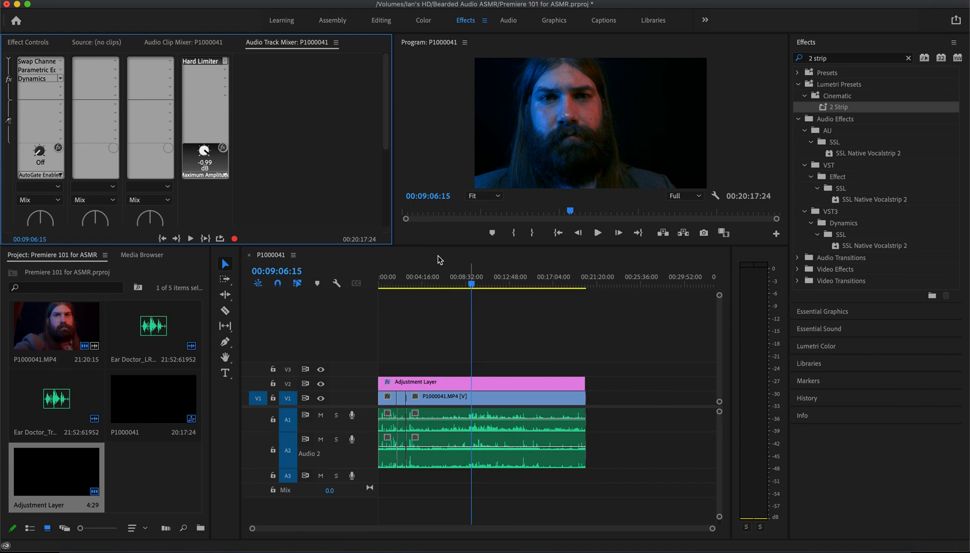
drag(471, 288, 473, 289)
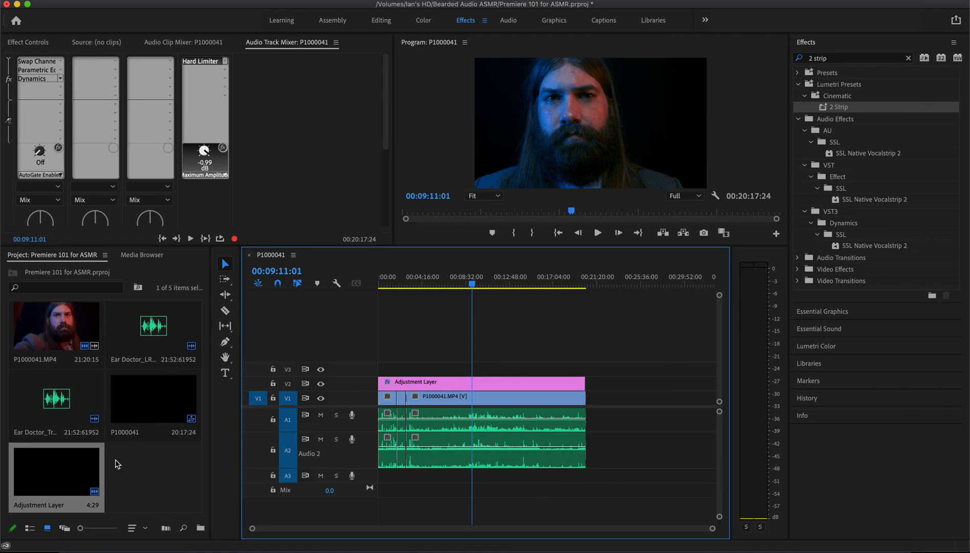
click(137, 467)
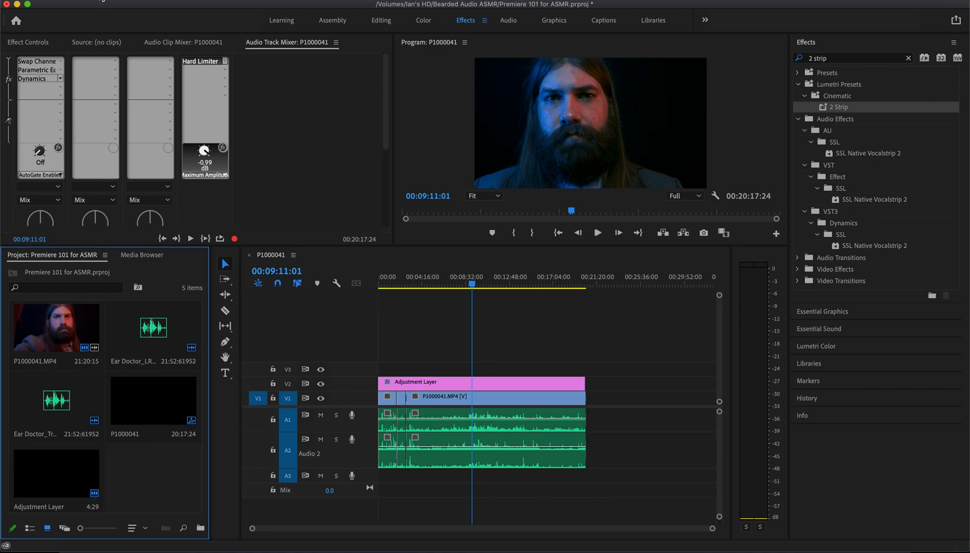
click(137, 2)
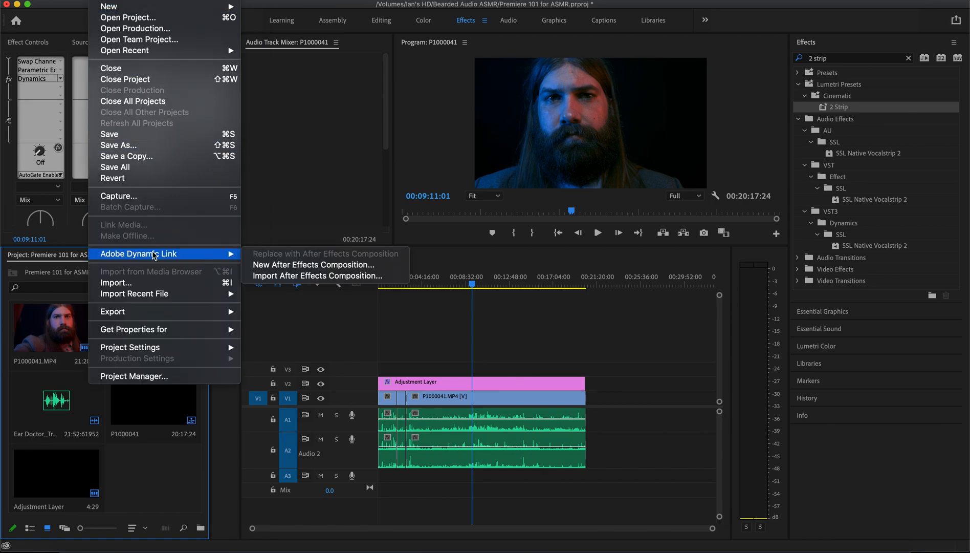
mouse_move(154, 311)
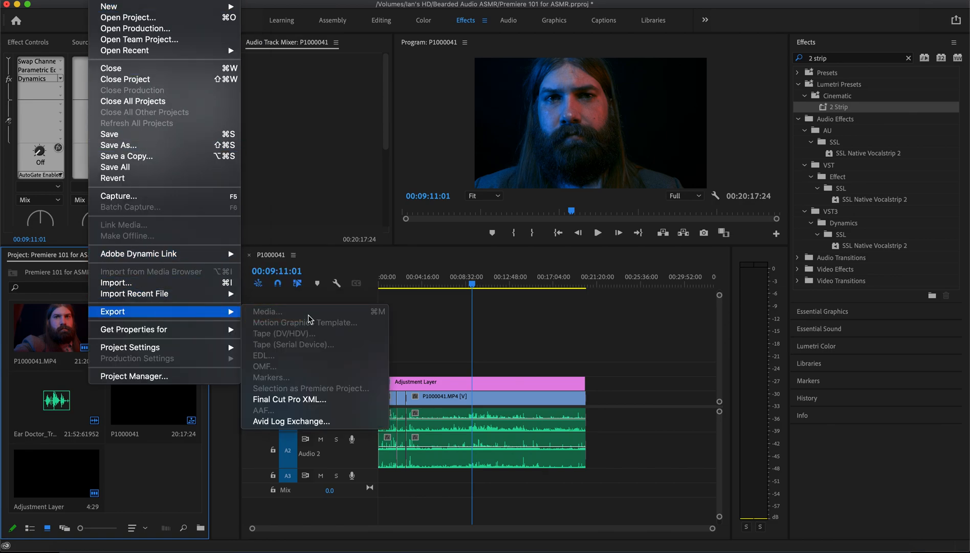
click(443, 387)
Select the adjustment layer in the sequence and open the media export settings.
click(420, 387)
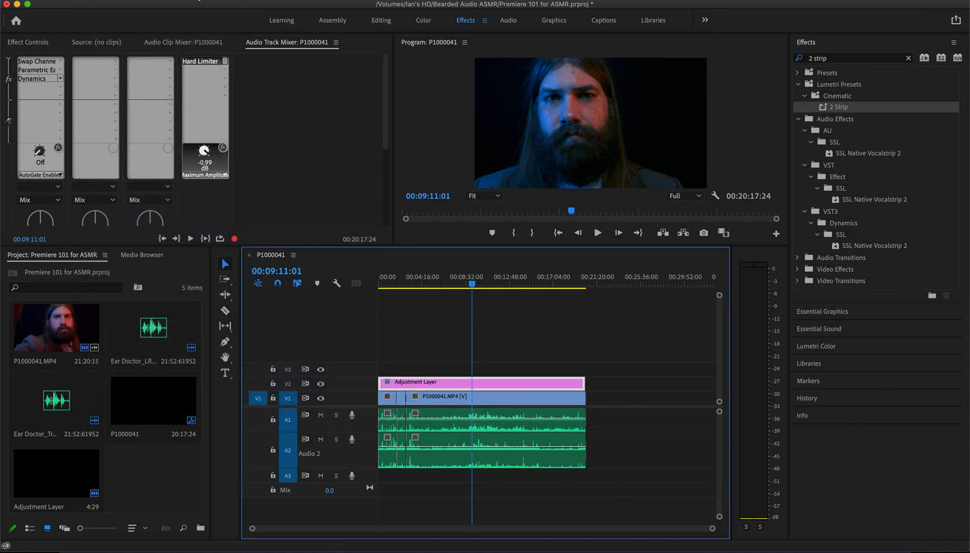
click(100, 1)
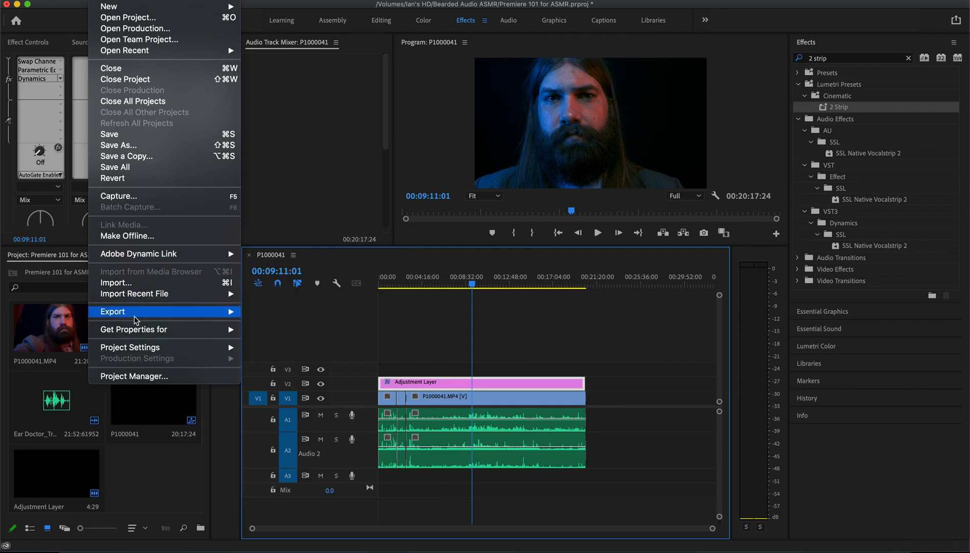
click(500, 352)
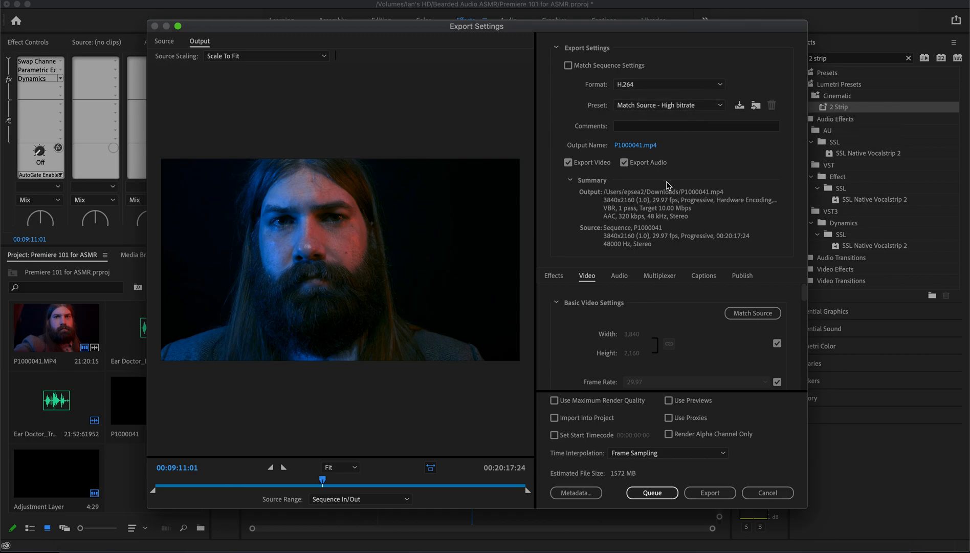
Name the export file "Doctor Falls In Love With Your Ears Pt 2" and save the name with the Downloads folder as destination.
click(635, 145)
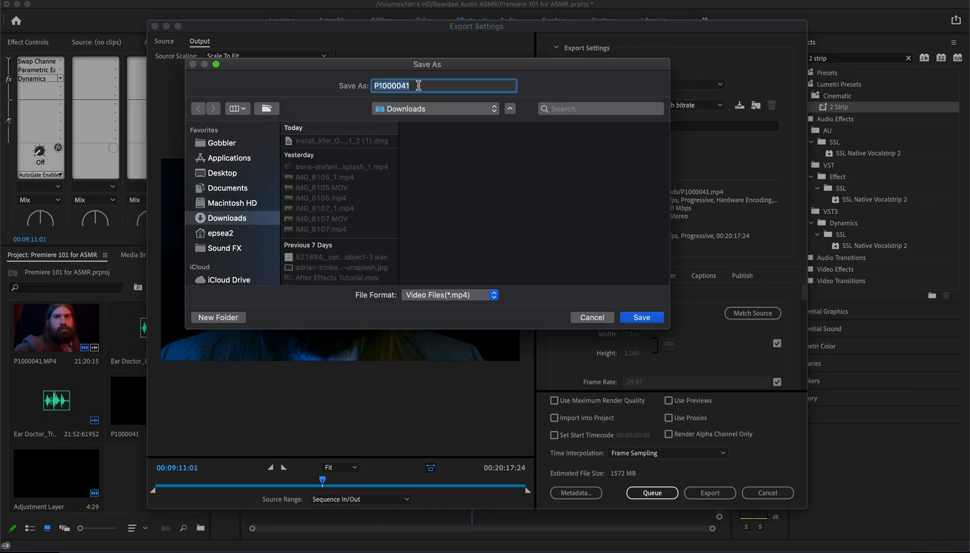
text(Doctor Falls IN)
key(BackSpace)
key(BackSpace)
key(BackSpace)
text(In Love With YOur)
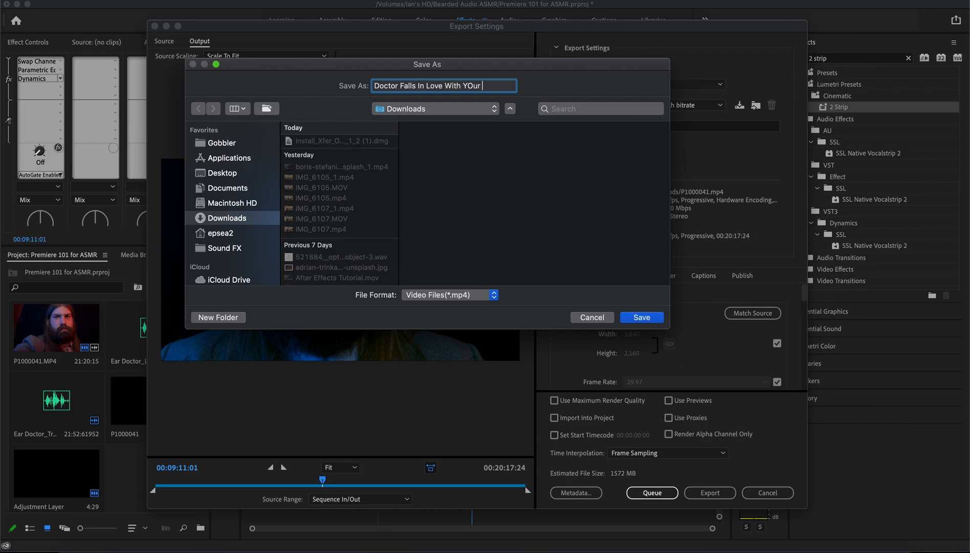
key(BackSpace)
key(BackSpace)
text(our Ey)
key(BackSpace)
key(BackSpace)
text(Ears Pt 2)
click(640, 319)
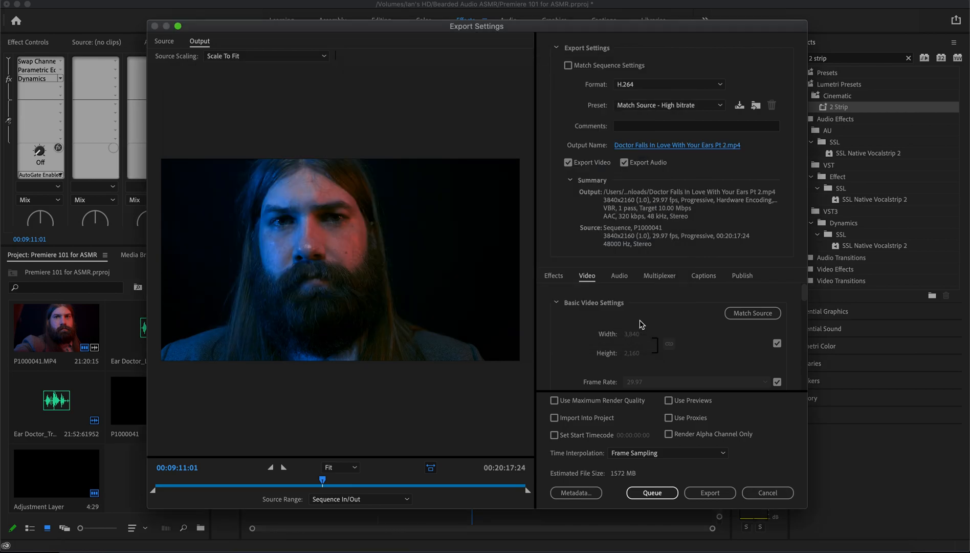
Pull the export range's in and out points to the sequence's full extent, and cancel the export settings.
mouse_move(153, 491)
mouse_down()
mouse_move(179, 494)
mouse_move(152, 491)
mouse_up()
drag(529, 491, 536, 491)
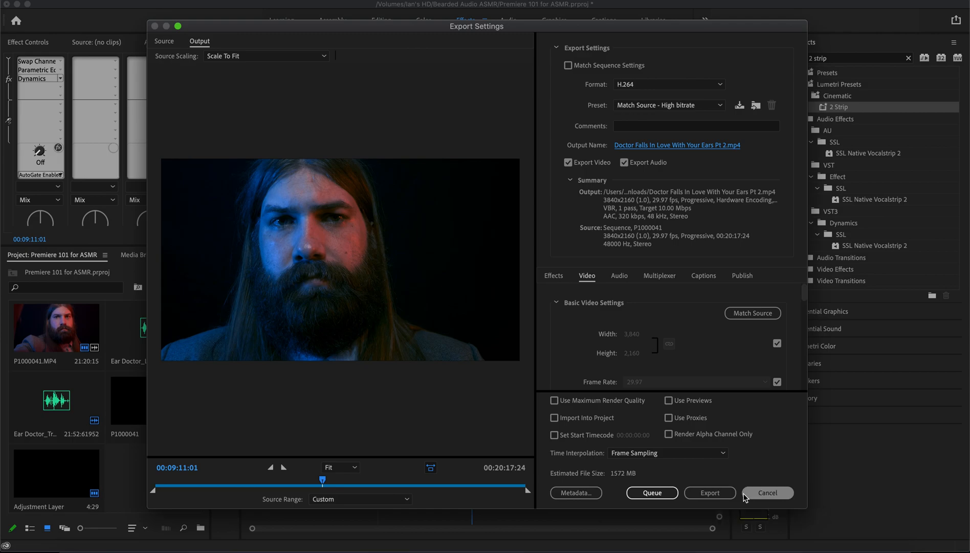
click(768, 492)
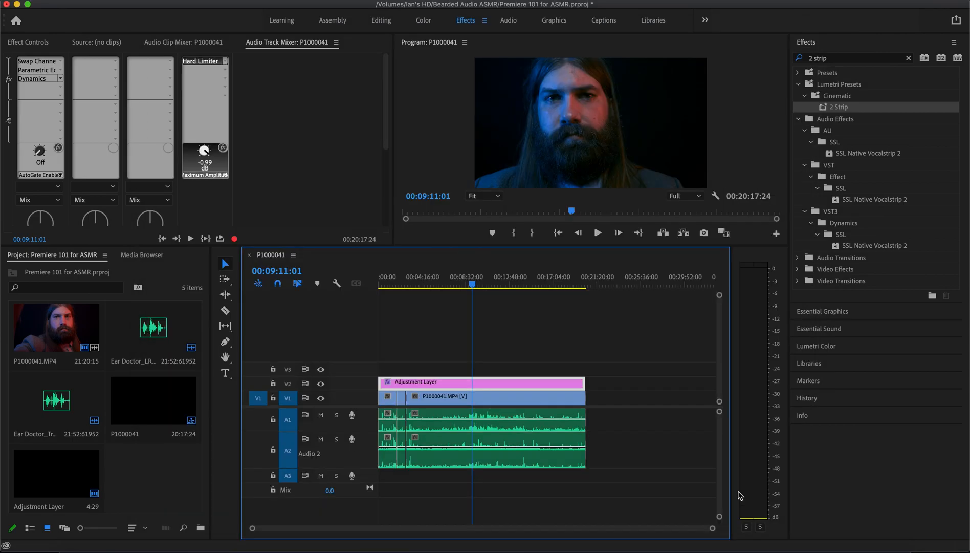
Move the playhead to 00:02:55:24 and add a "Hey" text title over the man's face with the Type tool.
drag(474, 292, 409, 288)
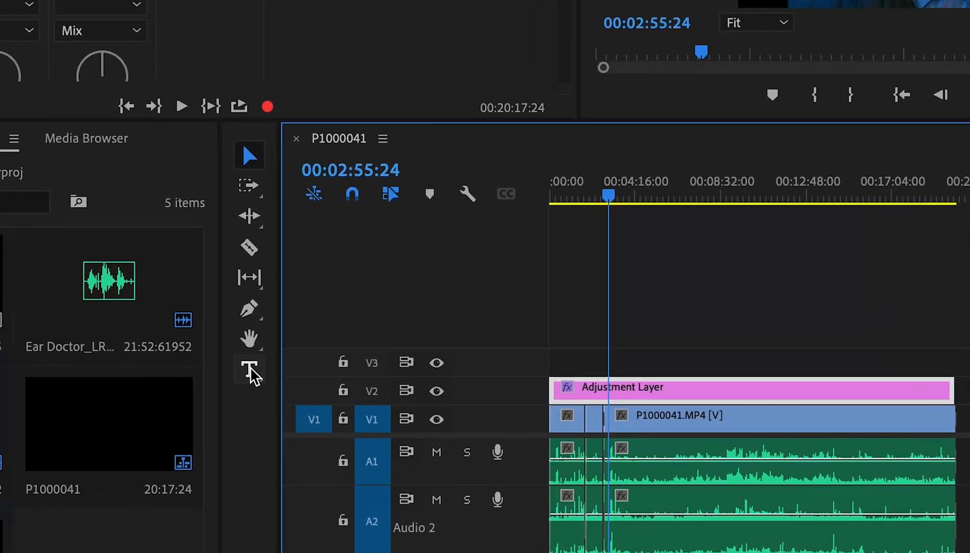
click(224, 377)
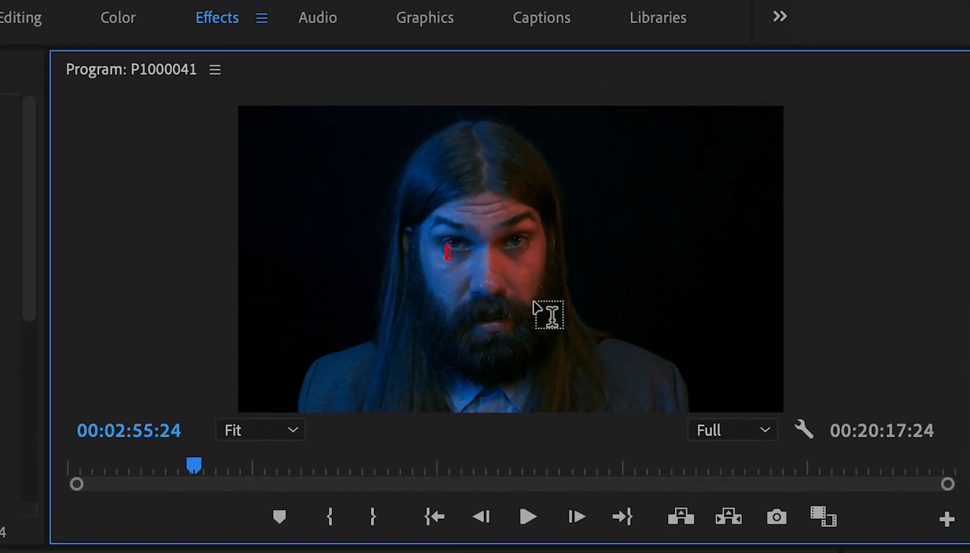
text(Hey)
key(Escape)
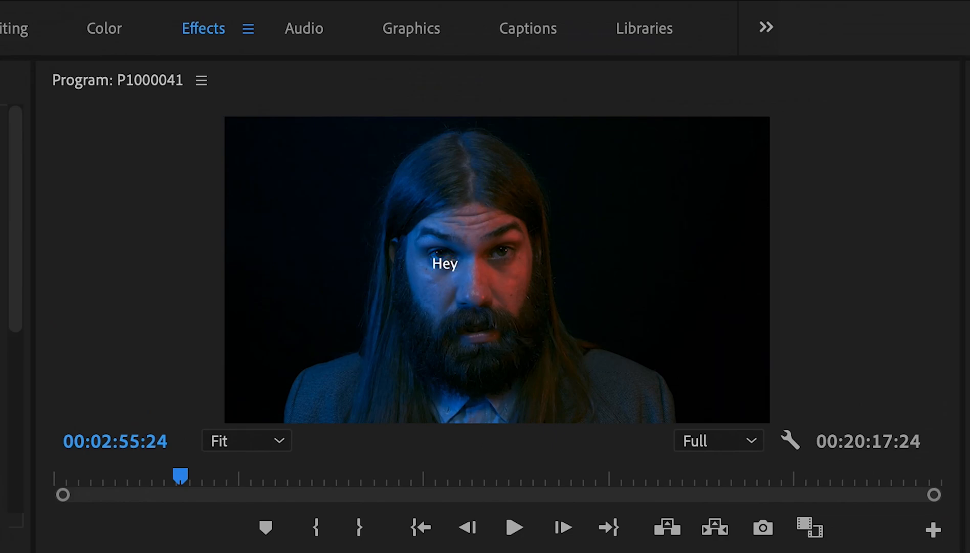
Format the "Hey" text as Noteworthy Light at size 468 and place it on the dark background beside the man's face.
click(453, 270)
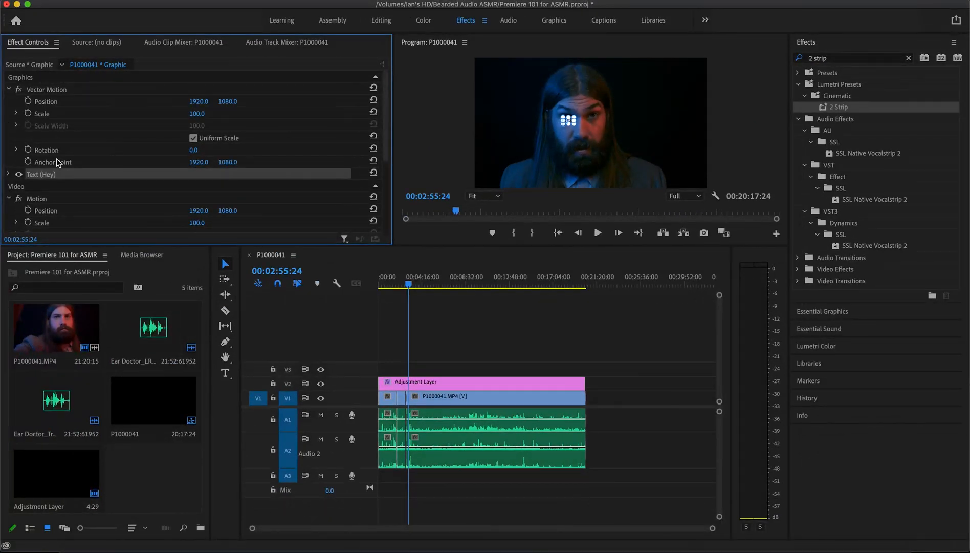
click(8, 174)
scroll(85, 192, down, 1)
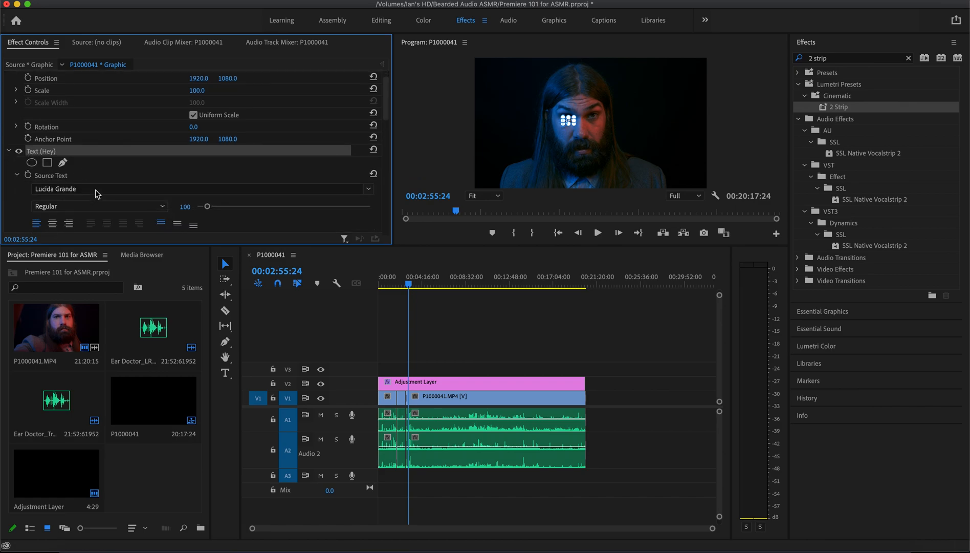
click(89, 192)
click(94, 351)
drag(207, 206, 249, 209)
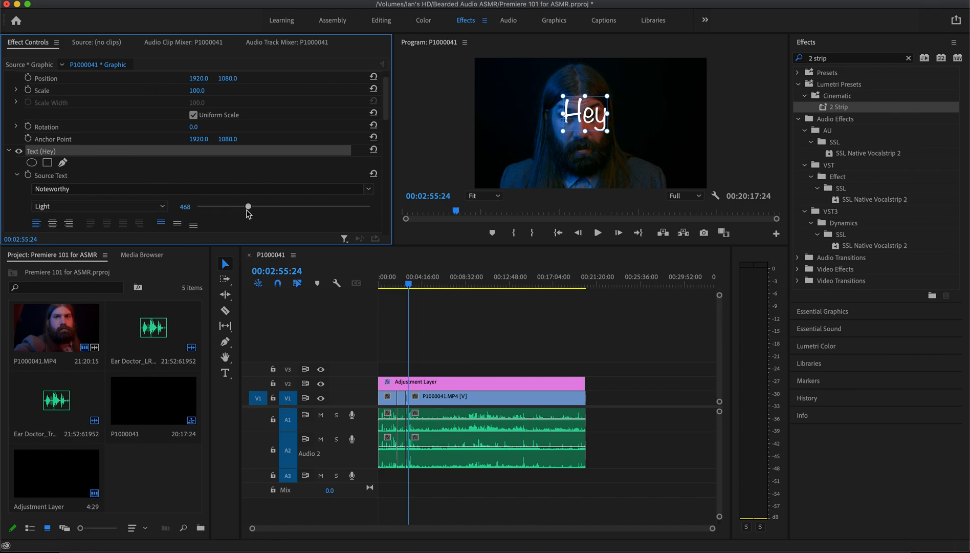
drag(570, 121, 628, 134)
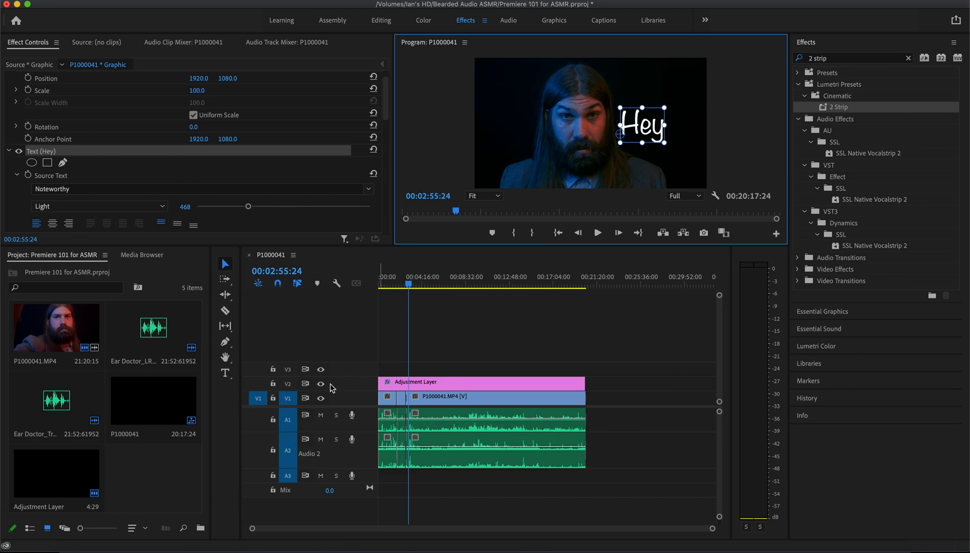
Extend the "Hey" title clip on V3 to run from about 00:02:48 to 00:03:05 and play back the sequence.
drag(252, 528, 429, 529)
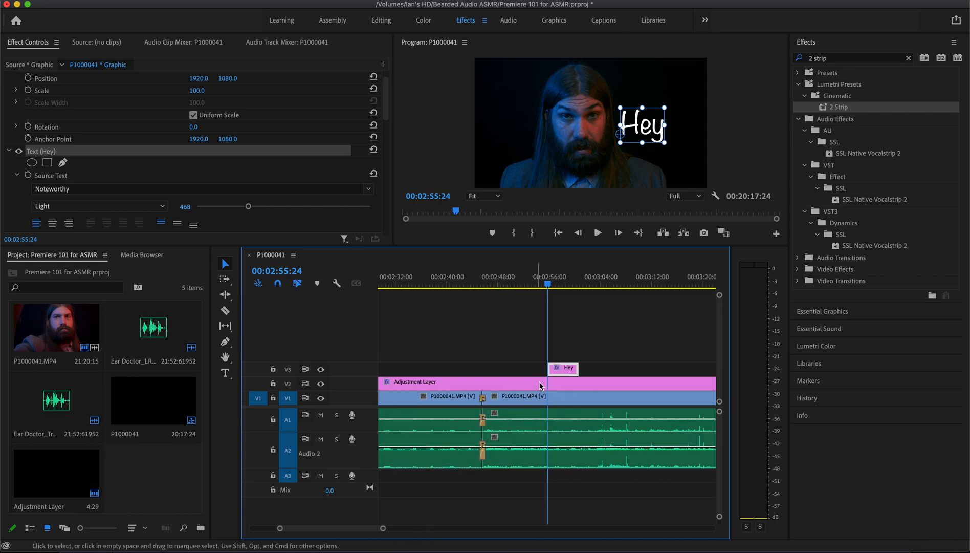
drag(552, 368, 607, 369)
click(590, 279)
key(space)
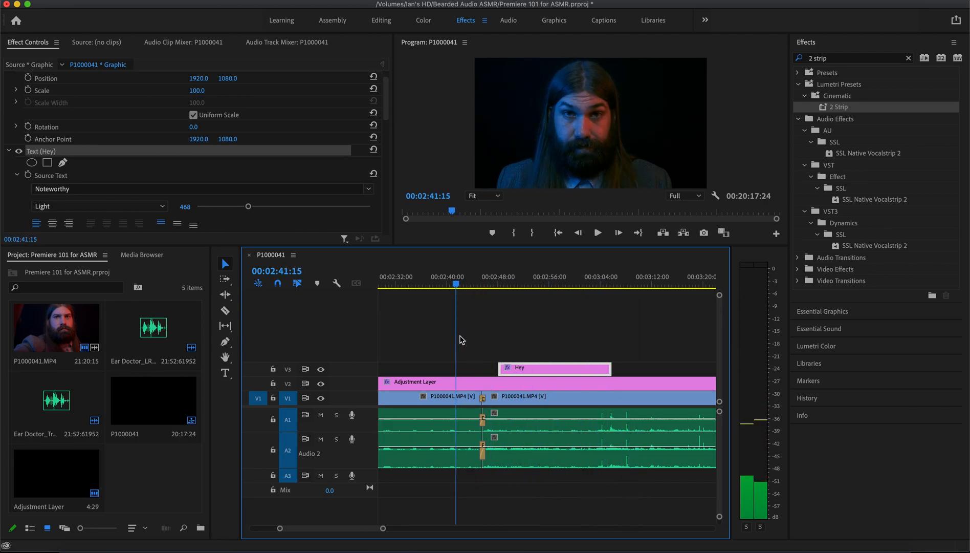
Apply the default transition to both ends of the "Hey" title clip and play back its start.
drag(460, 340, 553, 377)
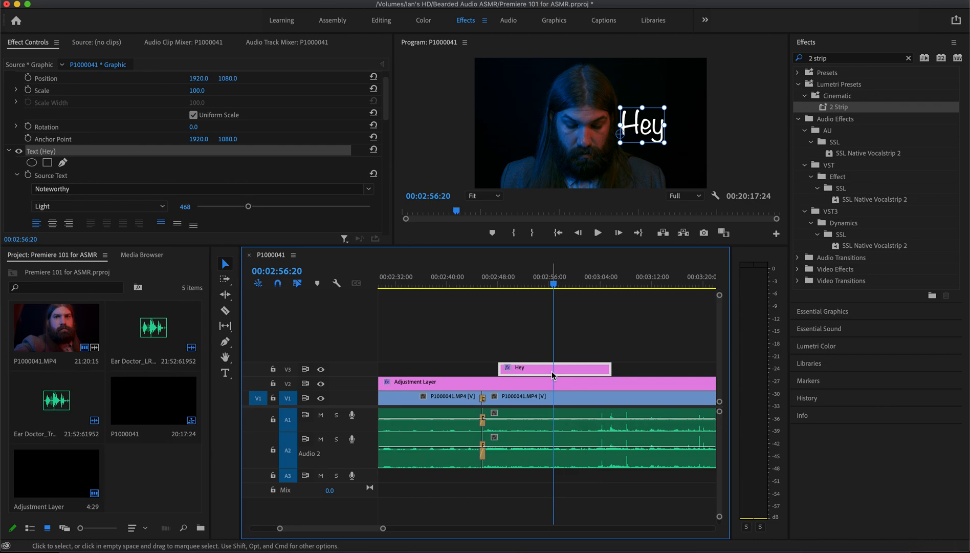
key(super+d)
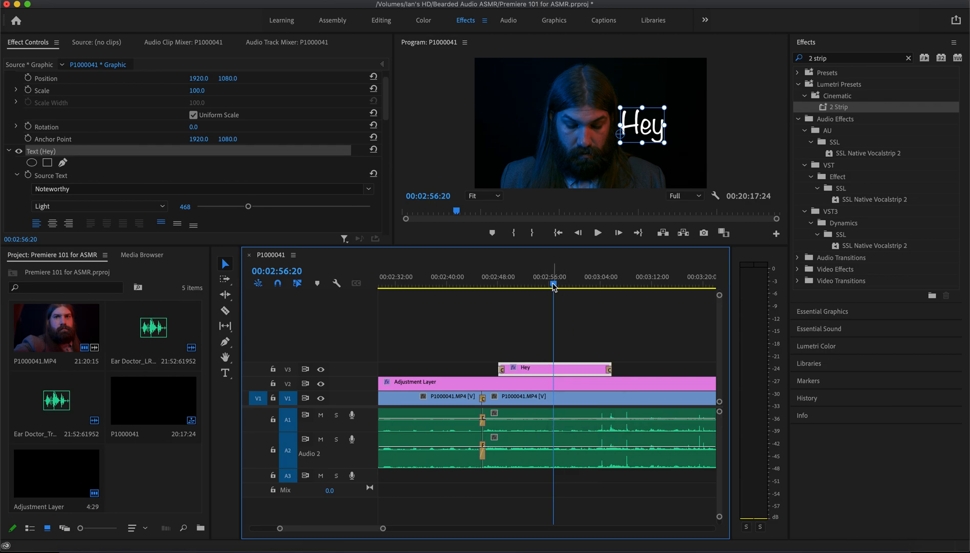
click(499, 283)
key(space)
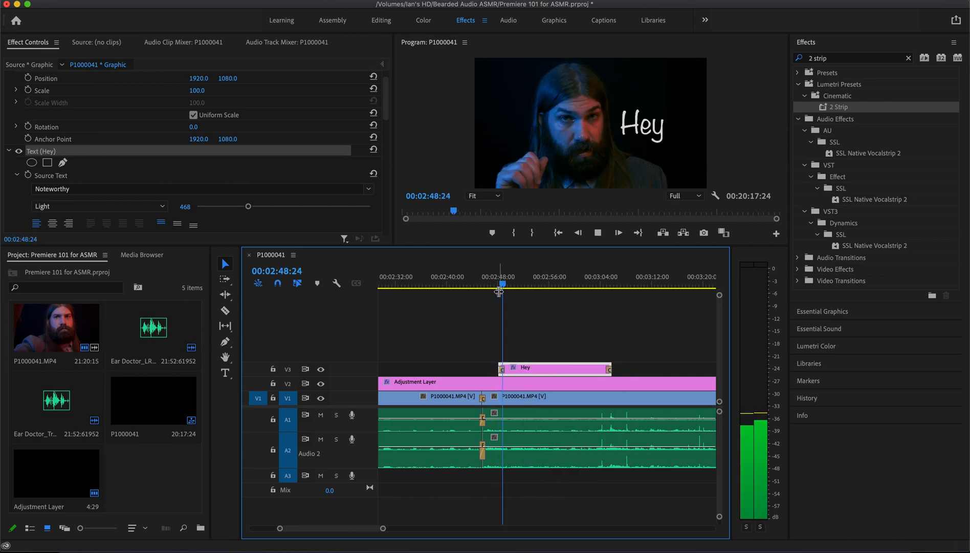
key(space)
Move the "Hey" text over the man's face, try enlarging it, and undo the enlargement.
click(574, 330)
click(630, 138)
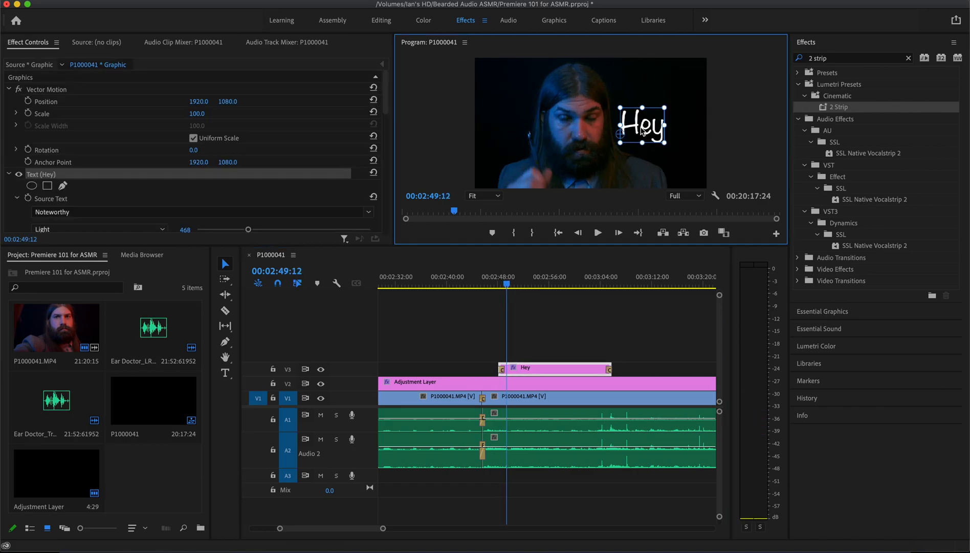
drag(629, 137, 538, 71)
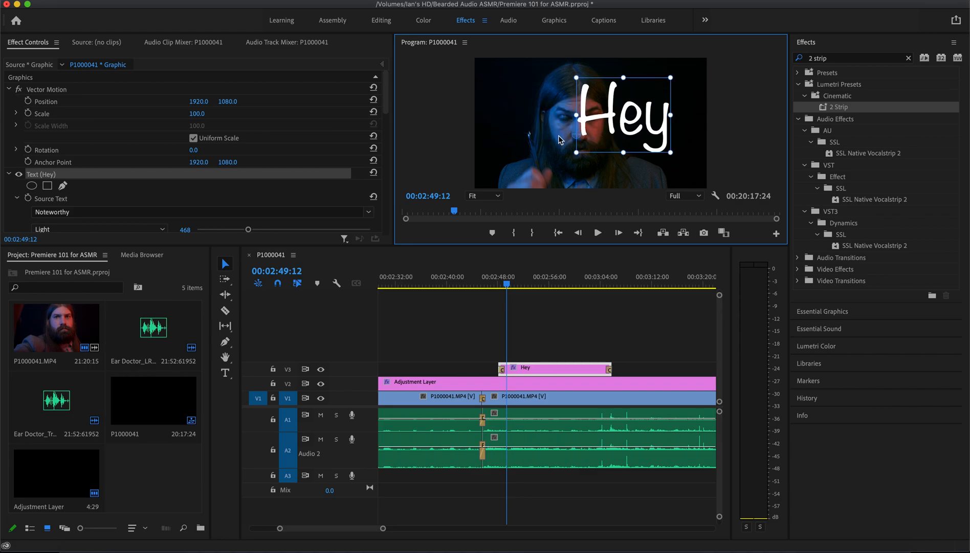
key(super+z)
Delete the "Hey" title clip from V3 and move the playhead back to 00:02:25:06.
key(z)
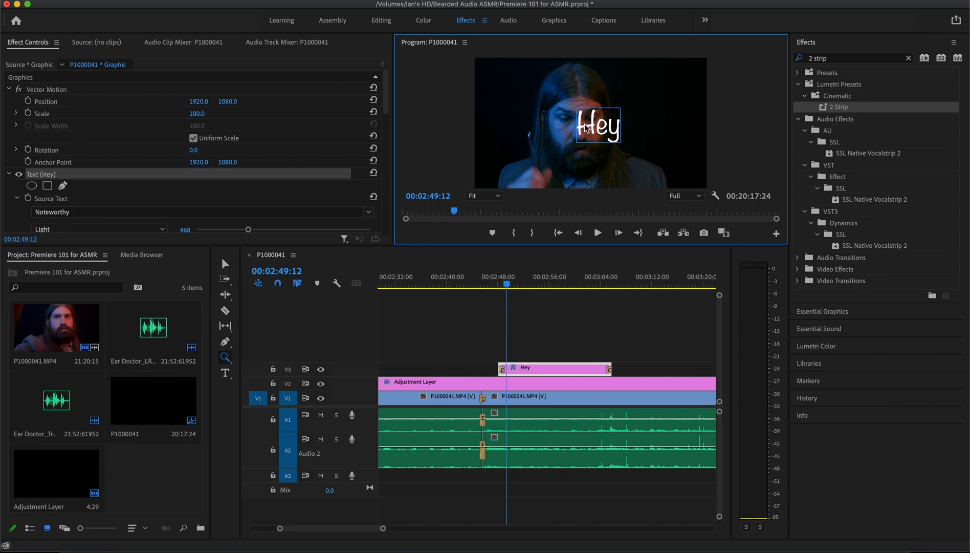
click(562, 112)
click(586, 128)
alt+click(566, 366)
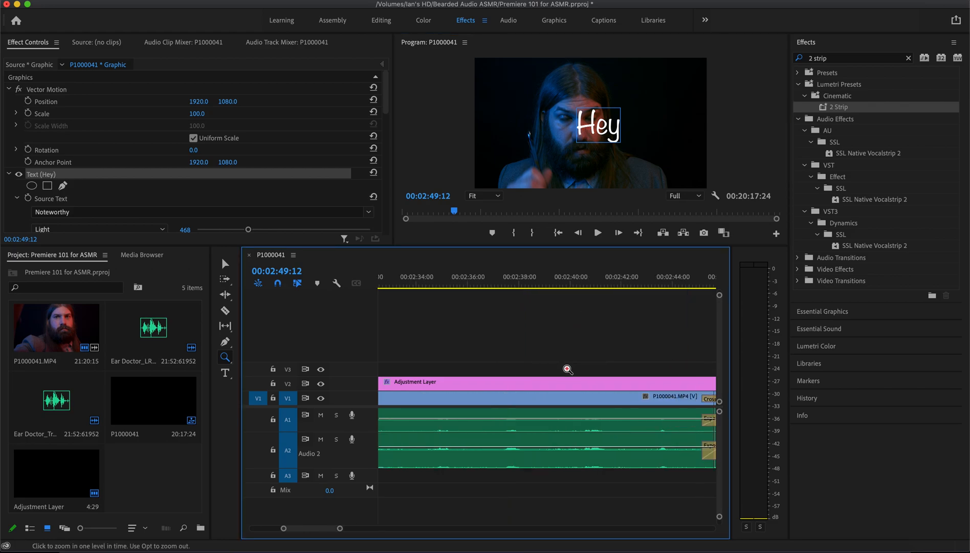
alt+click(565, 370)
key(v)
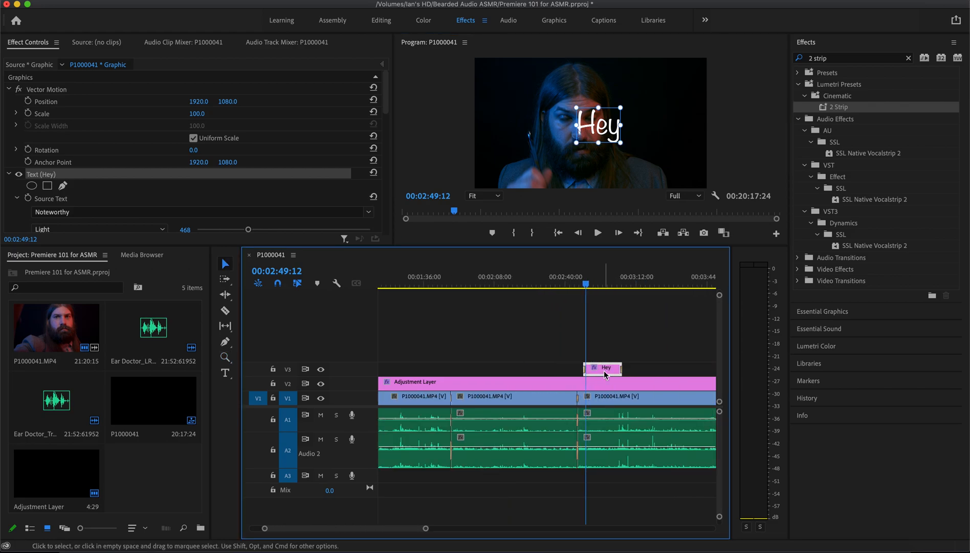
key(Delete)
drag(586, 284, 533, 285)
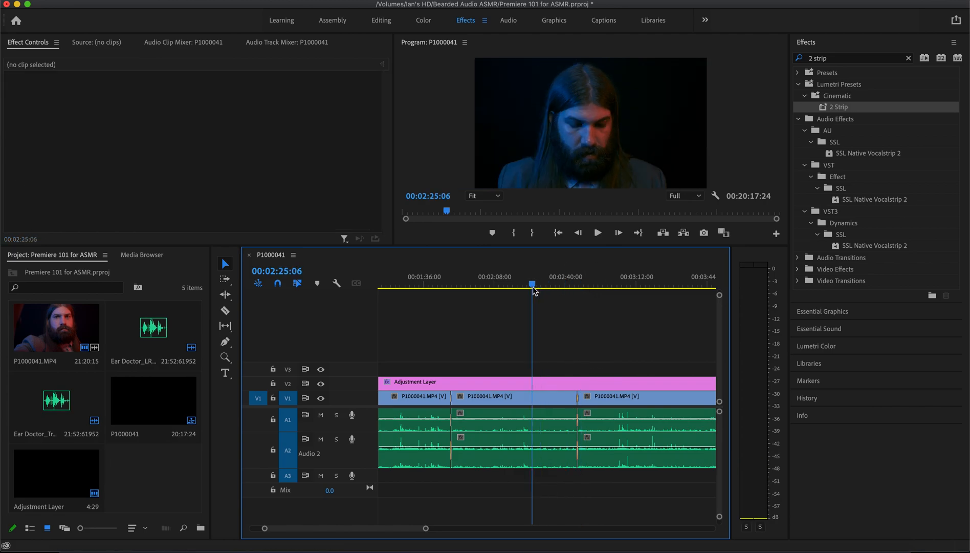